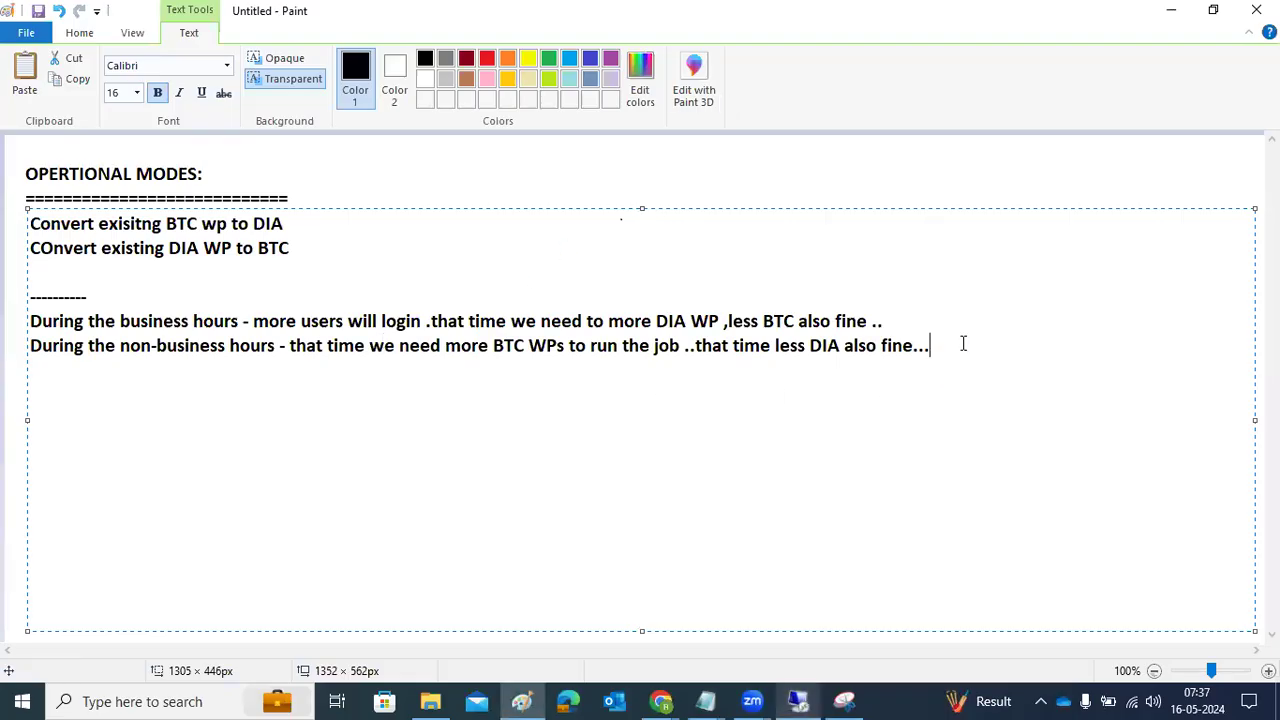
# Step: Add RZ03, RZ04 and SM63 on new lines in the Paint notes, then switch to the SAP session
pyautogui.write('RZ03')
pyautogui.press('Return')
pyautogui.write('RZ0')
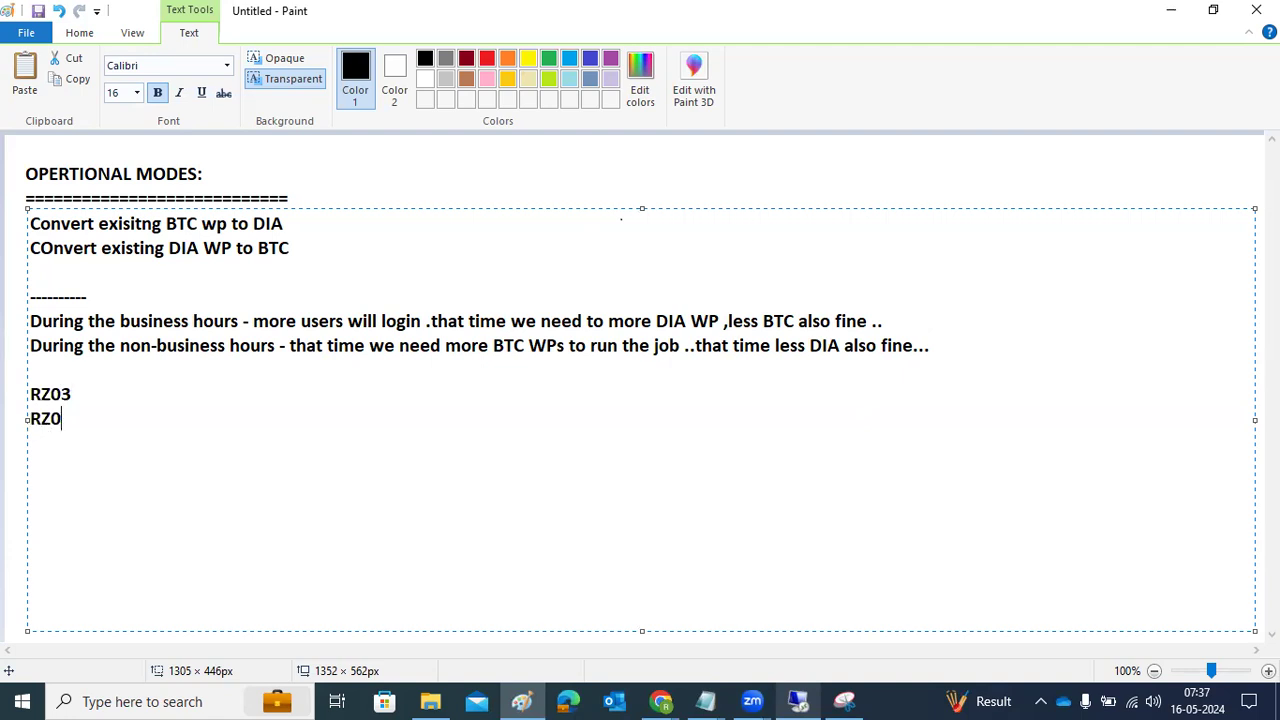
pyautogui.write('4 SM63')
pyautogui.click(800, 700)
# Step: Log on to client 001 with the remembered user, keeping existing logons, and enter rz03
pyautogui.write('b')
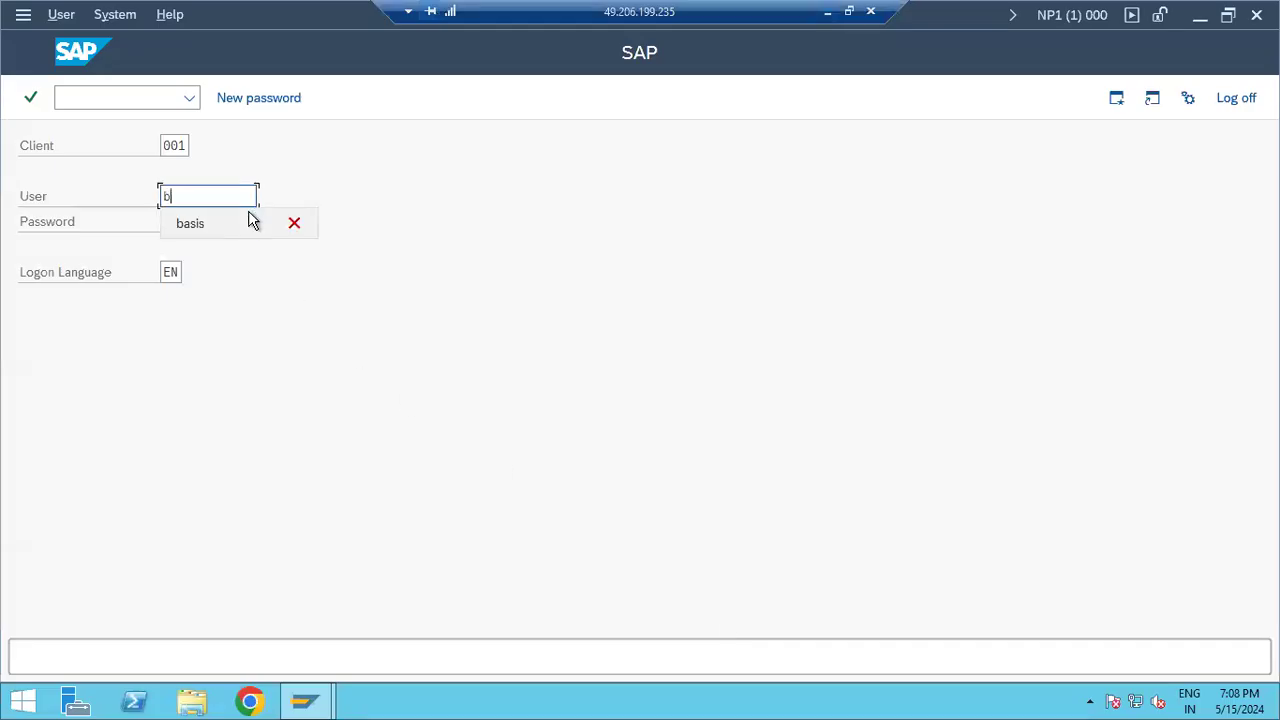
pyautogui.write('a')
pyautogui.click(252, 222)
pyautogui.press('Tab')
pyautogui.hotkey('ctrl', 'v')
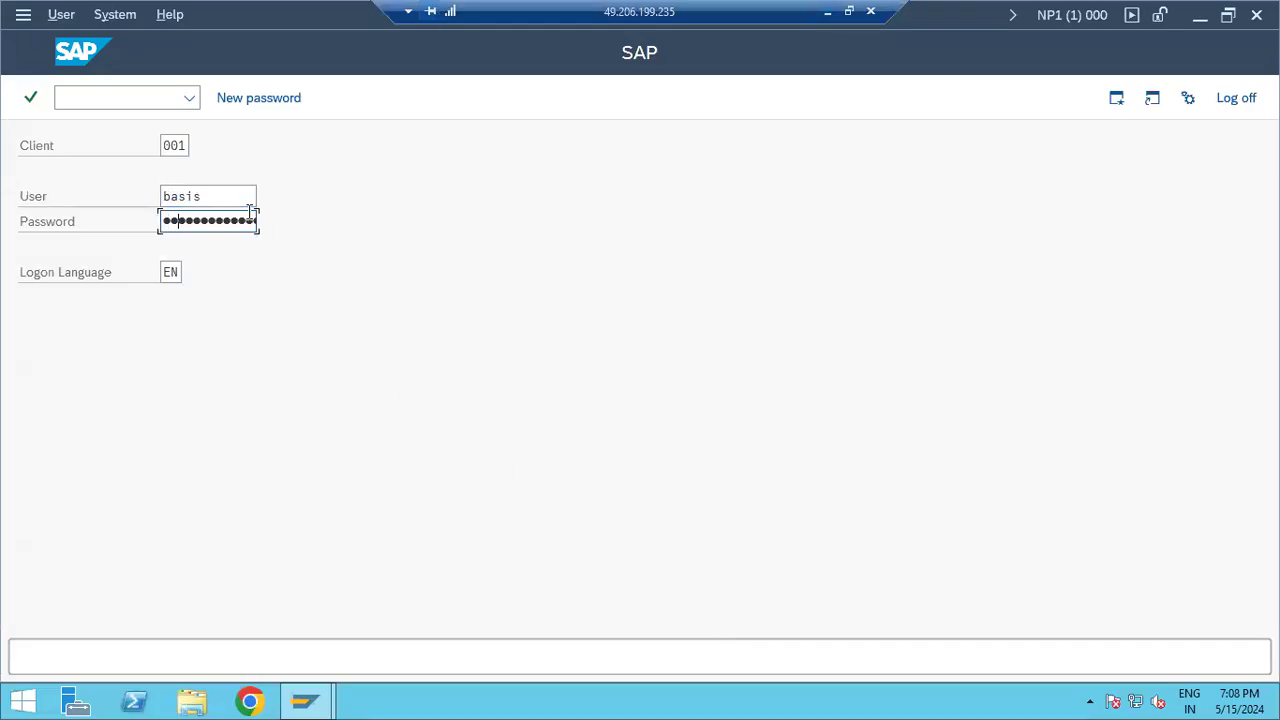
pyautogui.press('Return')
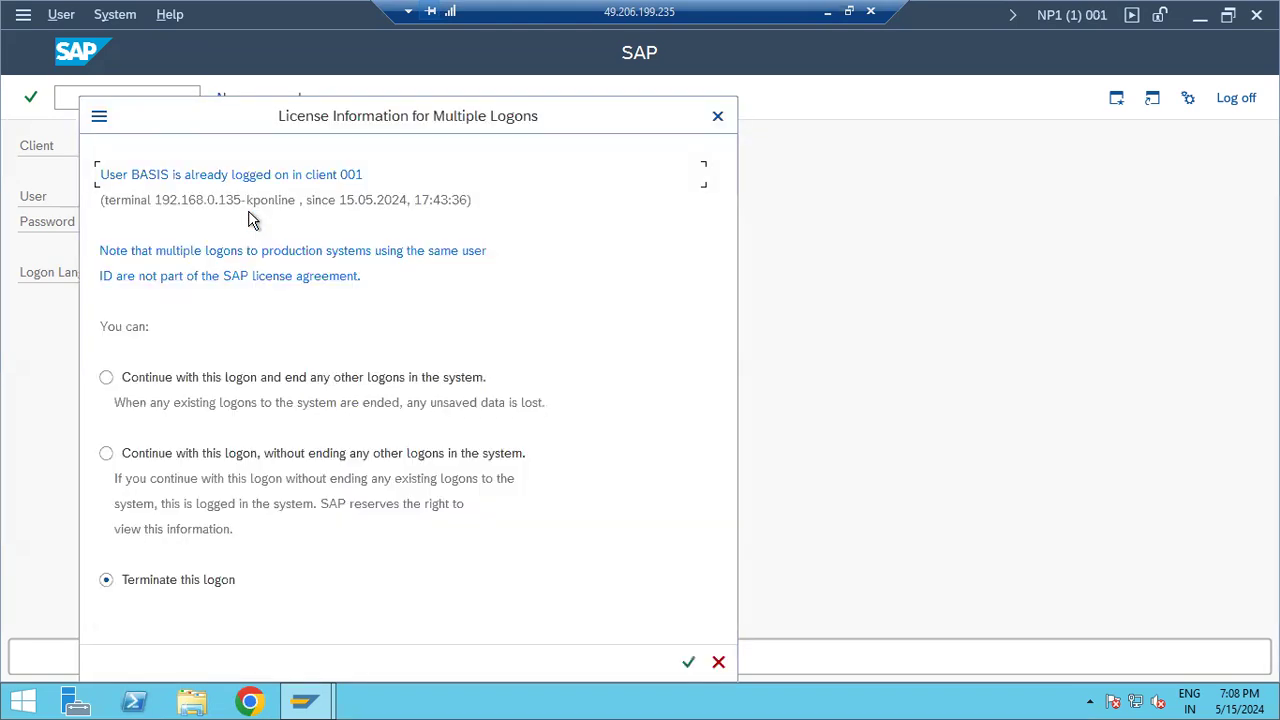
pyautogui.click(228, 460)
pyautogui.click(688, 662)
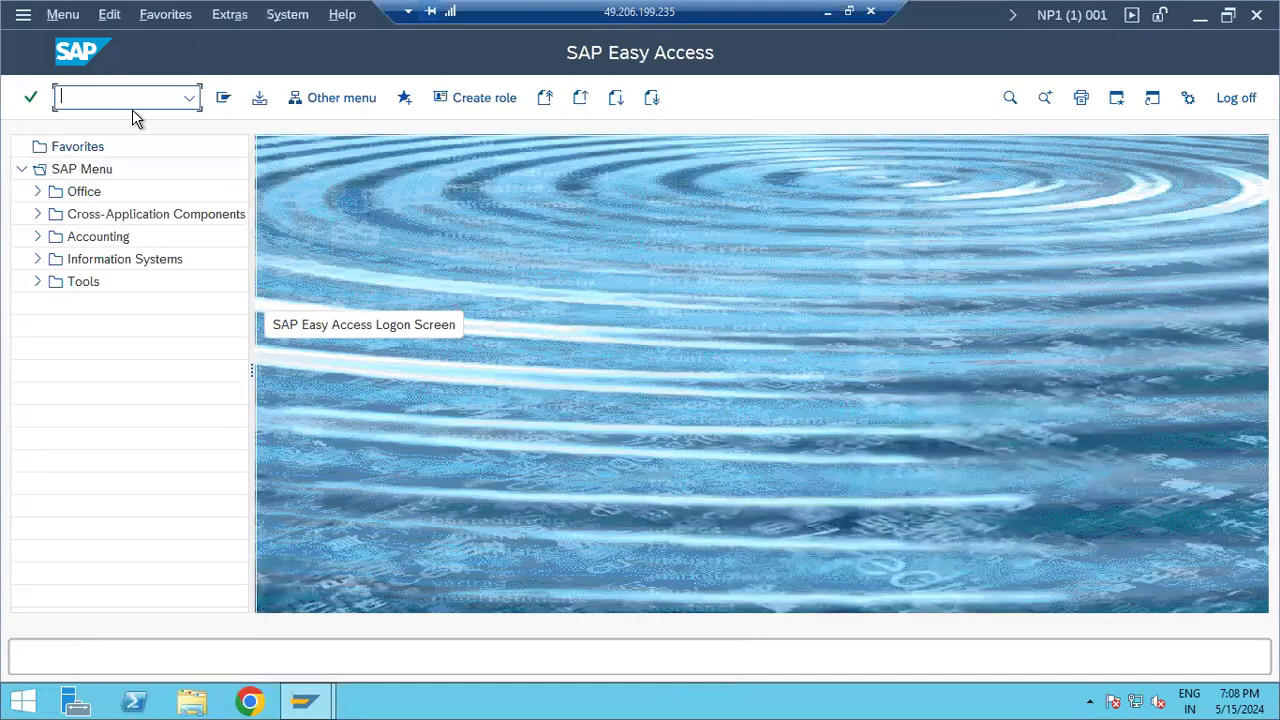
pyautogui.write('rz03')
pyautogui.press('Return')
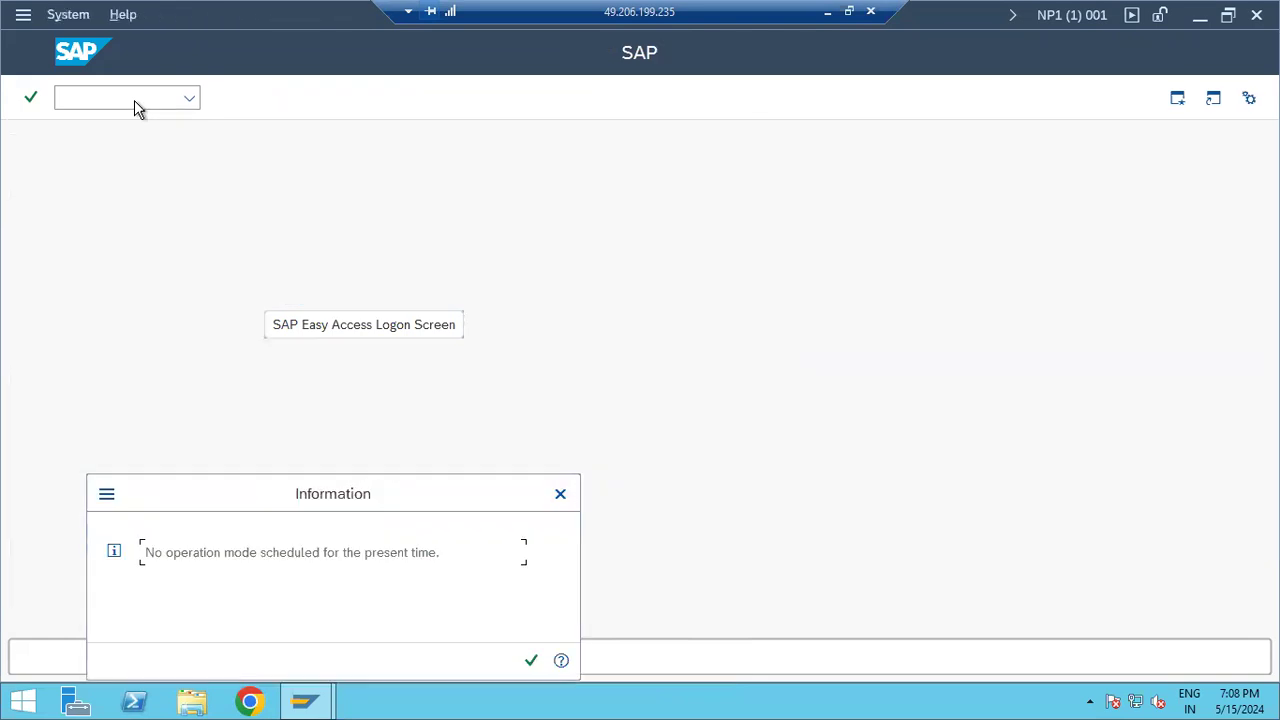
pyautogui.click(531, 660)
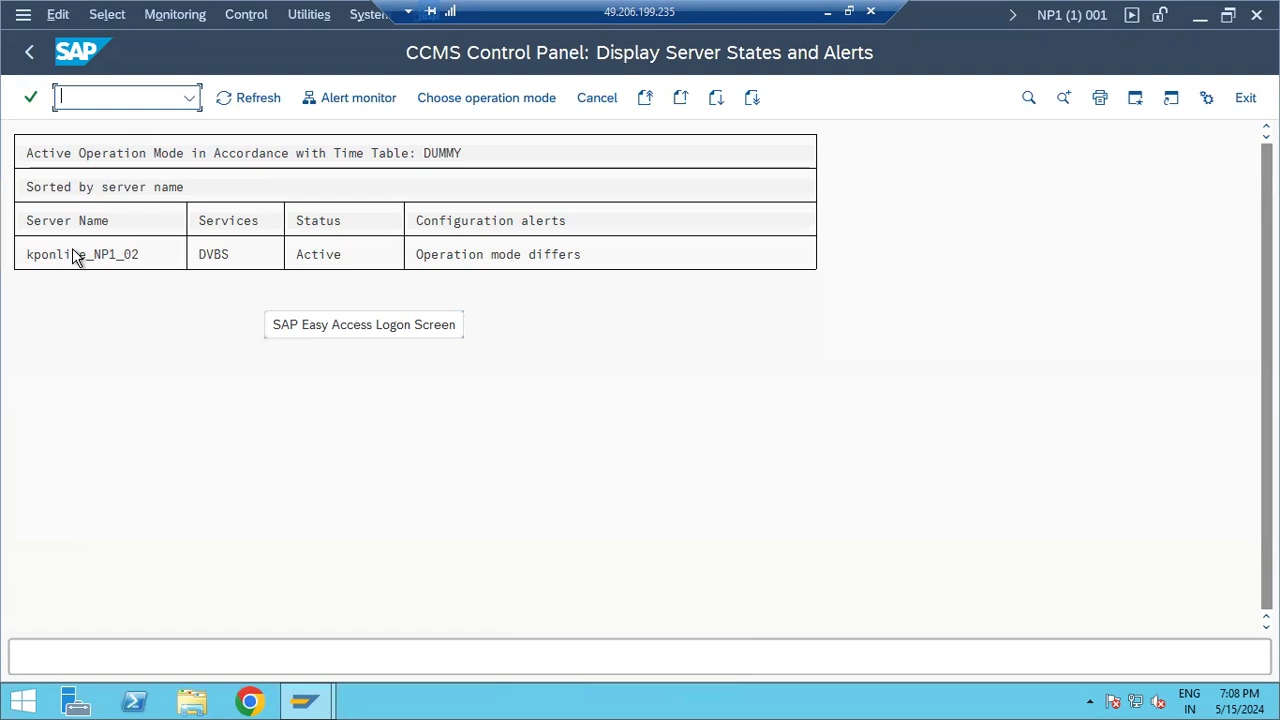
pyautogui.click(79, 255)
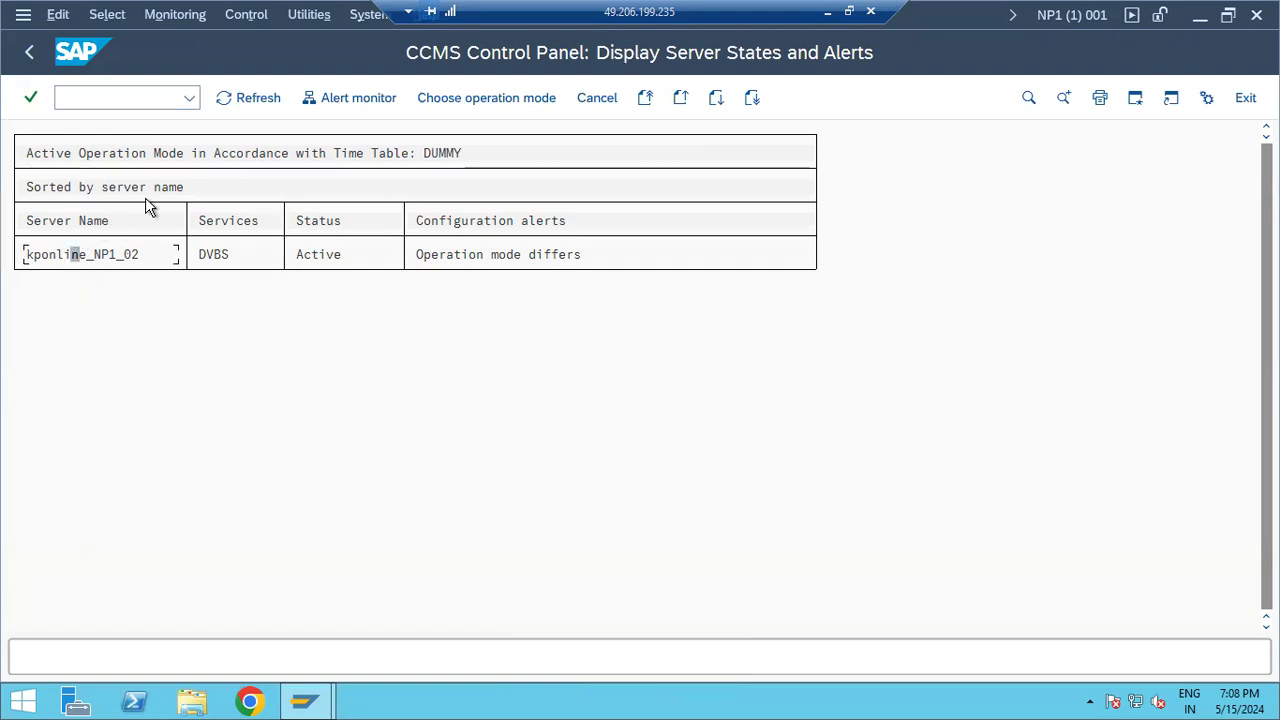
pyautogui.click(33, 52)
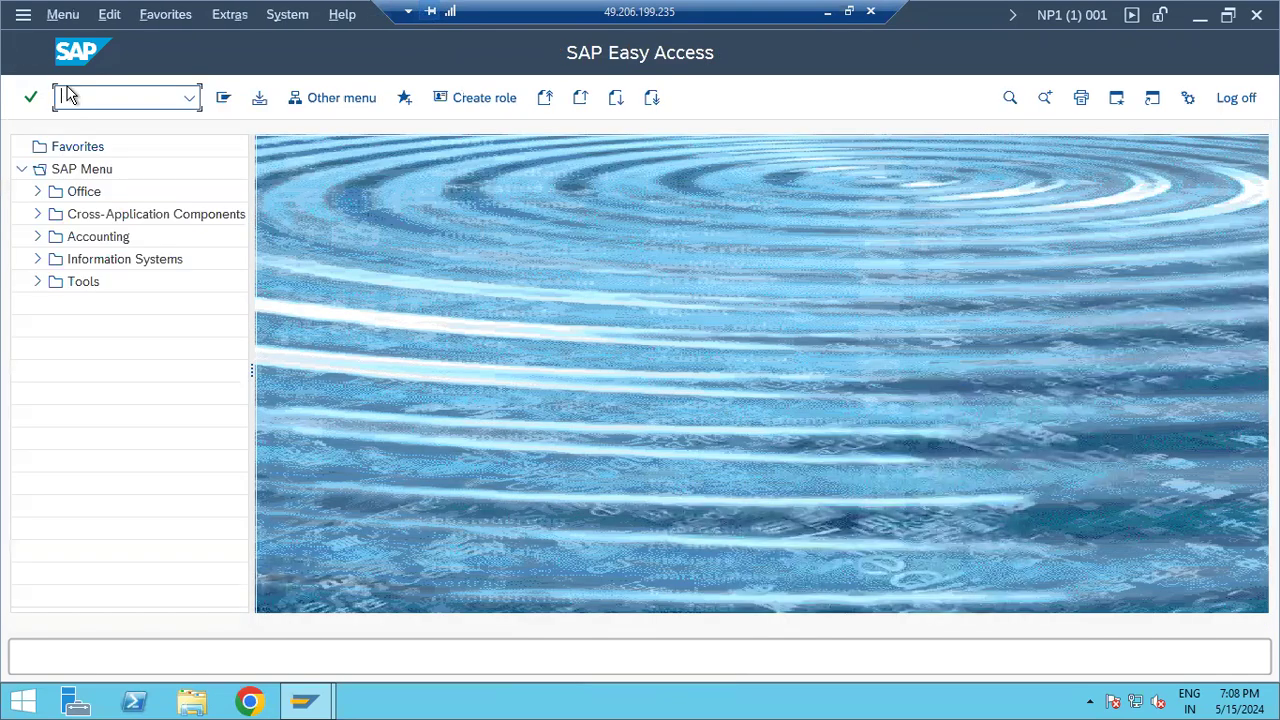
pyautogui.write('sm51')
# Step: In RZ04, create and save the DAY-TIME operation mode with DAY-TIME as its description
pyautogui.press('Return')
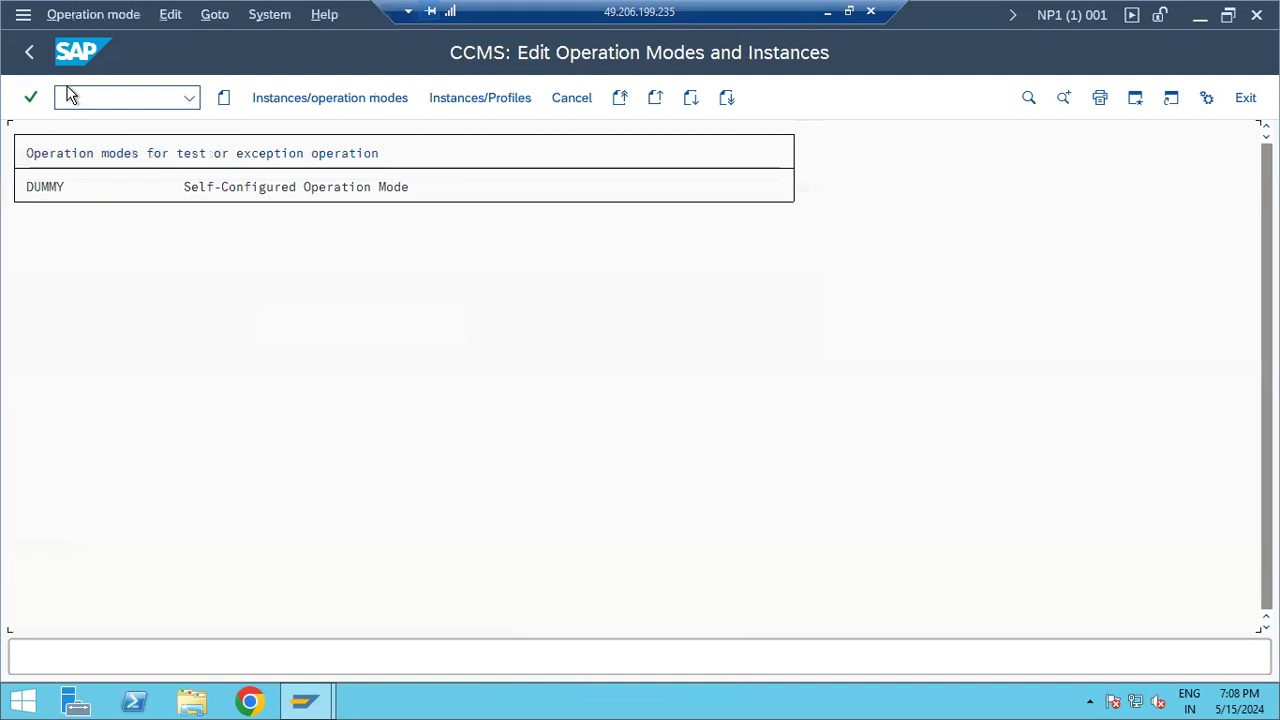
pyautogui.click(223, 106)
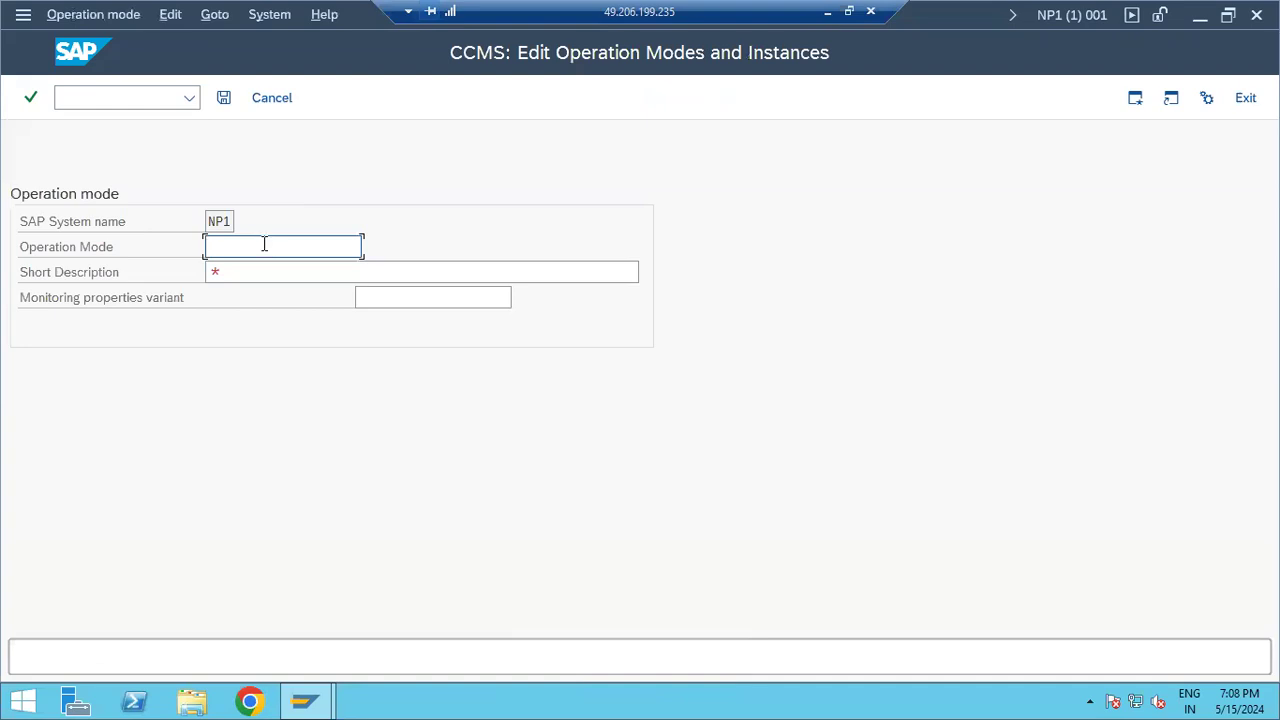
pyautogui.write('DAY-TIME')
pyautogui.click(236, 267)
pyautogui.write('DAY-TIME')
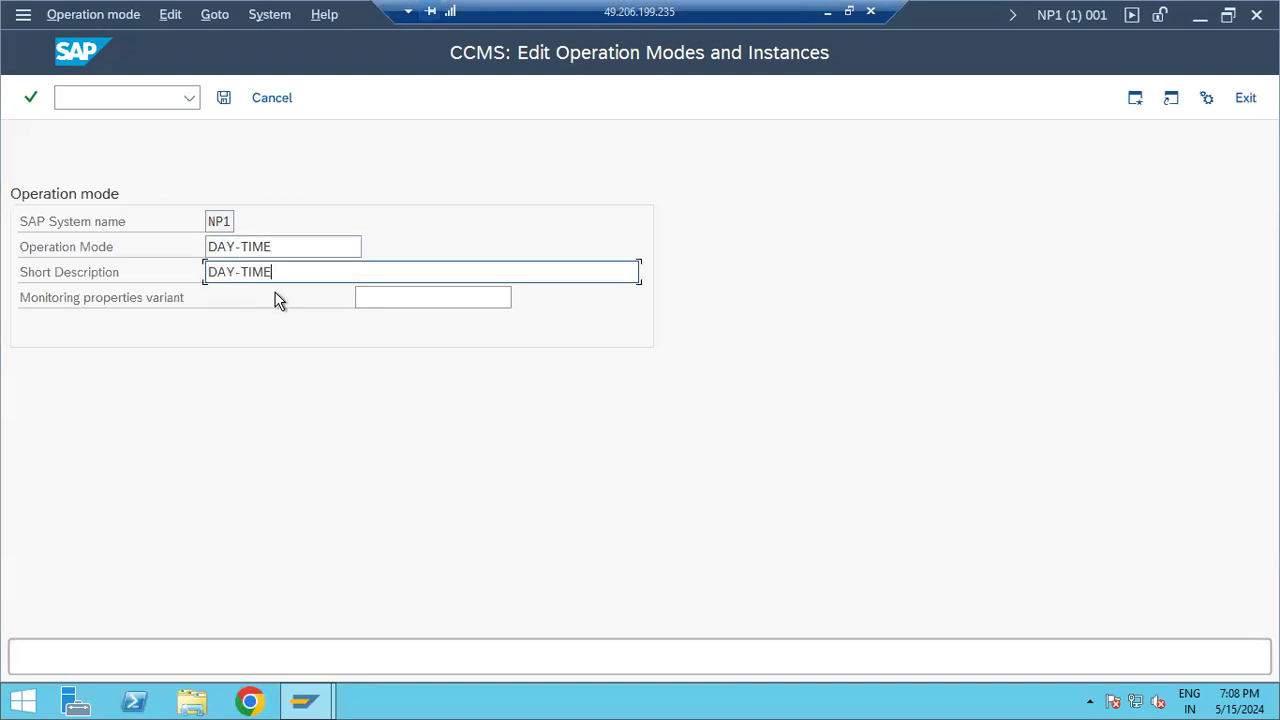
pyautogui.click(223, 98)
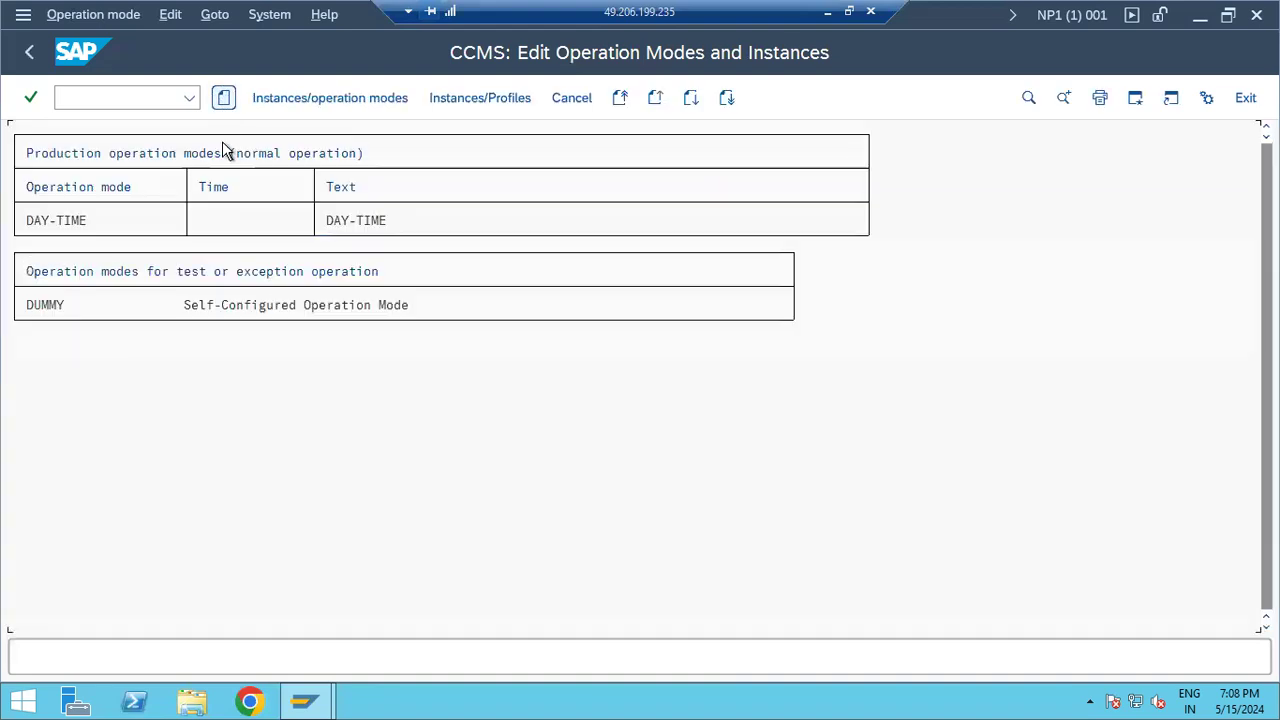
# Step: Create and save the NIGHTTIME operation mode, described as NIGHTTIME, and open the instances list
pyautogui.click(223, 100)
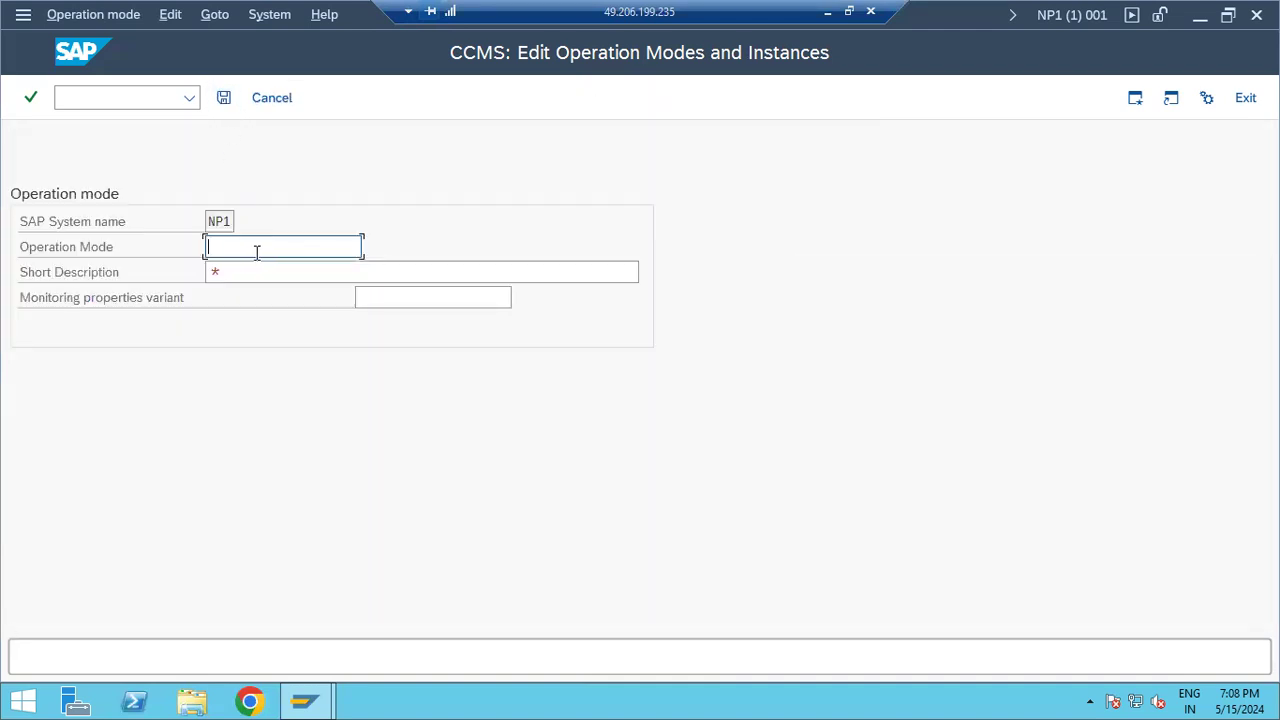
pyautogui.write('NIGHTTIME')
pyautogui.doubleClick(258, 248)
pyautogui.hotkey('ctrl', 'c')
pyautogui.click(255, 272)
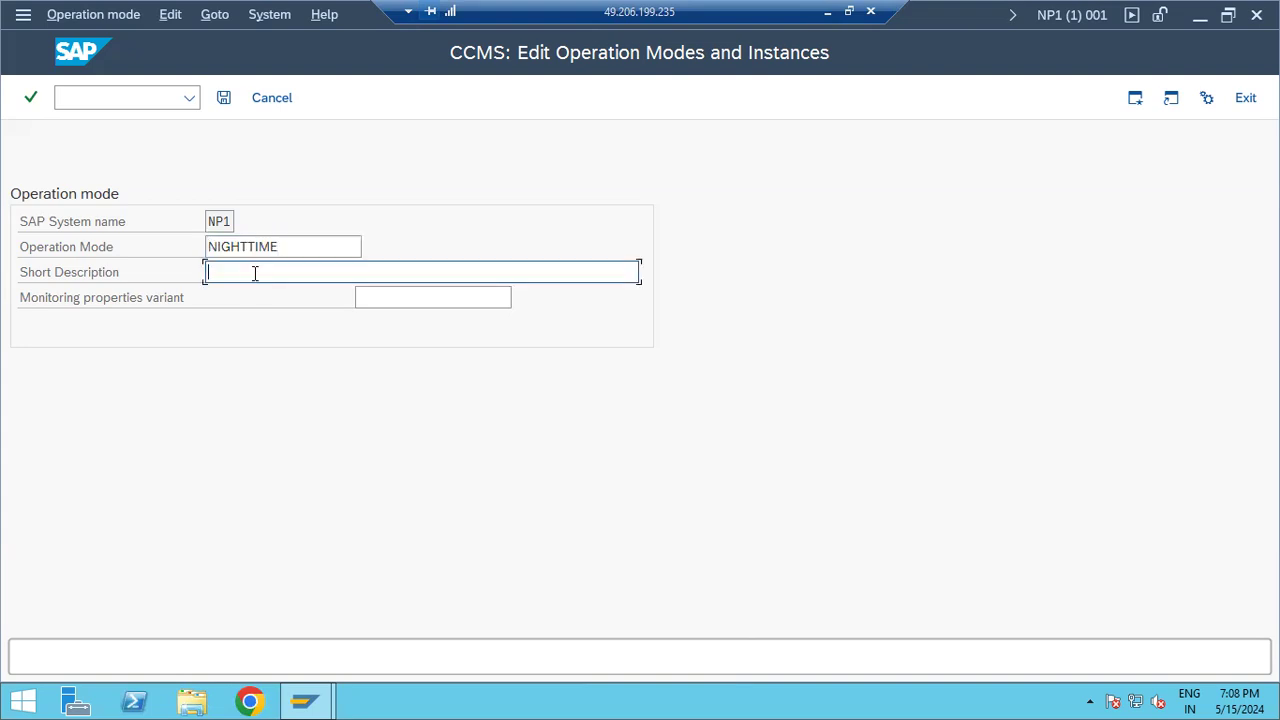
pyautogui.hotkey('ctrl', 'v')
pyautogui.click(224, 100)
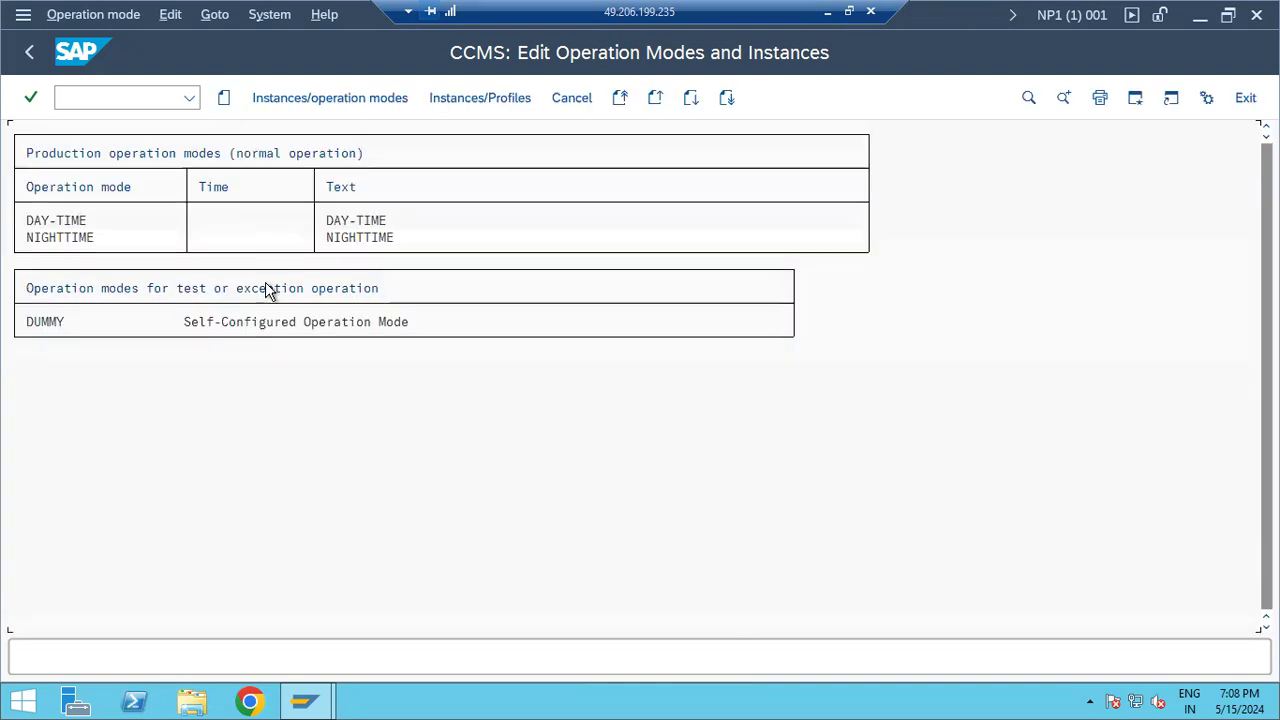
pyautogui.doubleClick(84, 218)
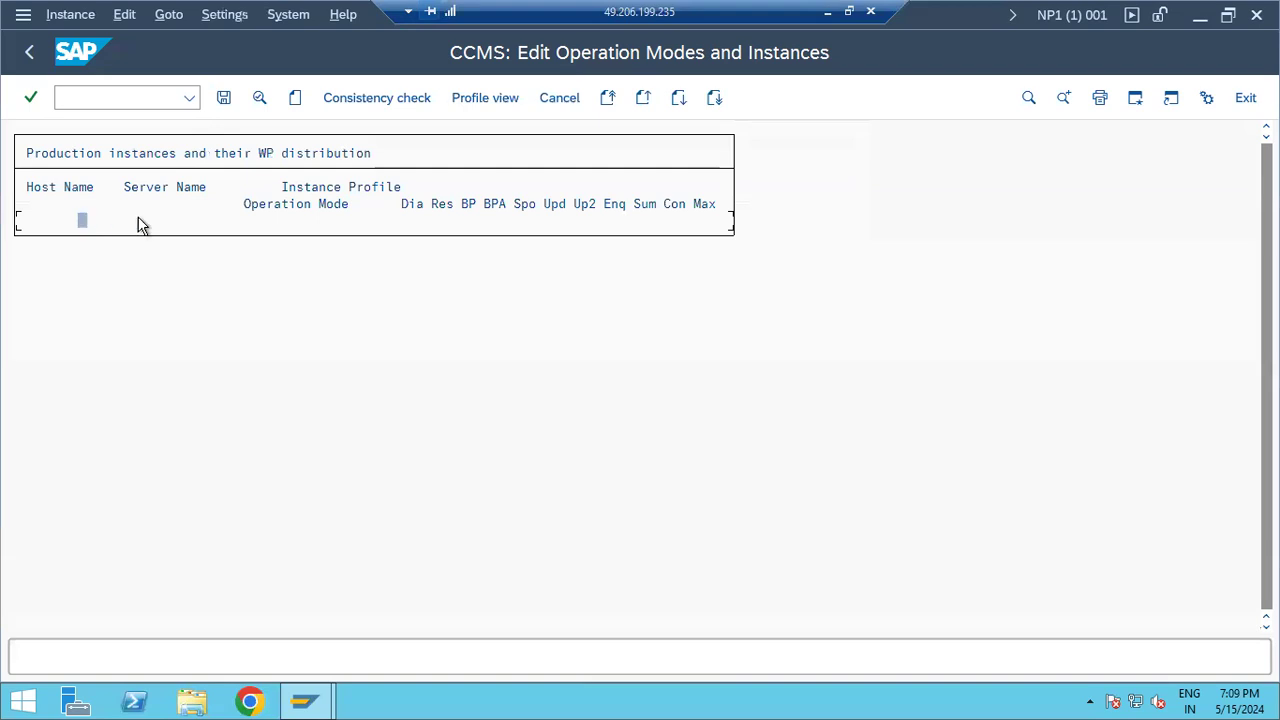
# Step: Define a new instance from profile NP1_D02_KPONLINE, with 4 dialog and 3 background processes
pyautogui.click(293, 106)
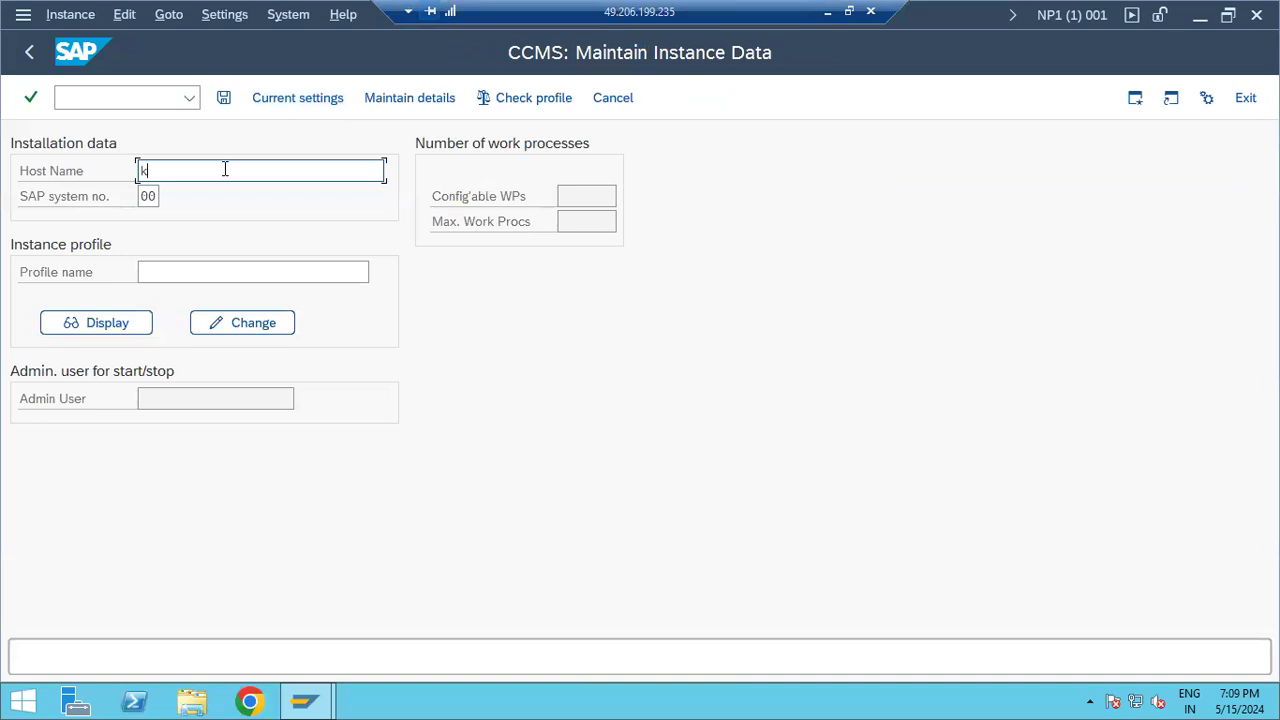
pyautogui.click(247, 267)
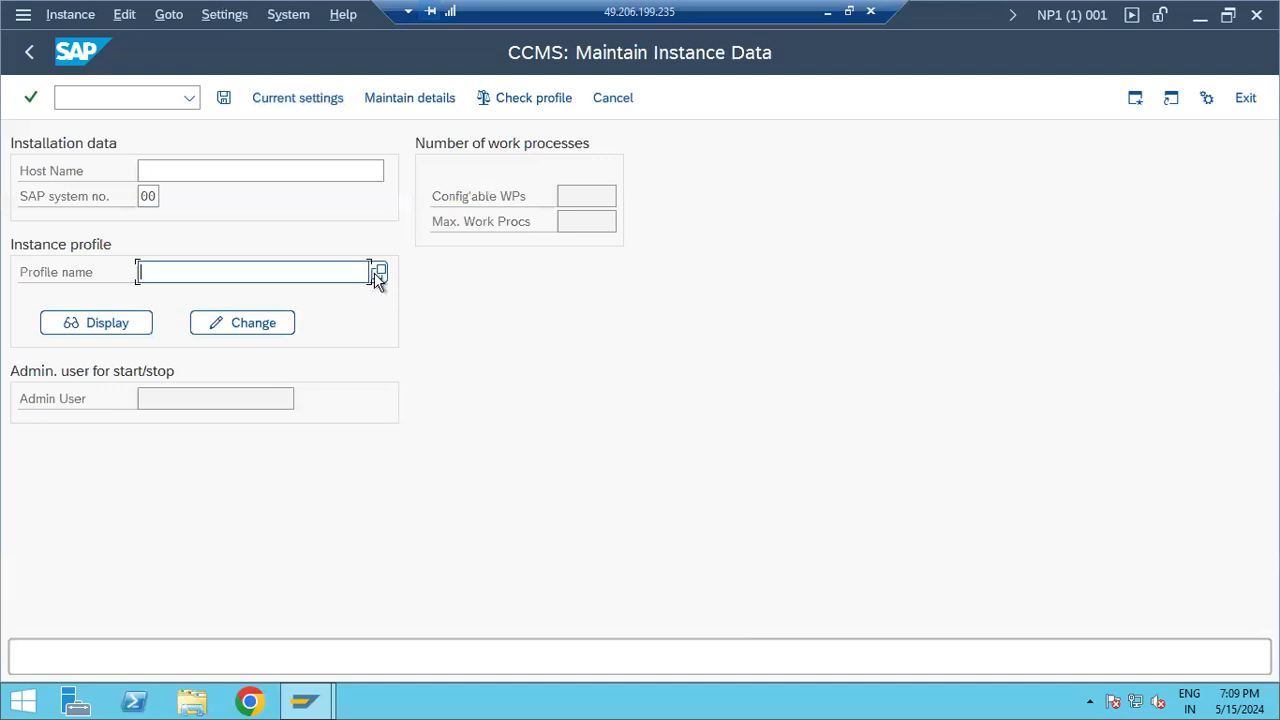
pyautogui.click(380, 272)
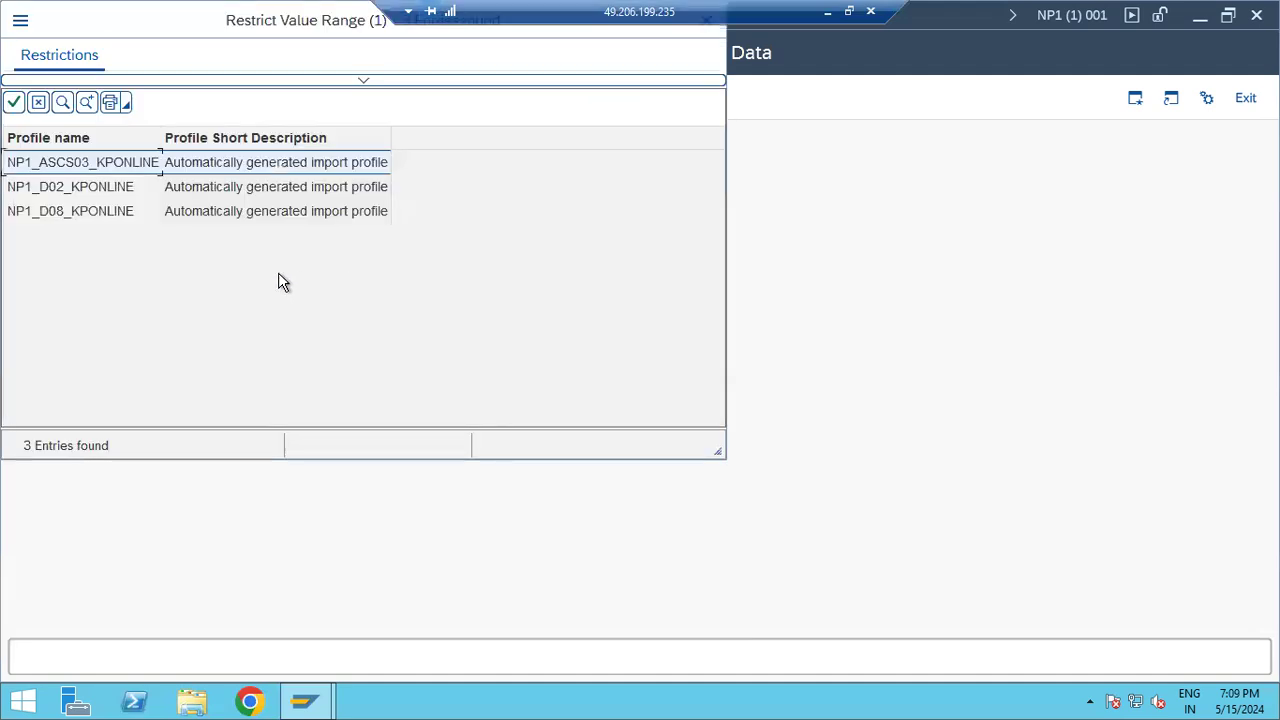
pyautogui.doubleClick(85, 195)
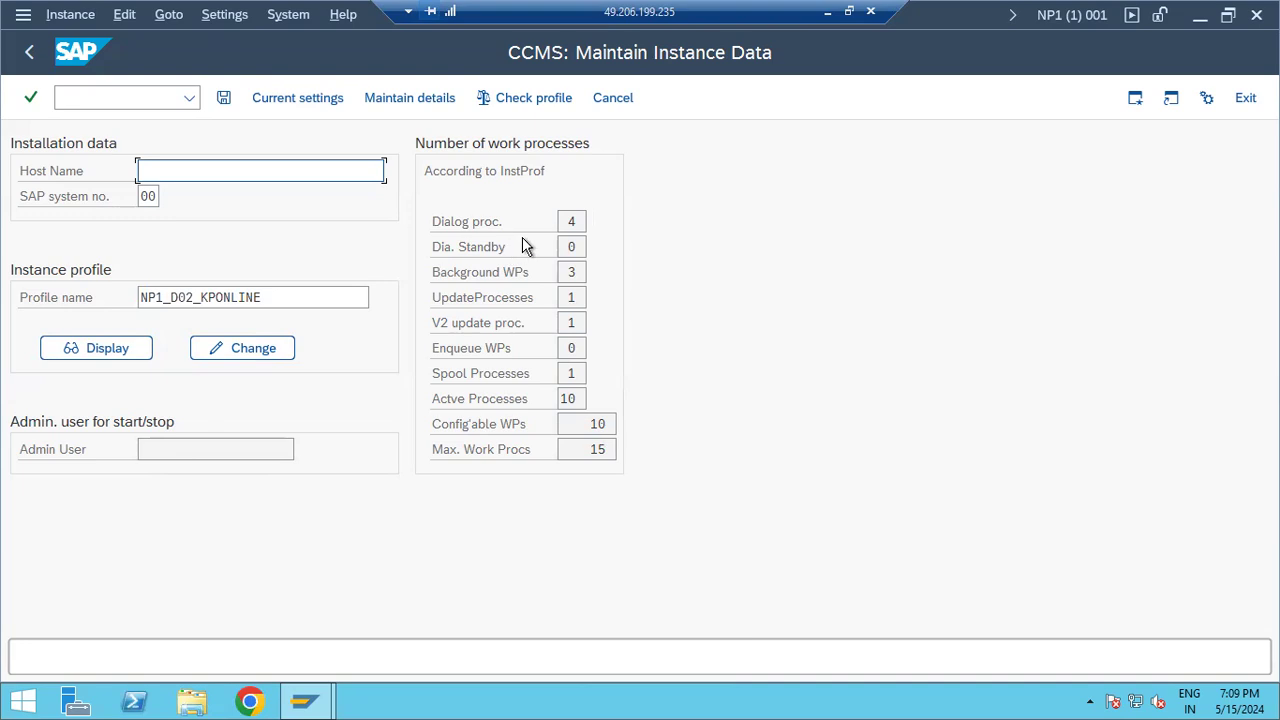
pyautogui.doubleClick(567, 222)
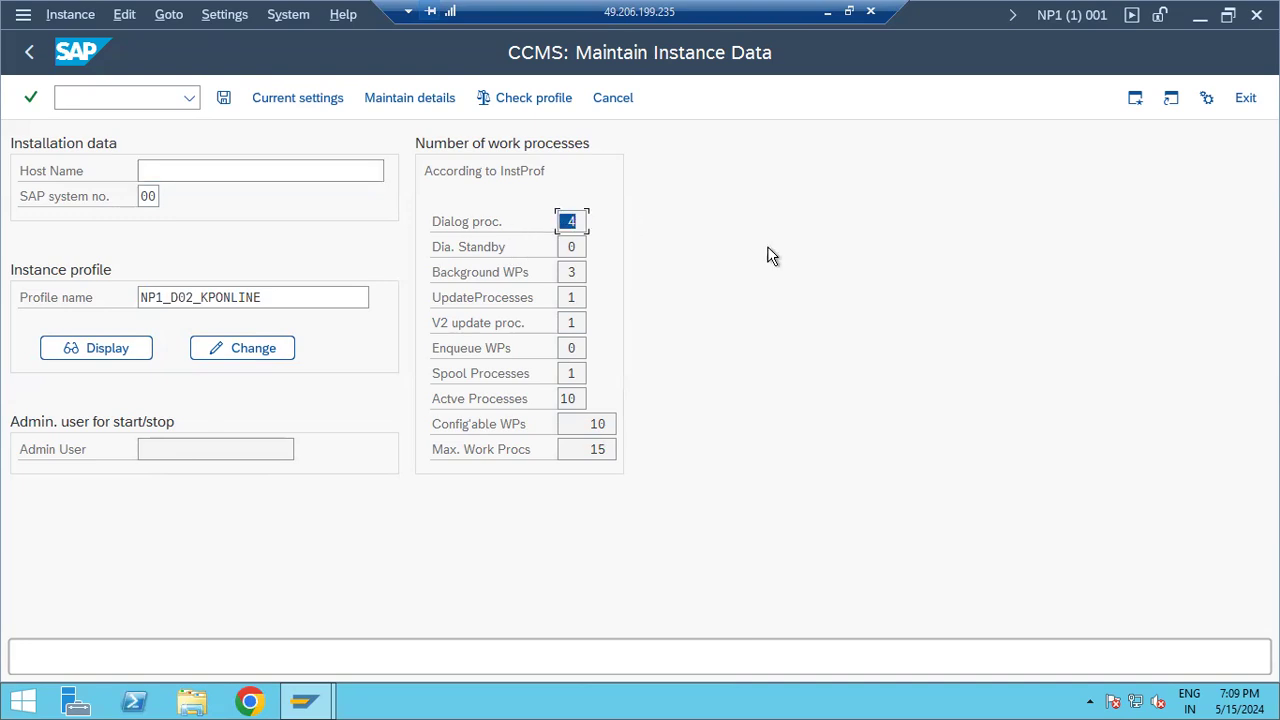
pyautogui.doubleClick(566, 272)
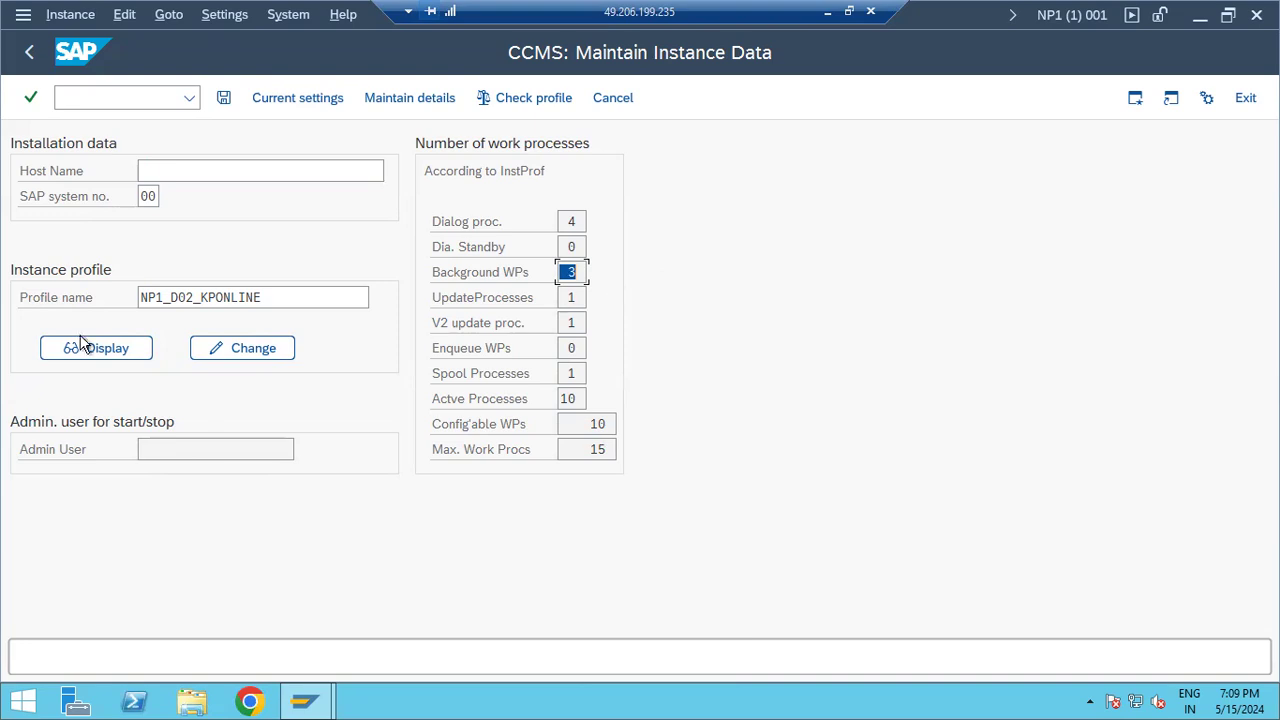
# Step: Set the Host Name to KPONLINE, save the instance, and acknowledge the server message
pyautogui.click(155, 173)
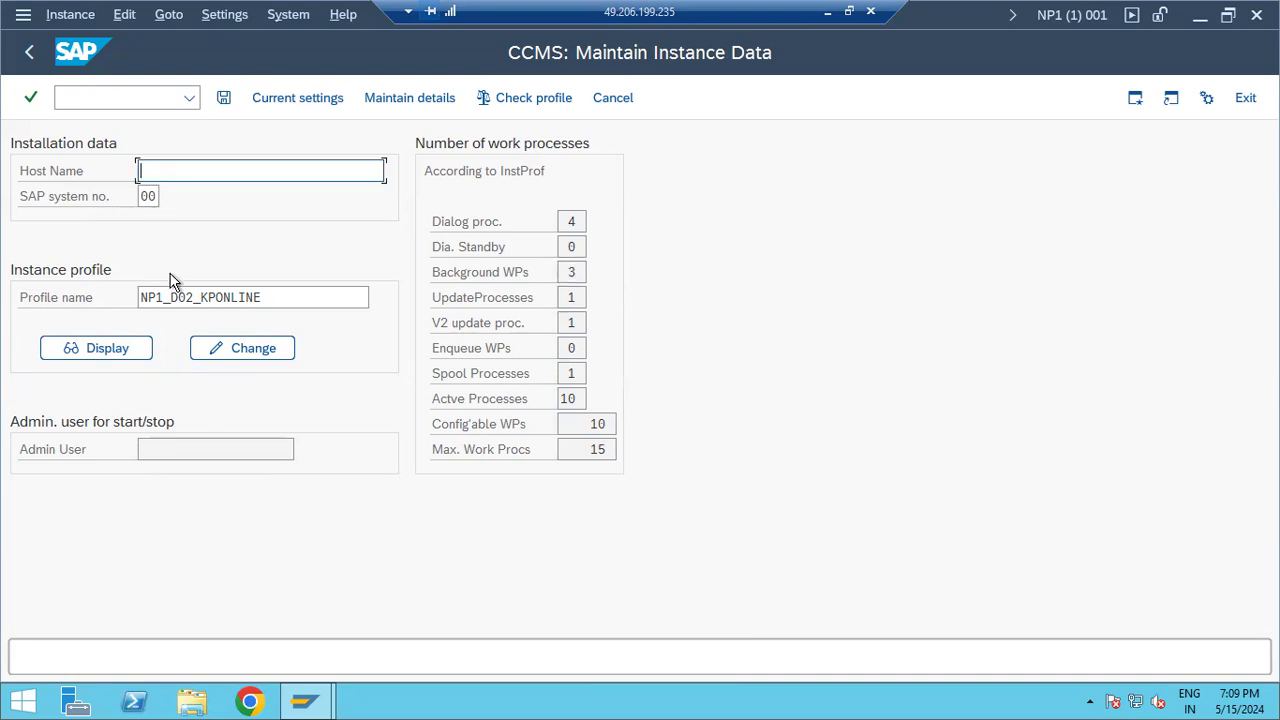
pyautogui.moveTo(201, 297); pyautogui.dragTo(262, 298)
pyautogui.hotkey('ctrl', 'c')
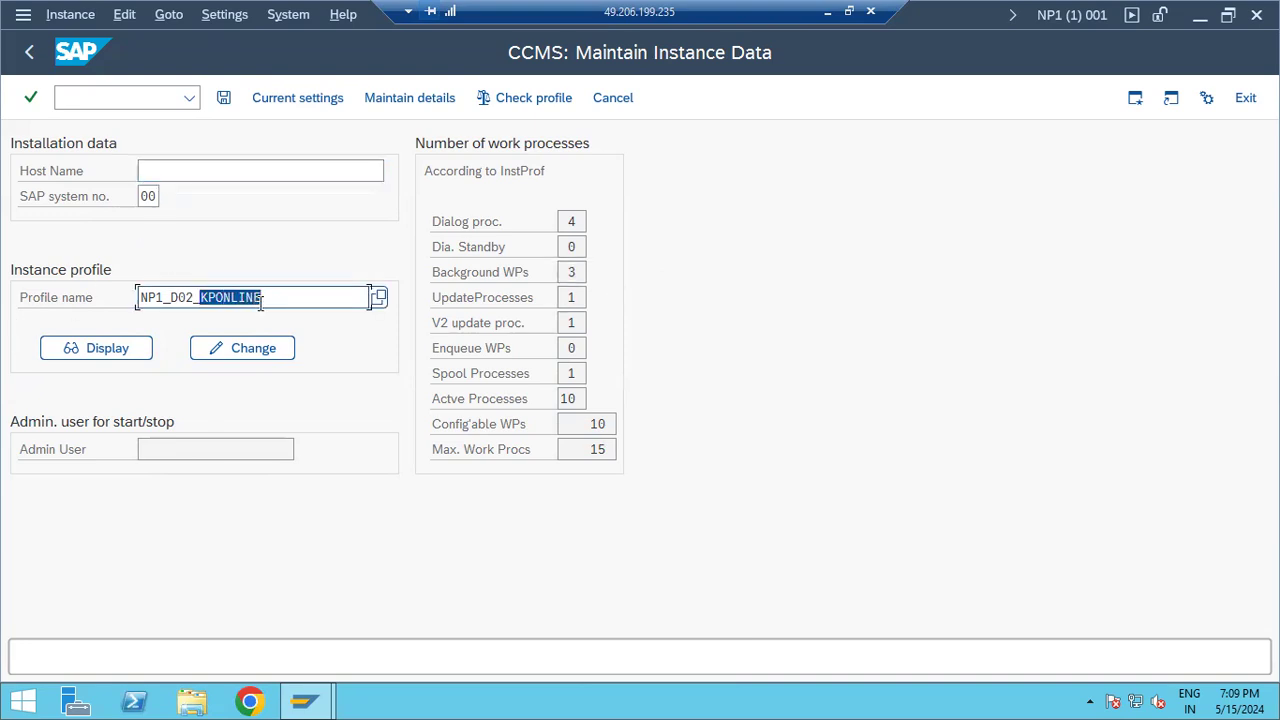
pyautogui.click(195, 172)
pyautogui.hotkey('ctrl', 'v')
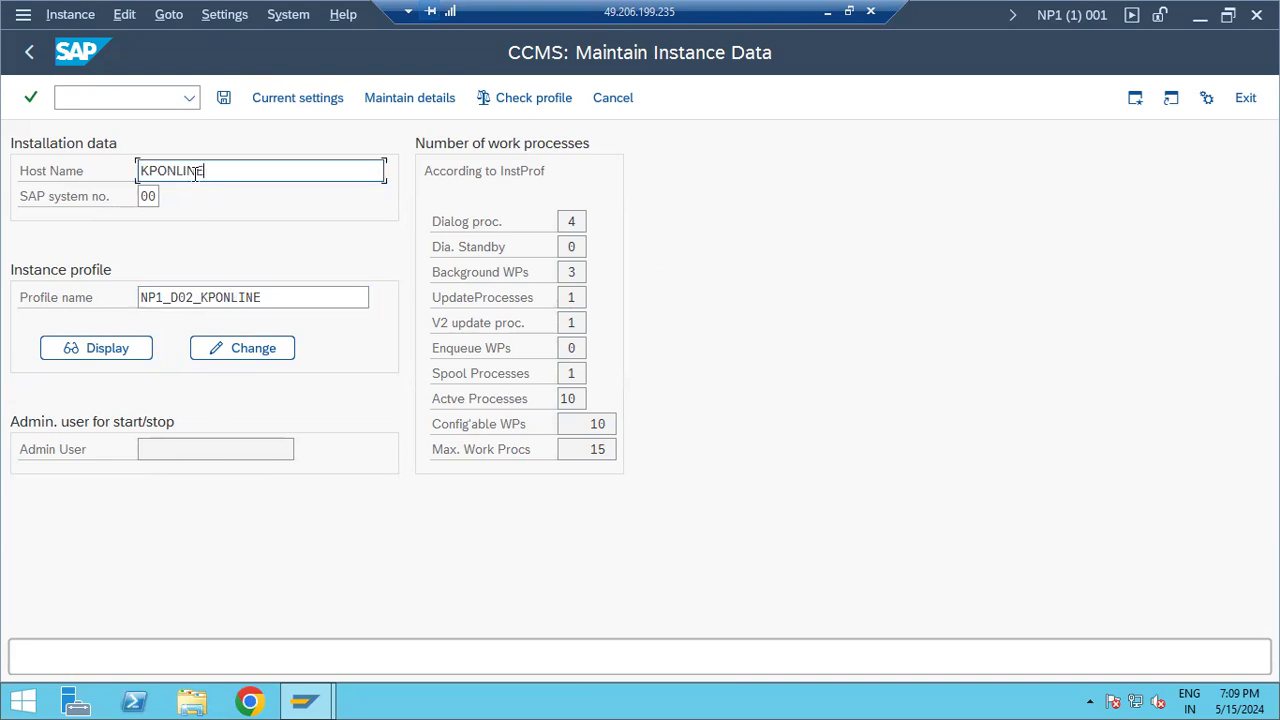
pyautogui.click(223, 97)
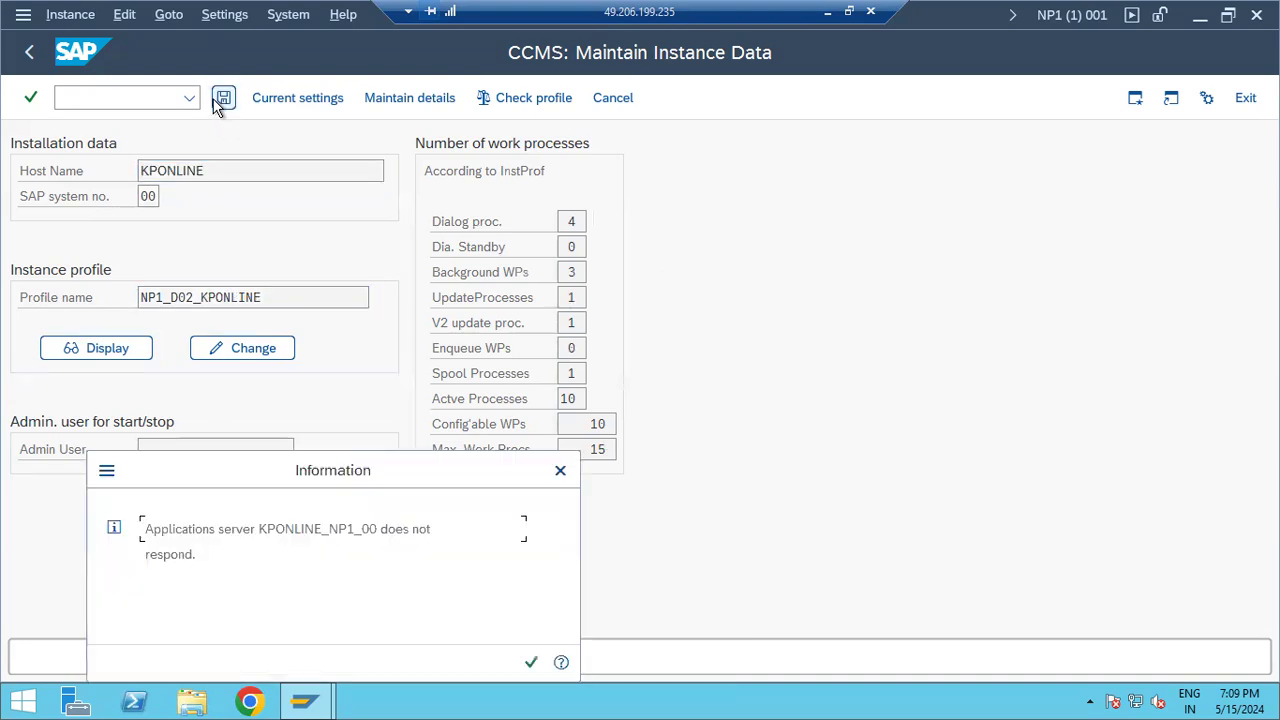
pyautogui.click(532, 662)
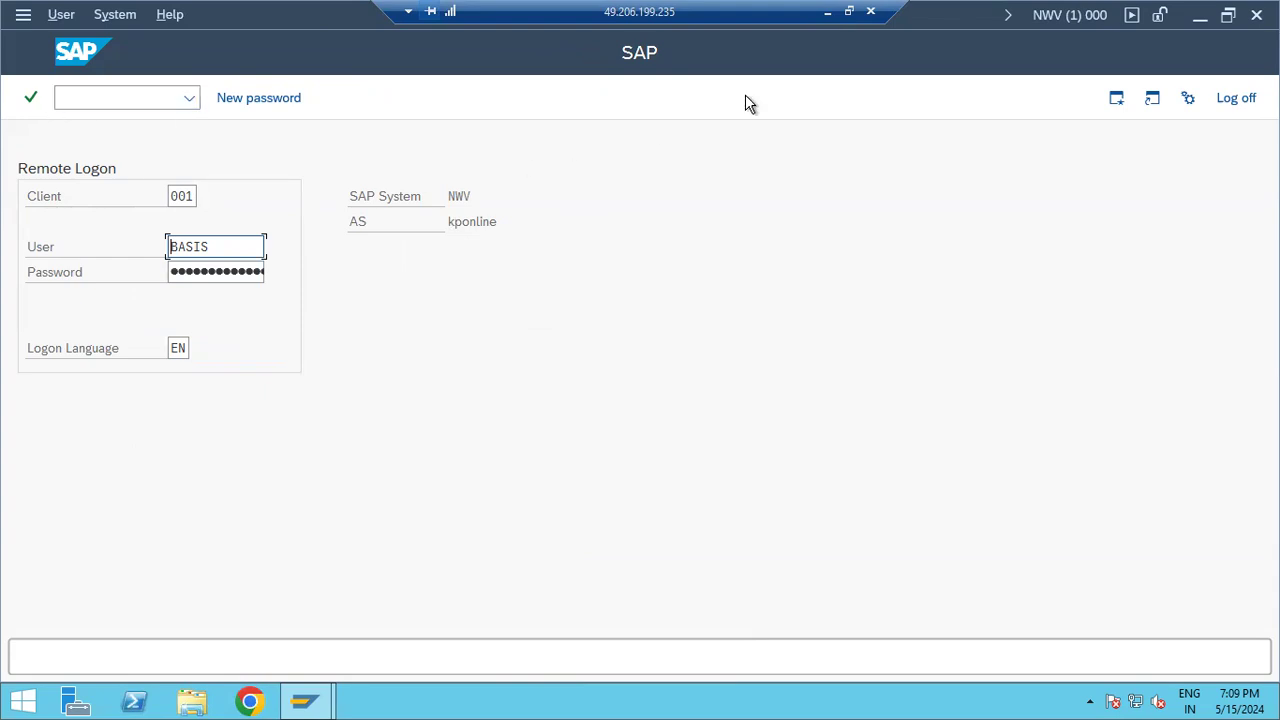
pyautogui.click(187, 281)
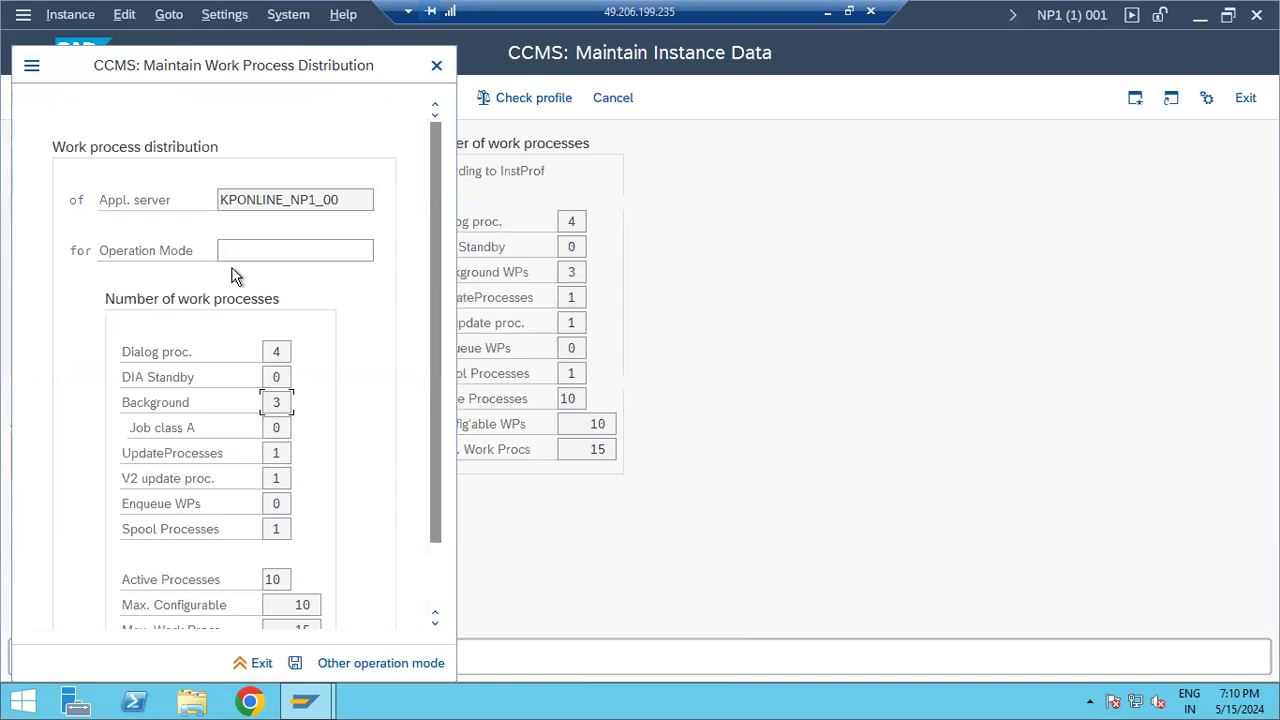
# Step: Select DAY-TIME as the operation mode for the KPONLINE_NP1_00 distribution
pyautogui.click(251, 250)
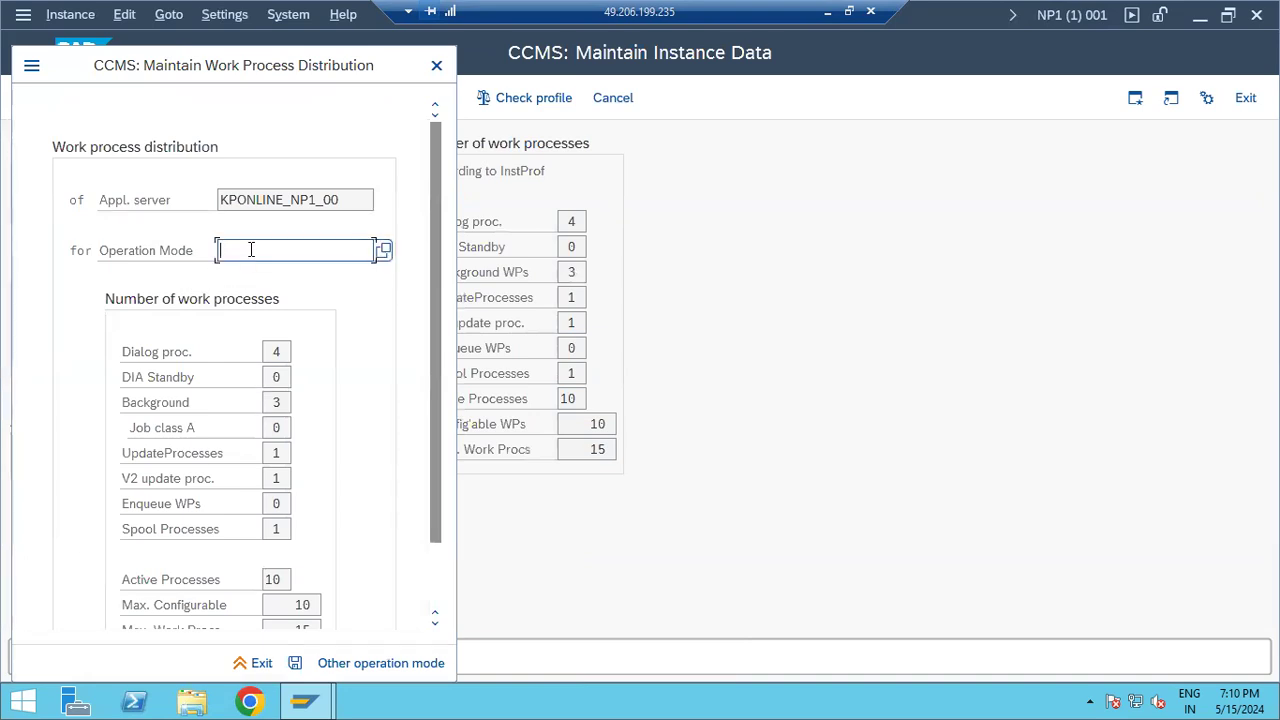
pyautogui.click(383, 250)
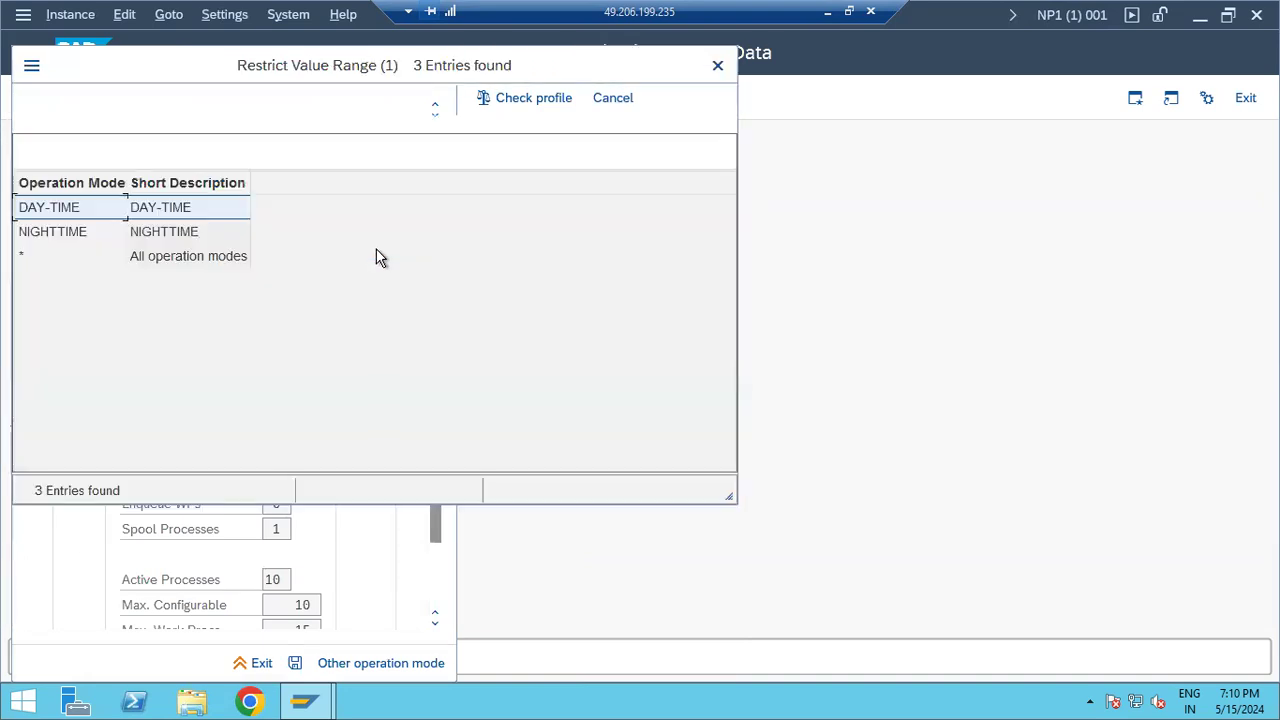
pyautogui.click(55, 207)
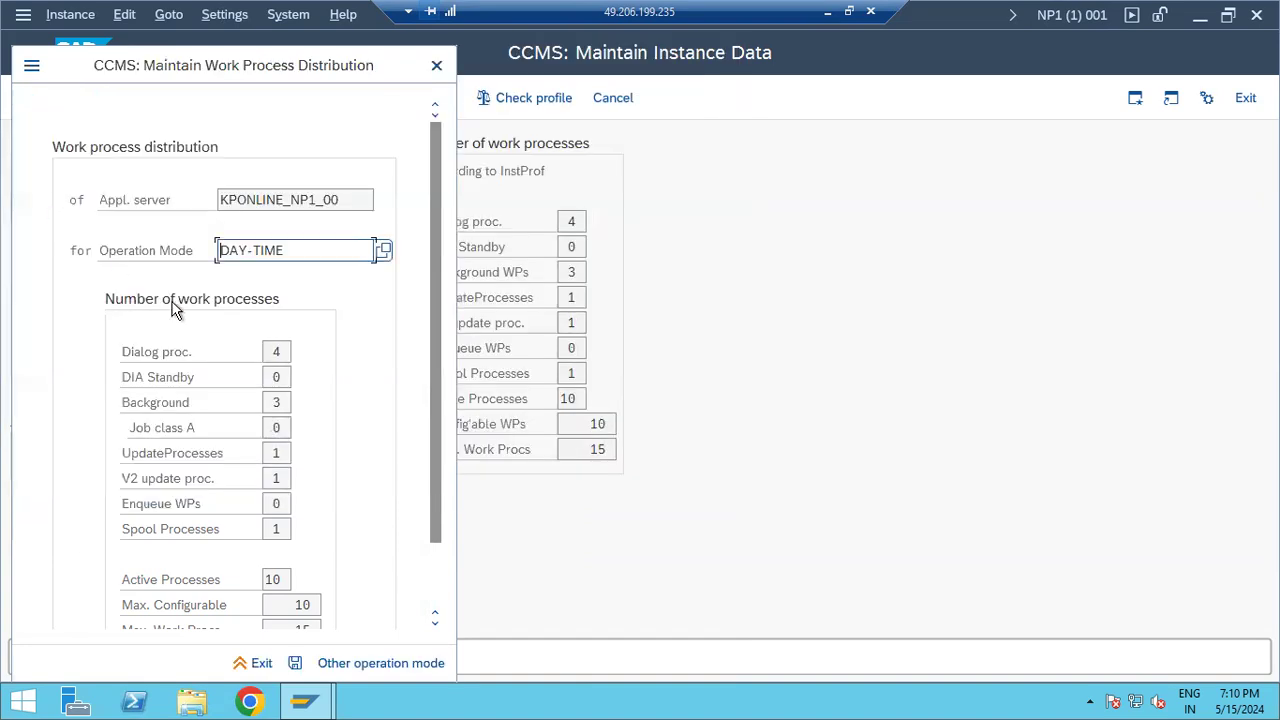
pyautogui.click(276, 400)
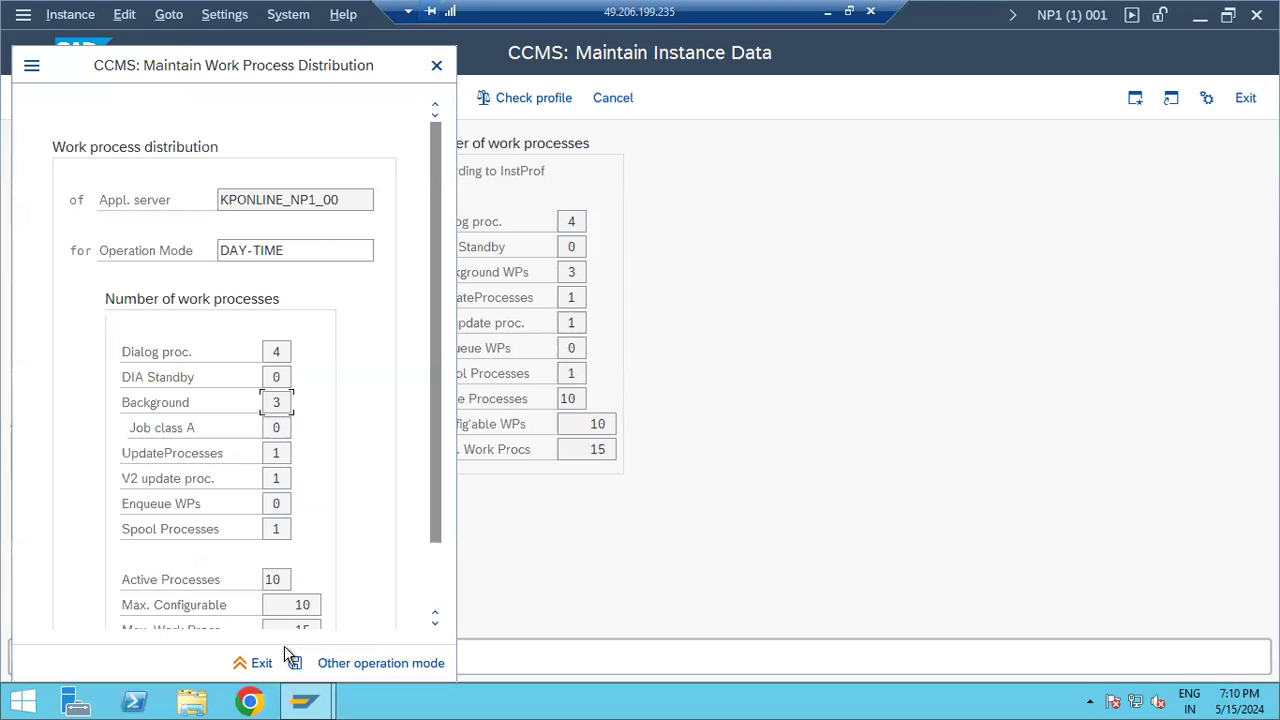
# Step: Change DAY-TIME to 5 dialog and 2 background work processes
pyautogui.moveTo(436, 530); pyautogui.dragTo(432, 606)
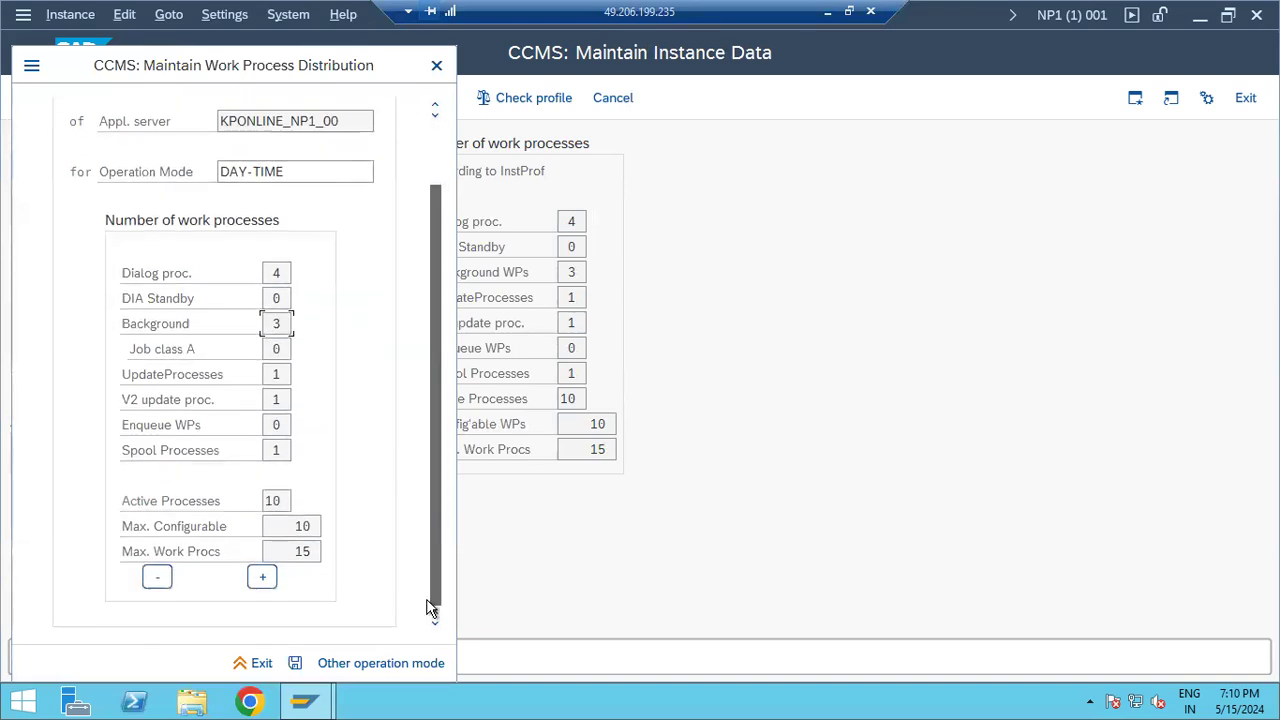
pyautogui.click(160, 574)
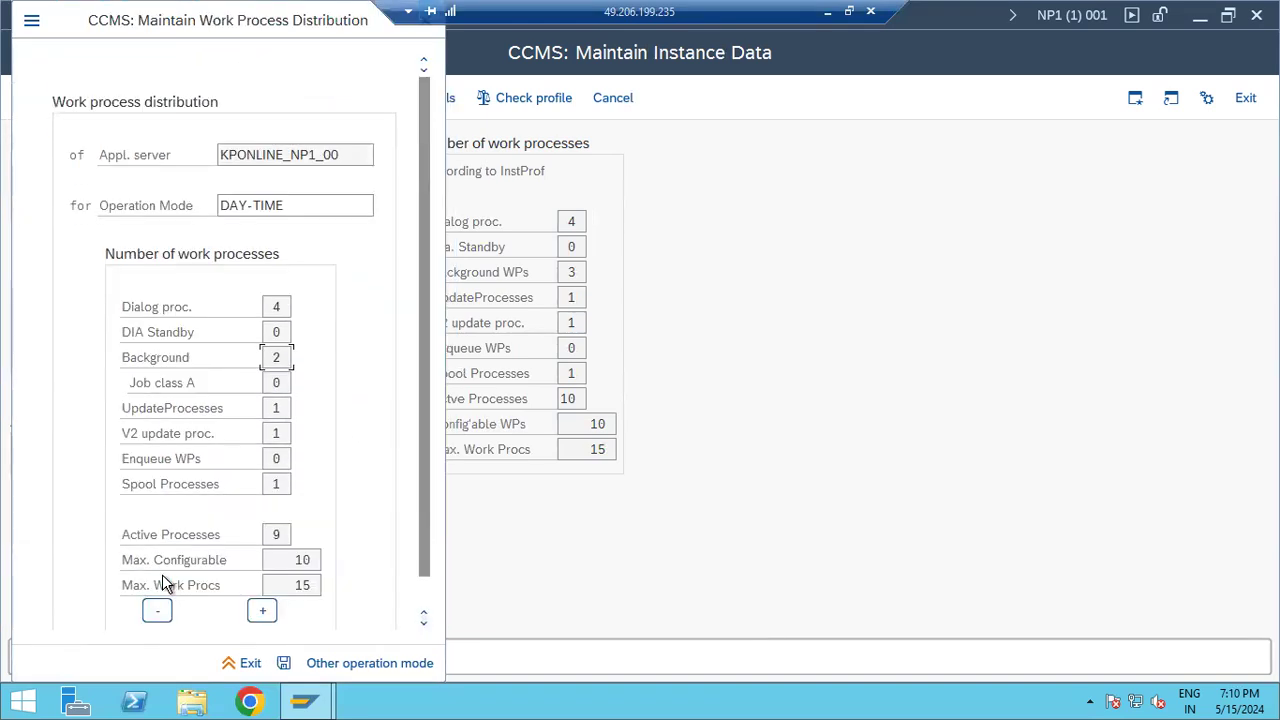
pyautogui.click(276, 310)
pyautogui.click(256, 612)
pyautogui.scroll(-1, 299, 621)
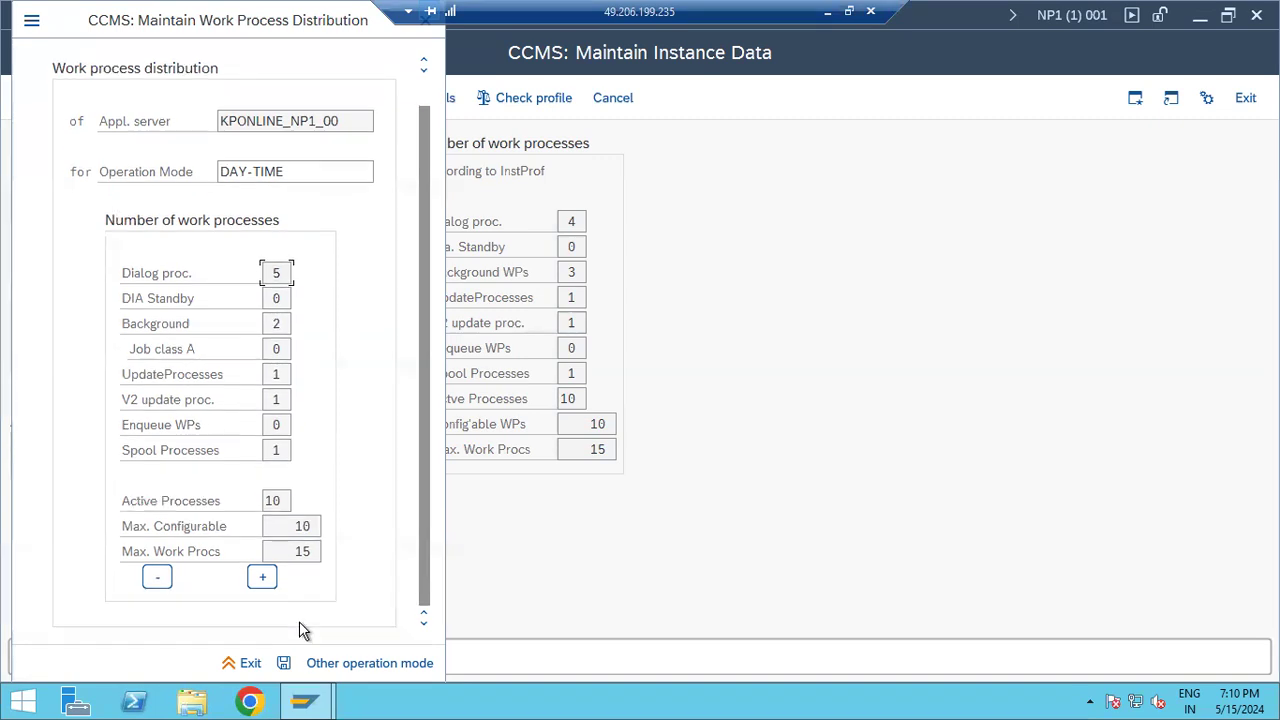
pyautogui.click(323, 668)
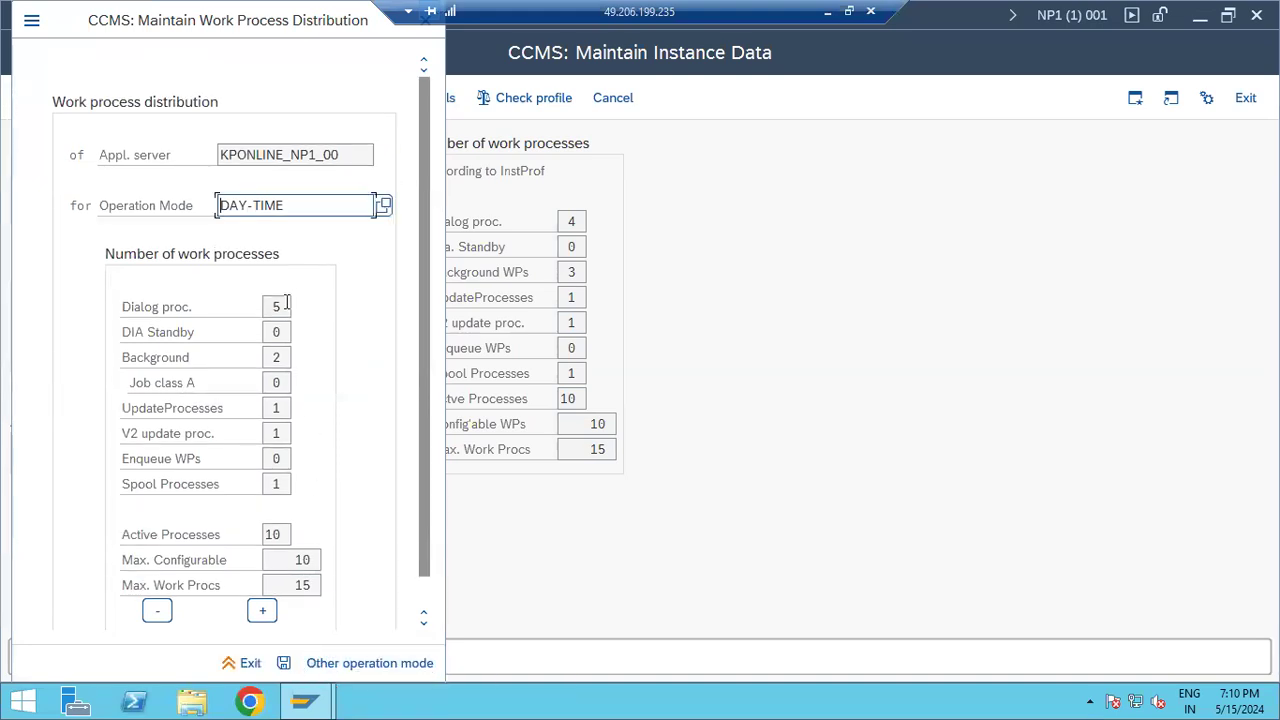
# Step: Select NIGHTTIME and lower its dialog processes from 5 to 2
pyautogui.click(385, 207)
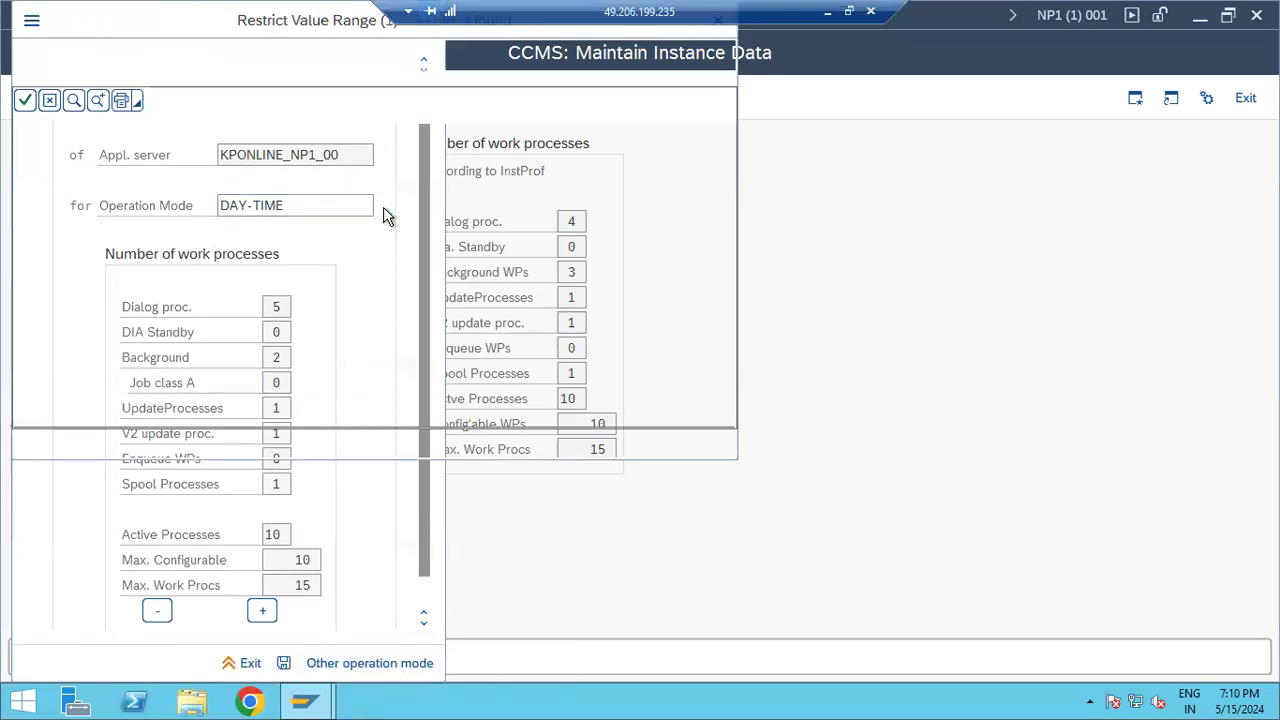
pyautogui.doubleClick(50, 186)
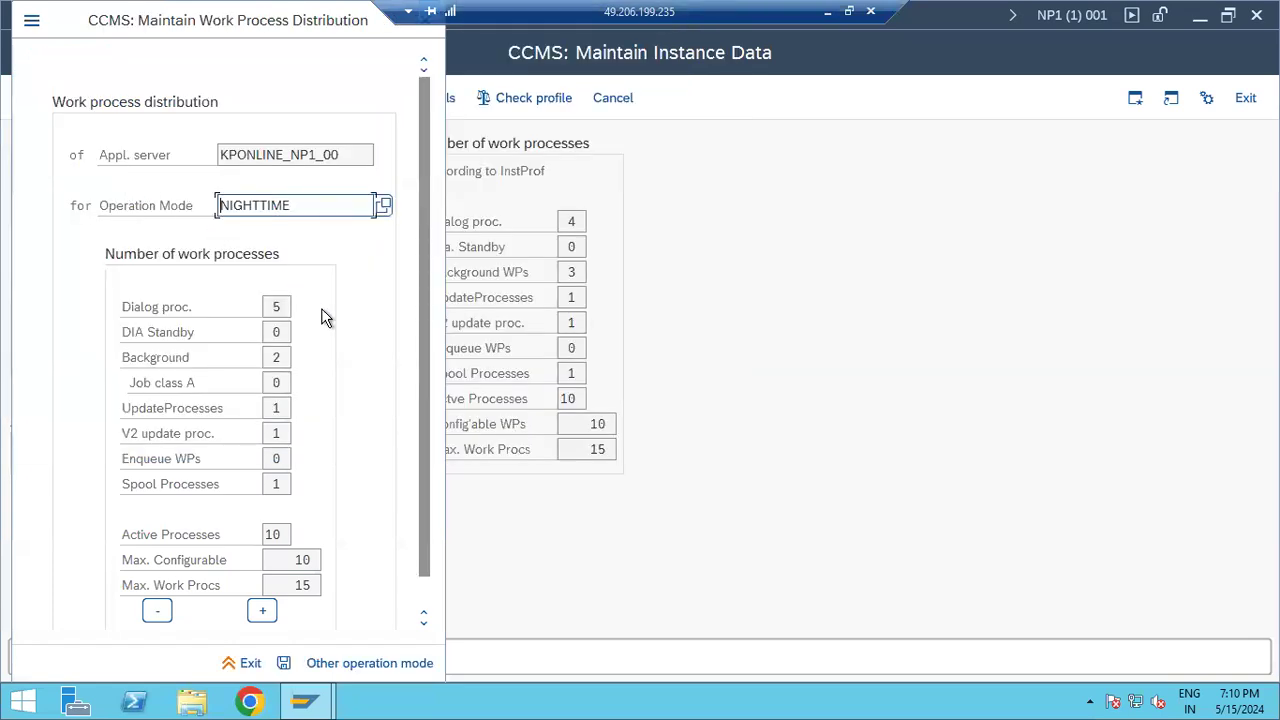
pyautogui.click(272, 307)
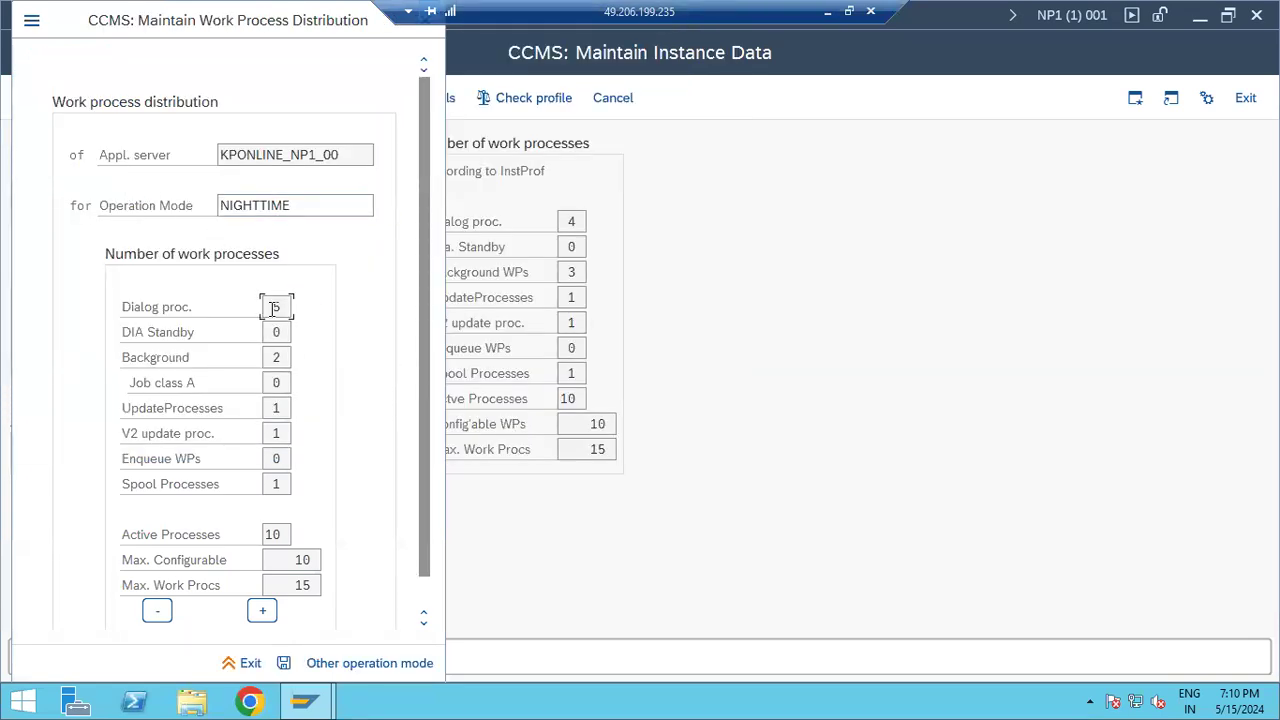
pyautogui.click(156, 611)
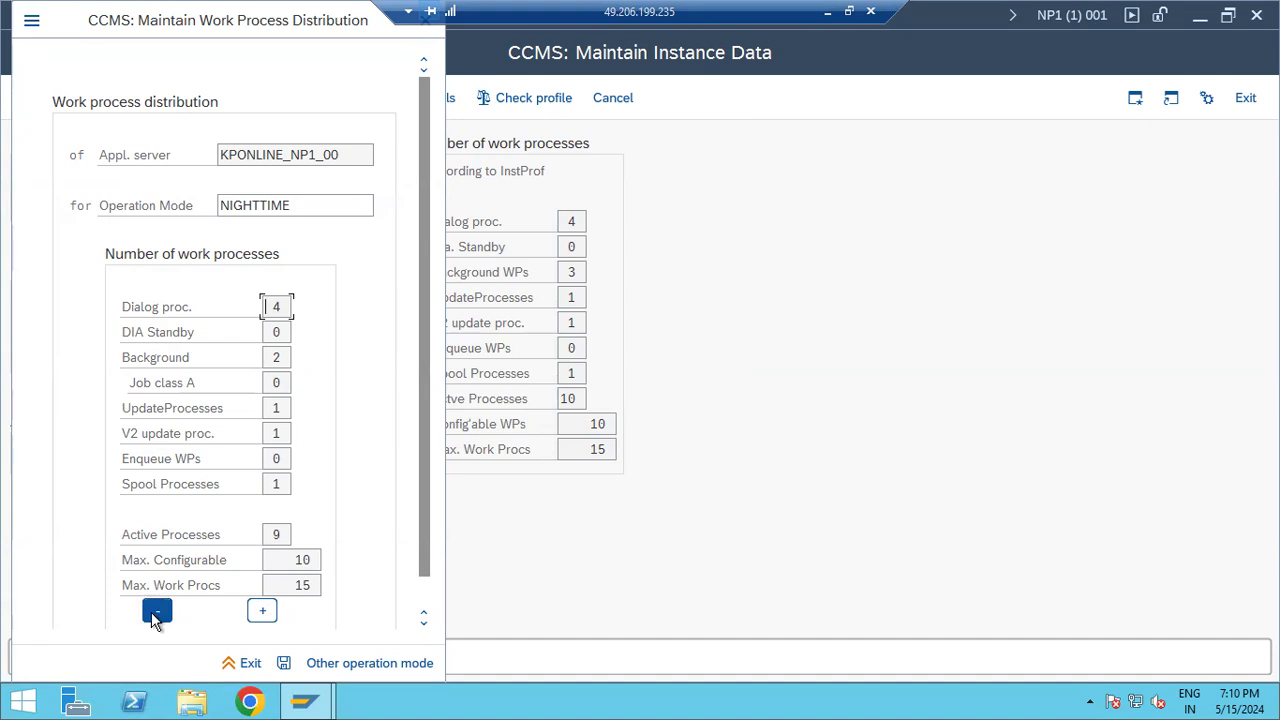
pyautogui.click(156, 611)
pyautogui.click(153, 612)
# Step: Raise NIGHTTIME background processes from 2 to 5 and save the distribution
pyautogui.click(264, 611)
pyautogui.click(266, 611)
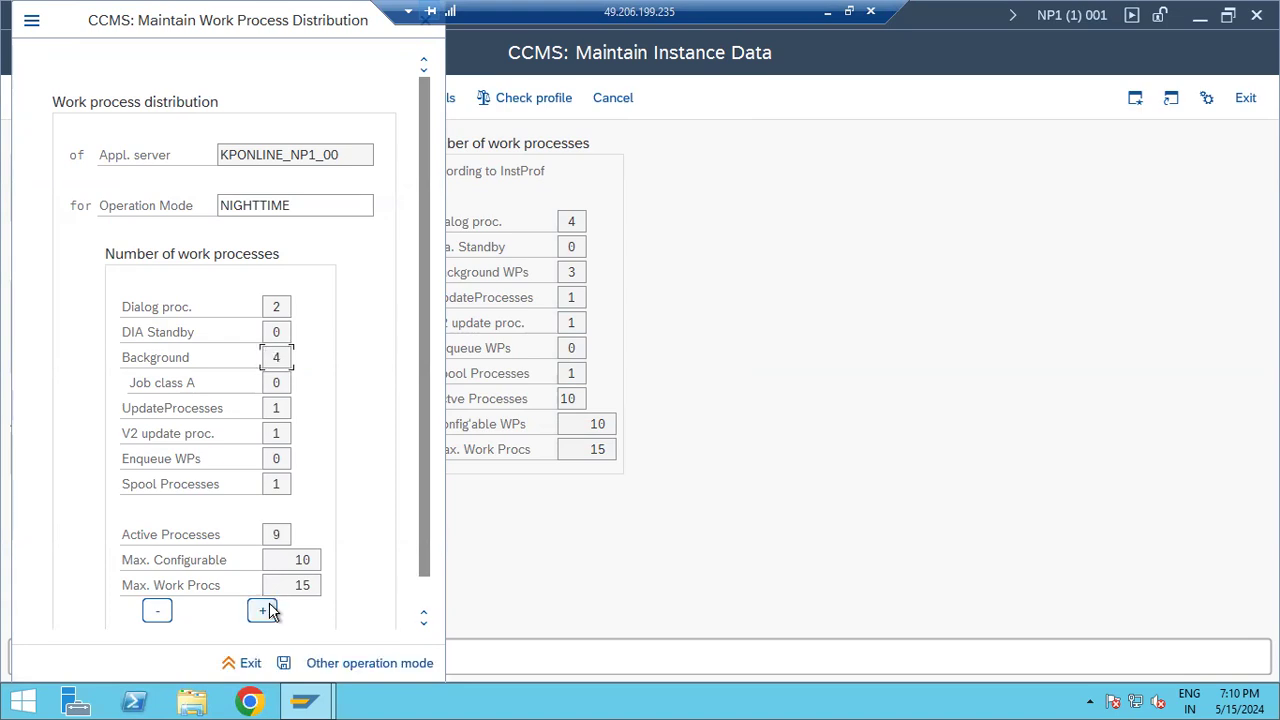
pyautogui.click(264, 611)
pyautogui.click(283, 663)
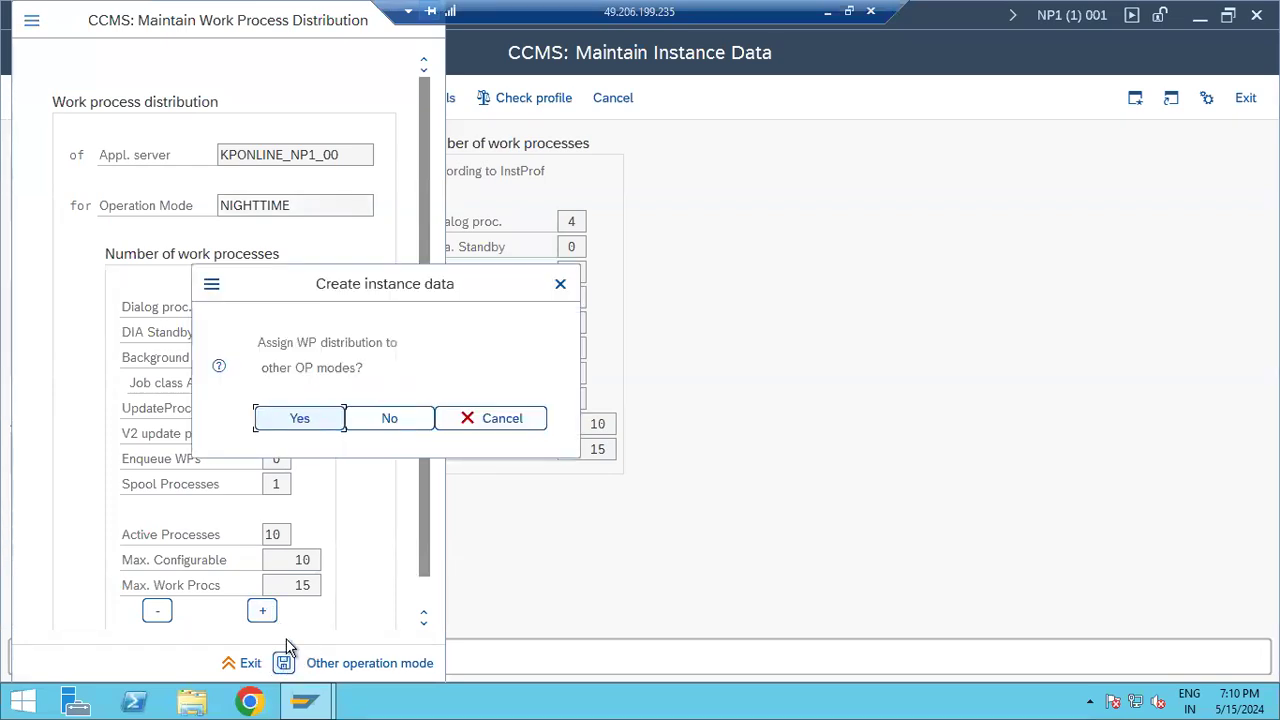
# Step: Agree to assign the distribution to other modes, then exit and confirm saving the WP distribution
pyautogui.click(288, 425)
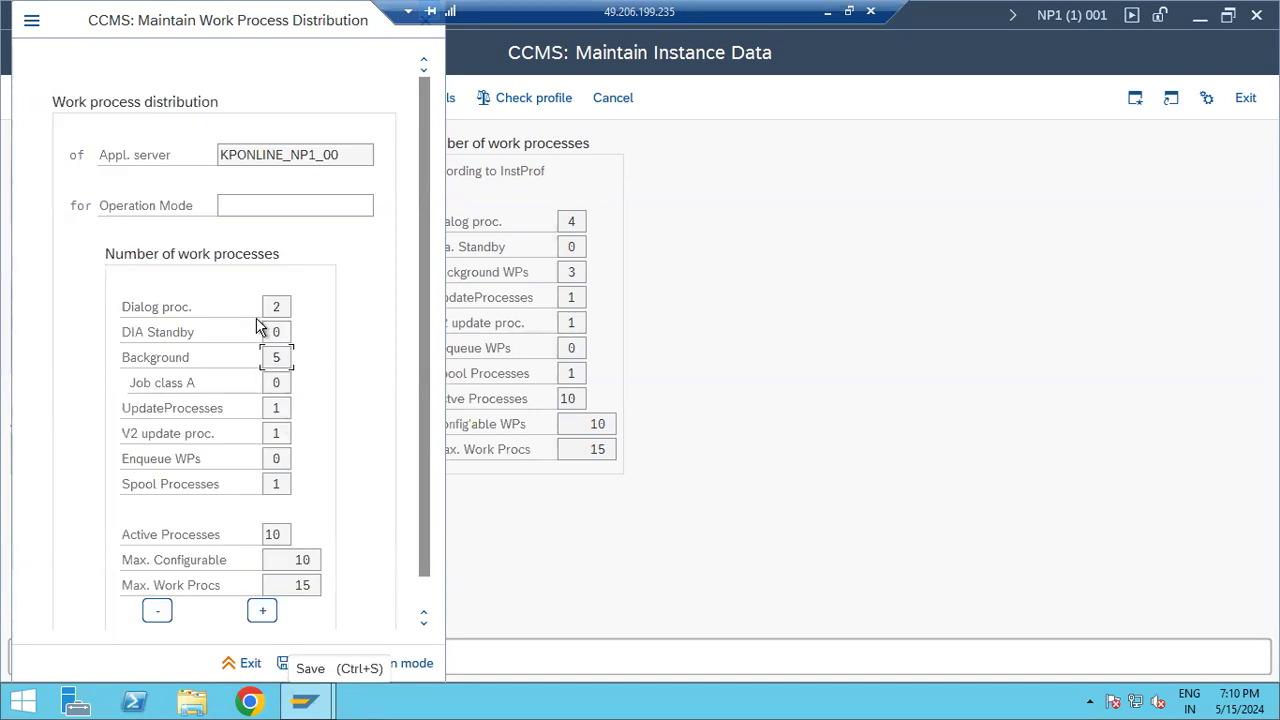
pyautogui.click(277, 204)
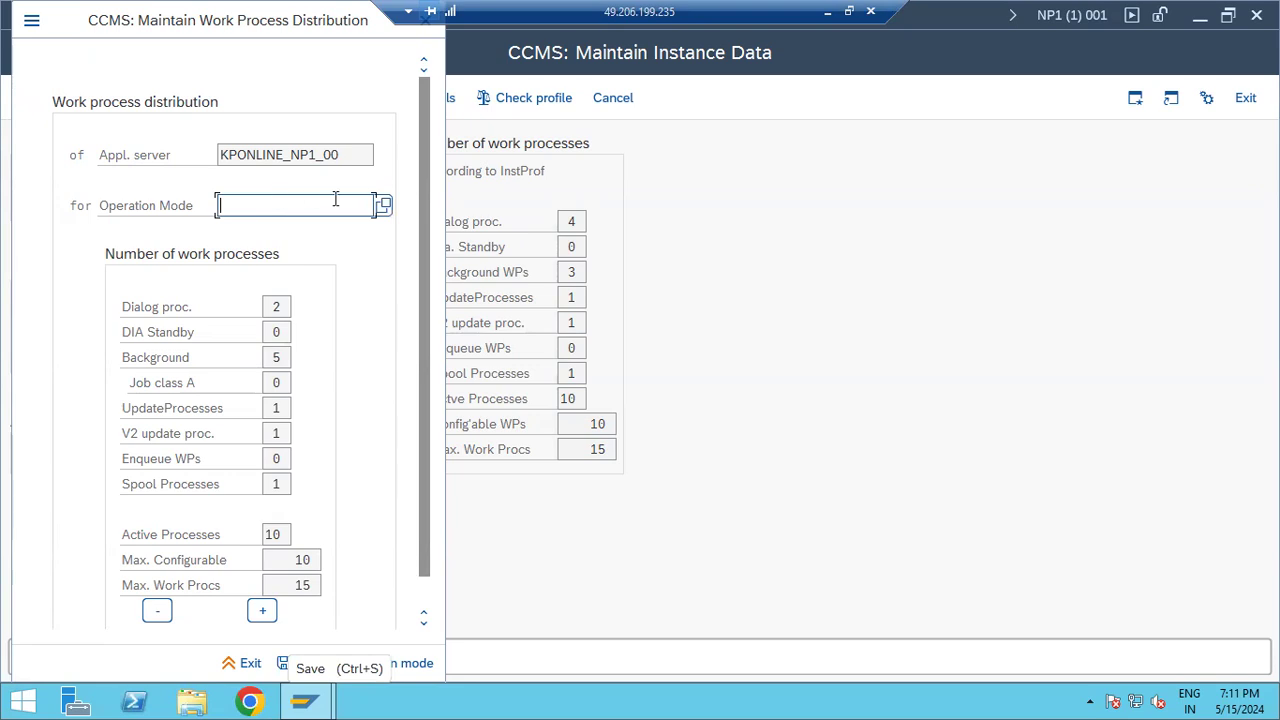
pyautogui.click(250, 667)
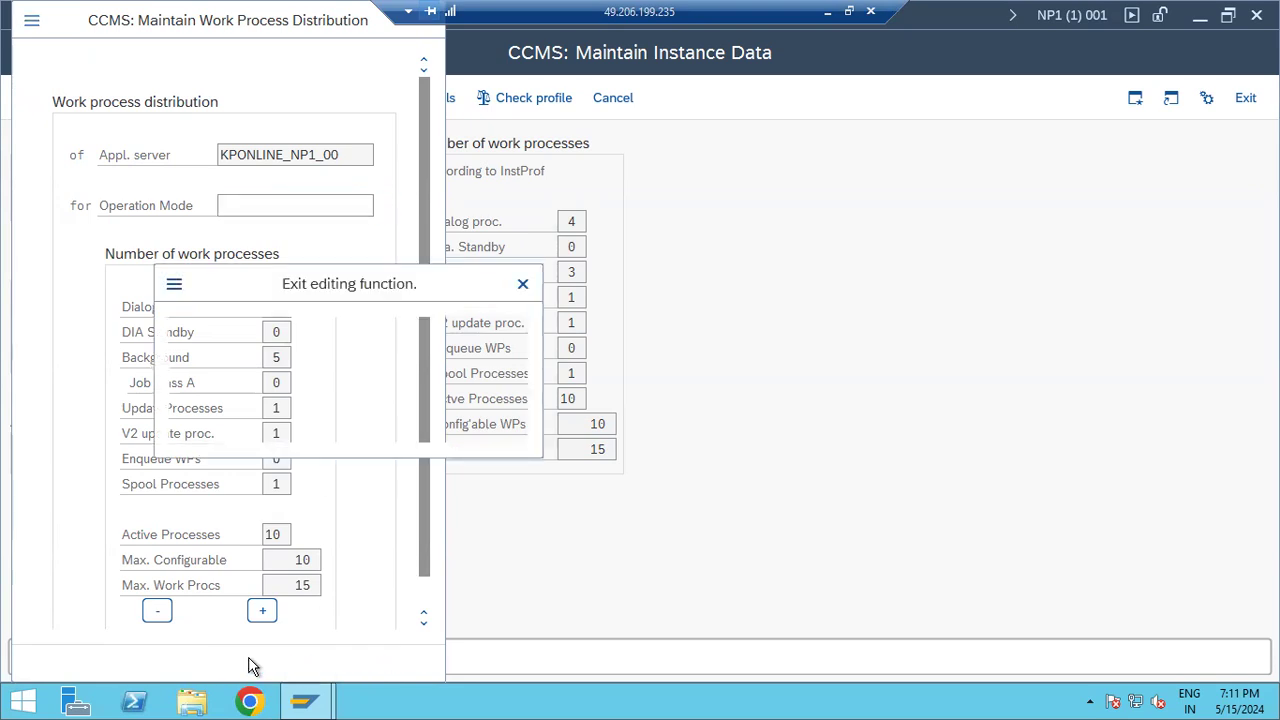
pyautogui.click(263, 424)
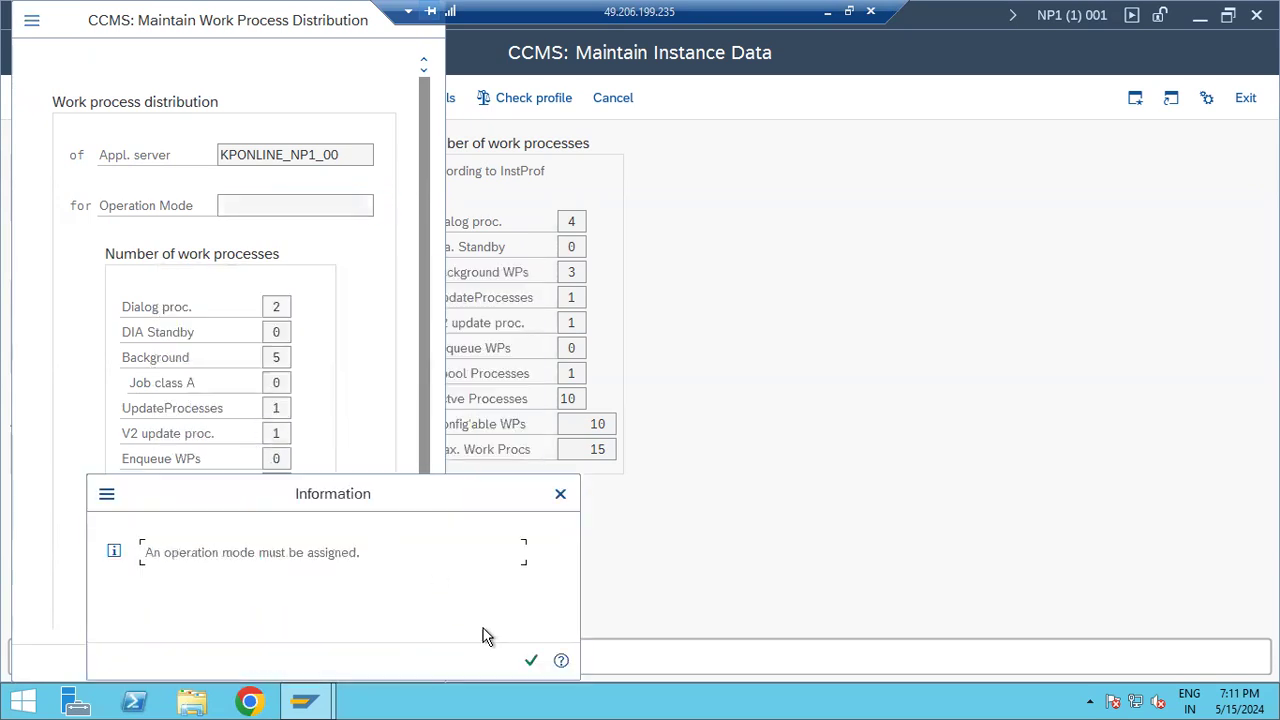
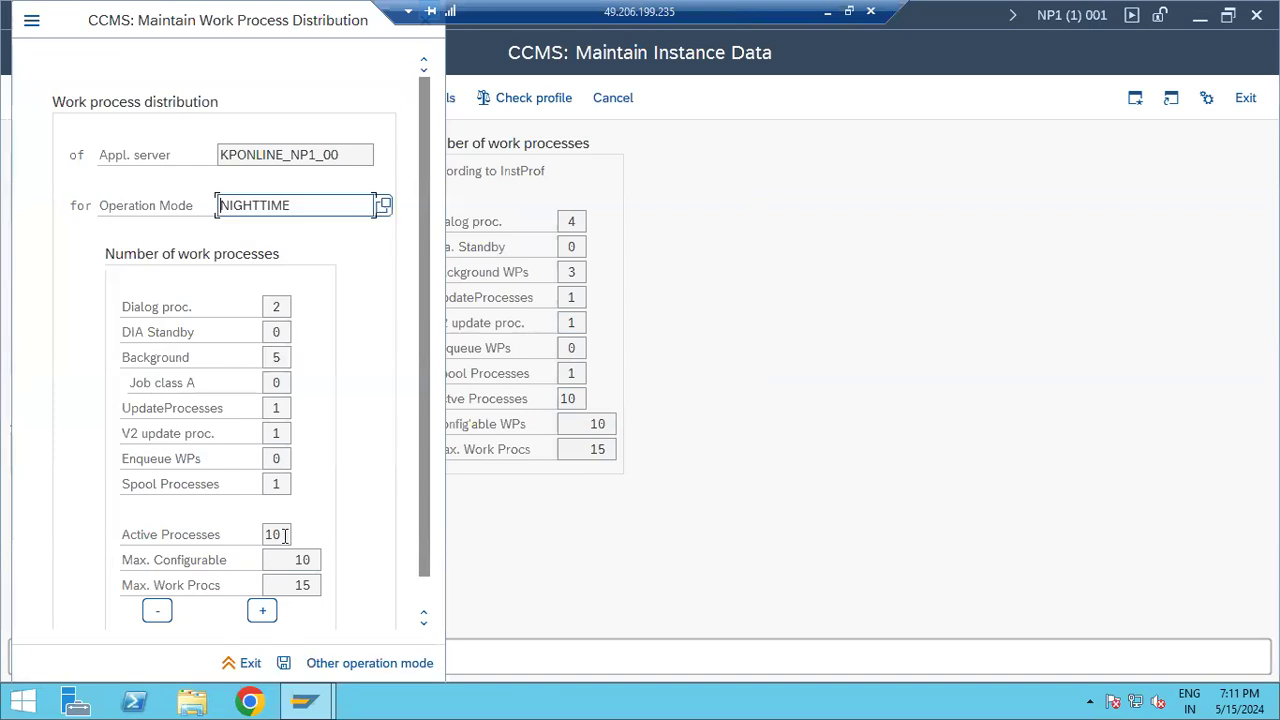
# Step: Save the NIGHTTIME distribution, assign it to other modes, and cut background processes to 2
pyautogui.click(283, 663)
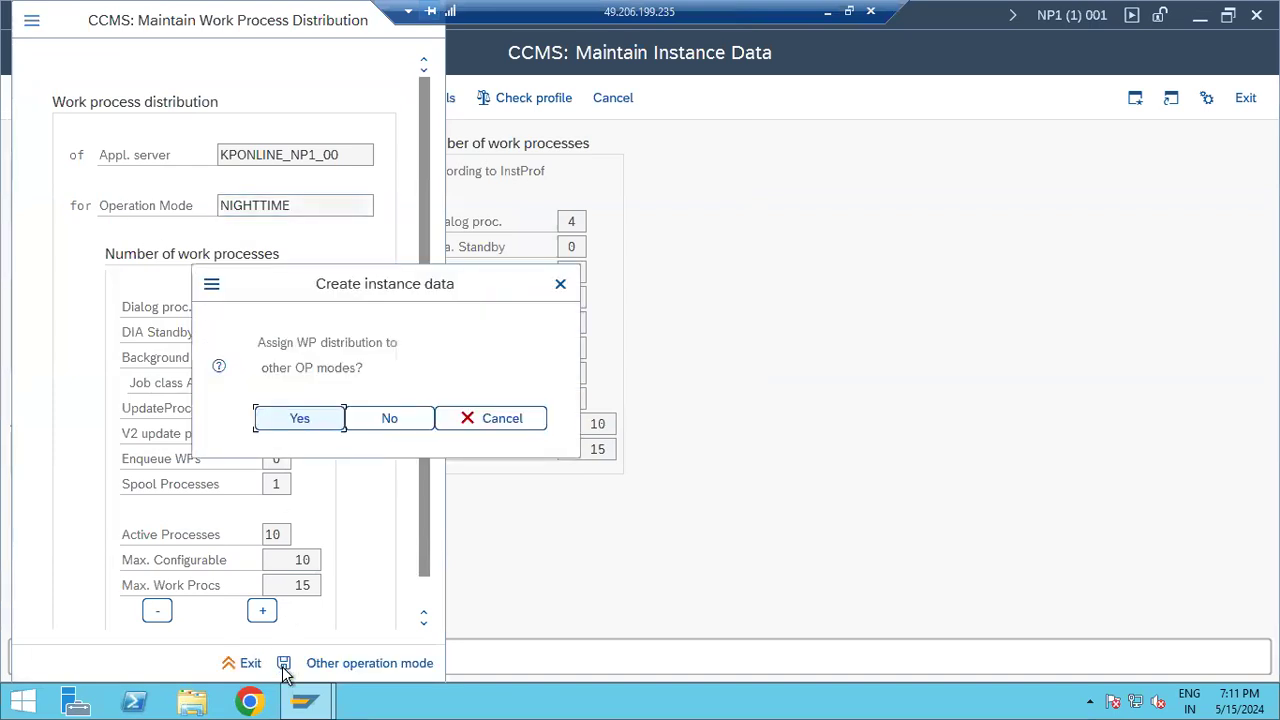
pyautogui.click(299, 418)
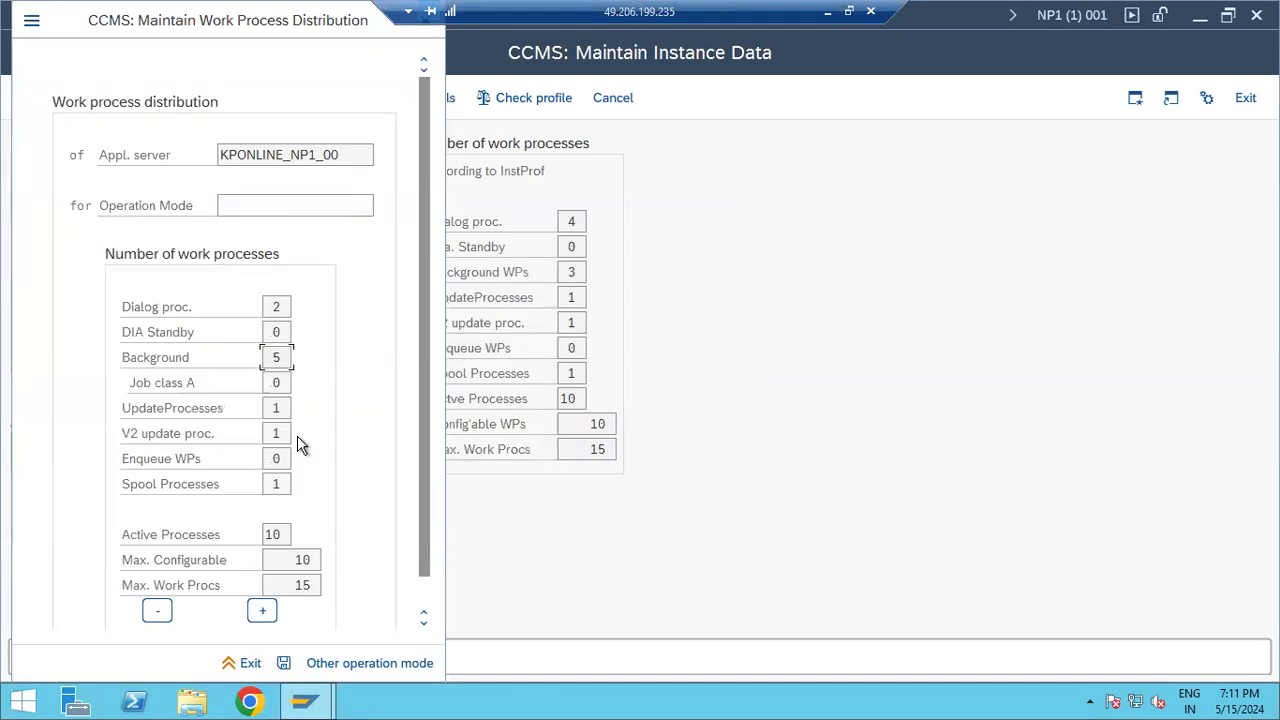
pyautogui.click(277, 304)
pyautogui.click(157, 610)
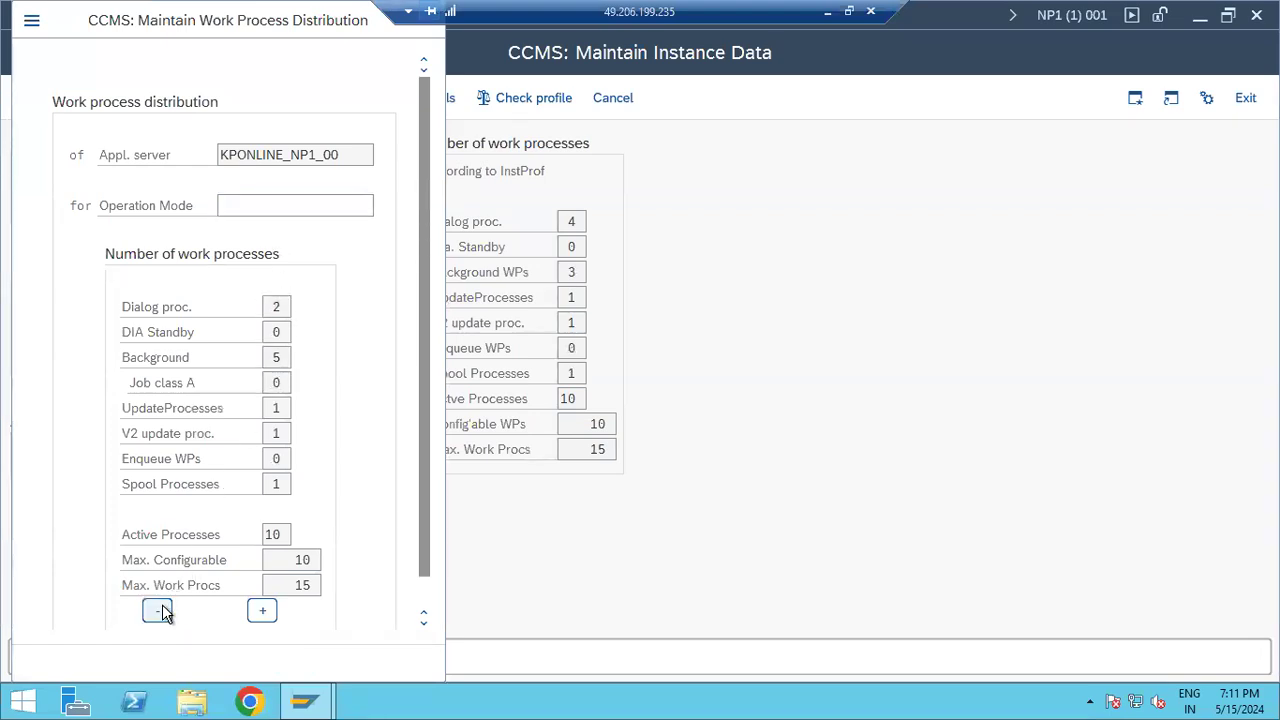
pyautogui.click(278, 357)
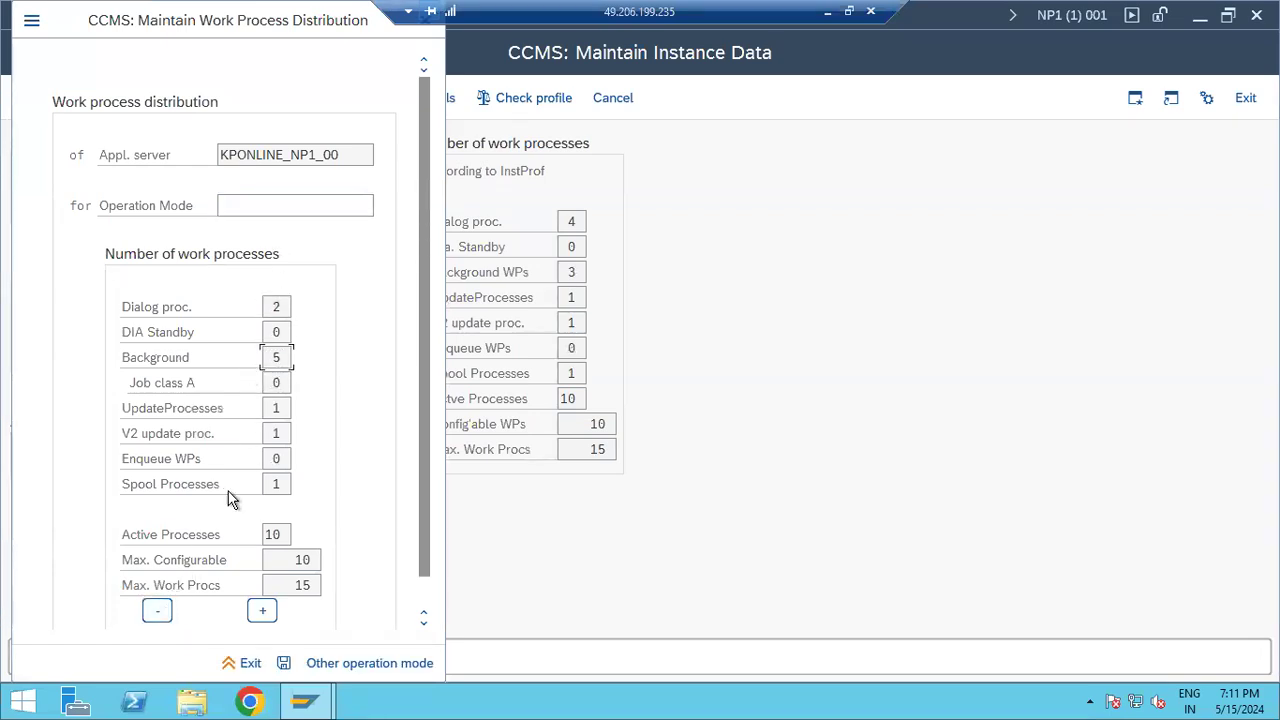
pyautogui.click(162, 609)
pyautogui.click(162, 609)
pyautogui.click(158, 610)
# Step: Raise dialog processes to 5 and try saving the 5/2 distribution, dismissing the missing-mode message
pyautogui.click(263, 611)
pyautogui.click(263, 611)
pyautogui.click(263, 612)
pyautogui.click(283, 665)
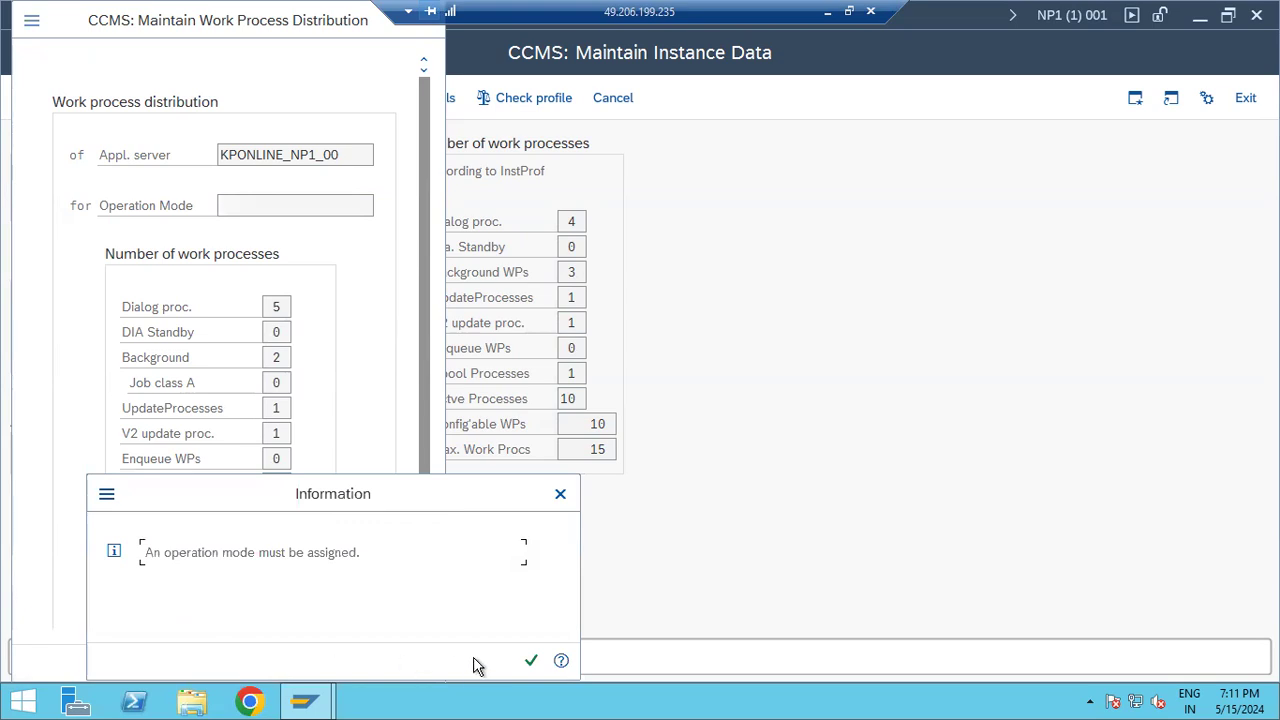
pyautogui.click(530, 661)
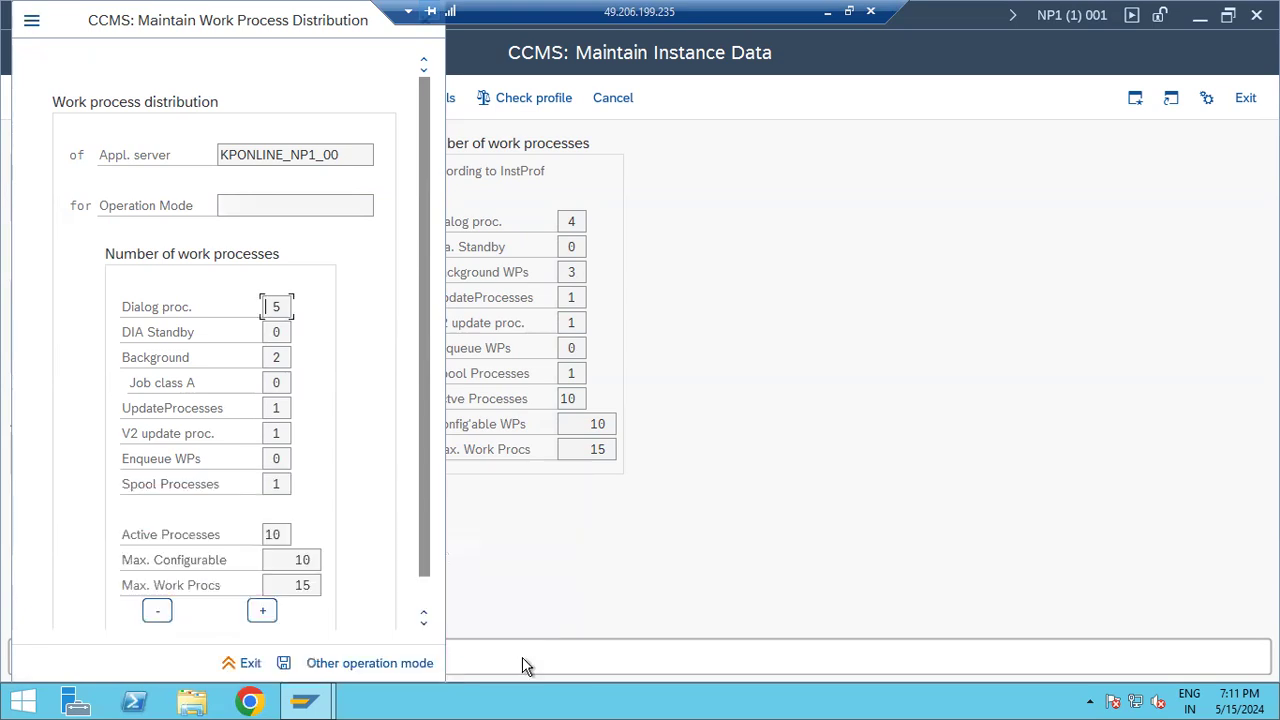
# Step: Leave the distribution editor, agreeing to save, and close the work process distribution window
pyautogui.click(252, 662)
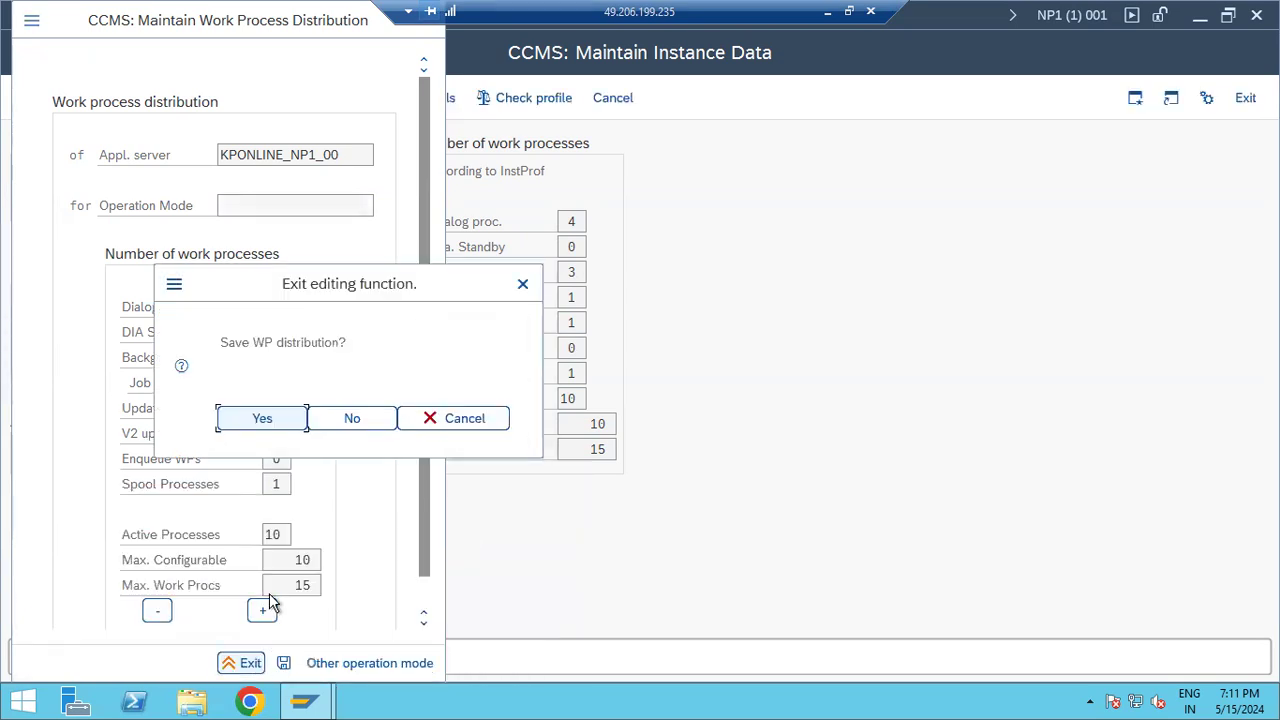
pyautogui.click(283, 420)
pyautogui.click(532, 663)
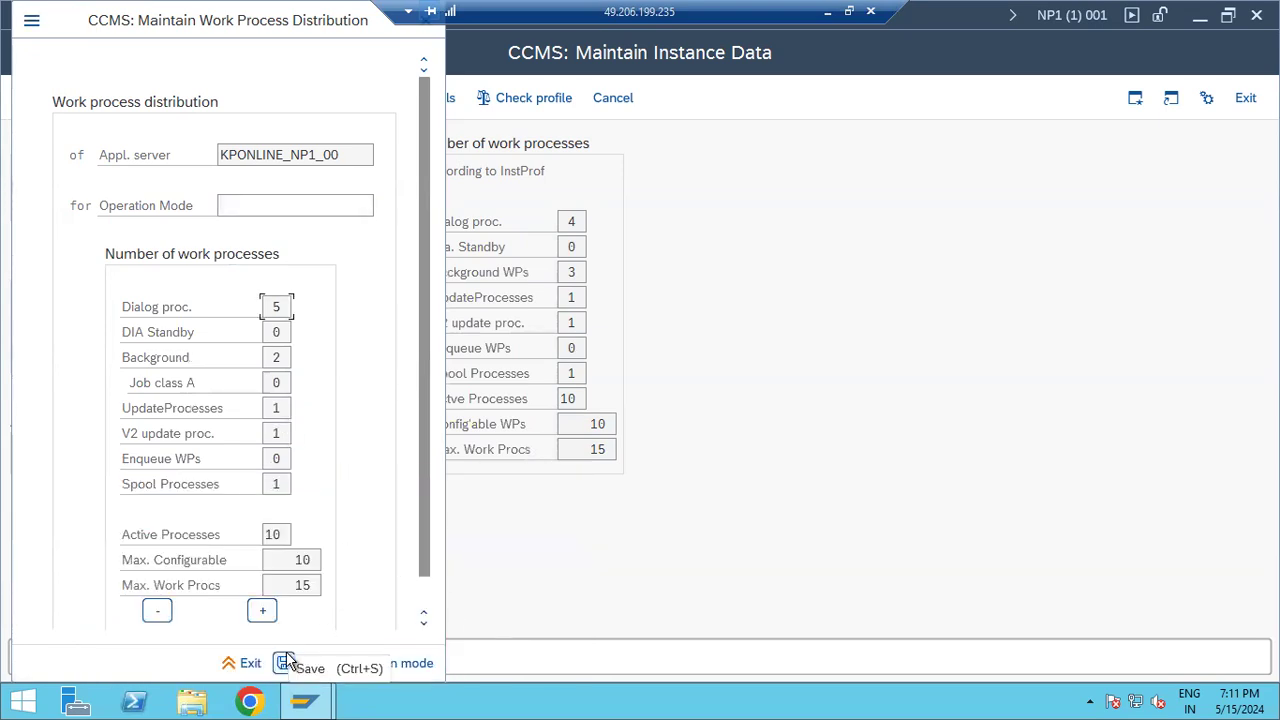
pyautogui.moveTo(325, 20); pyautogui.dragTo(348, 112)
pyautogui.click(449, 113)
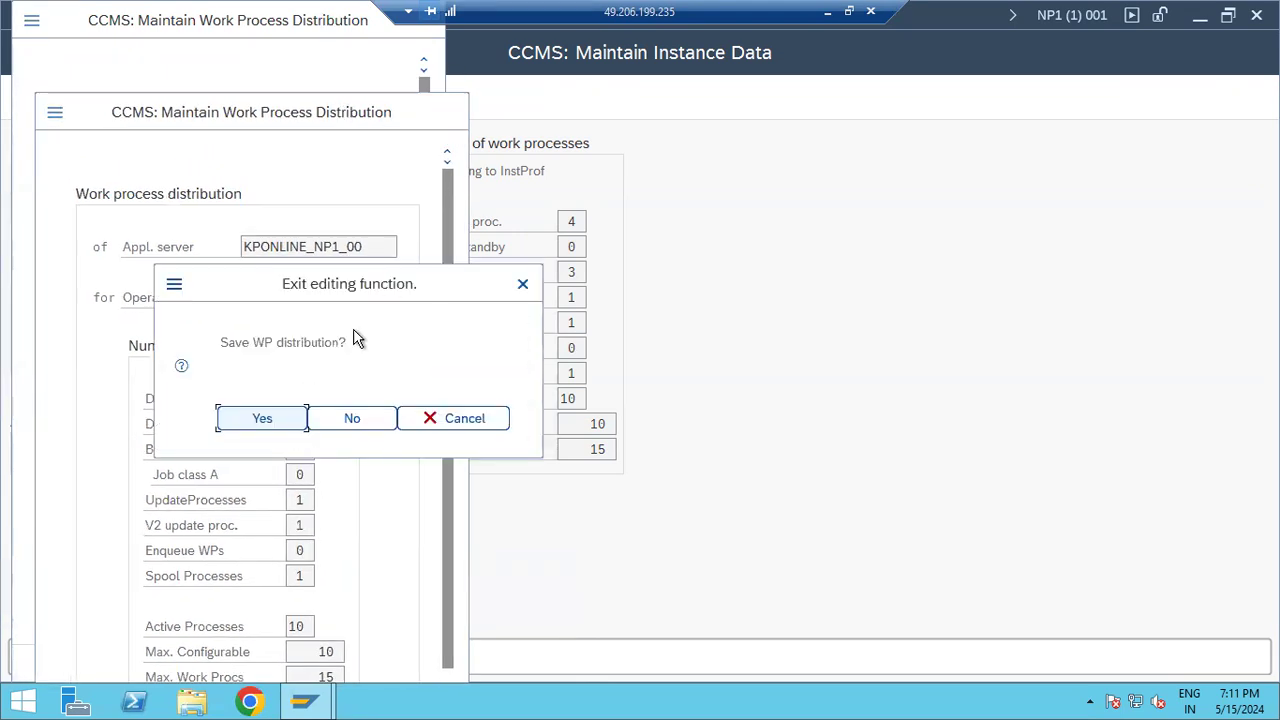
# Step: Confirm saving on exit, then discard the unassigned changes and return to the RZ04 overview
pyautogui.click(330, 420)
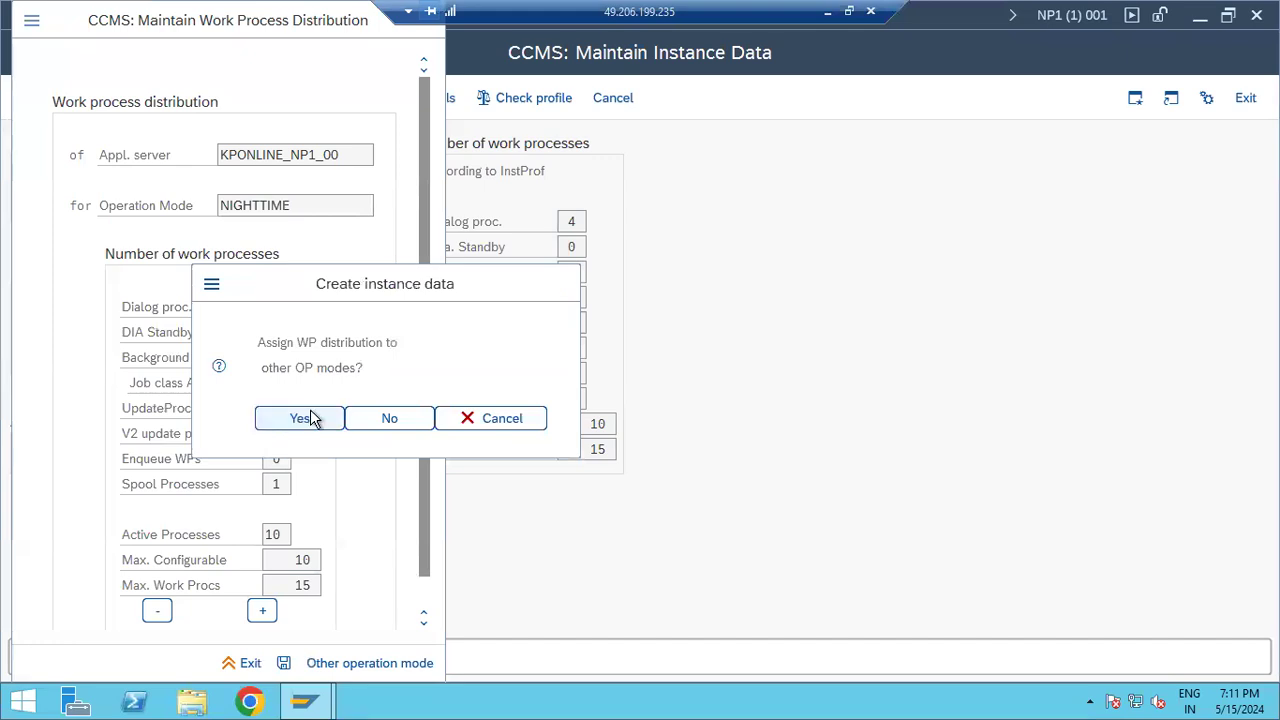
pyautogui.click(310, 418)
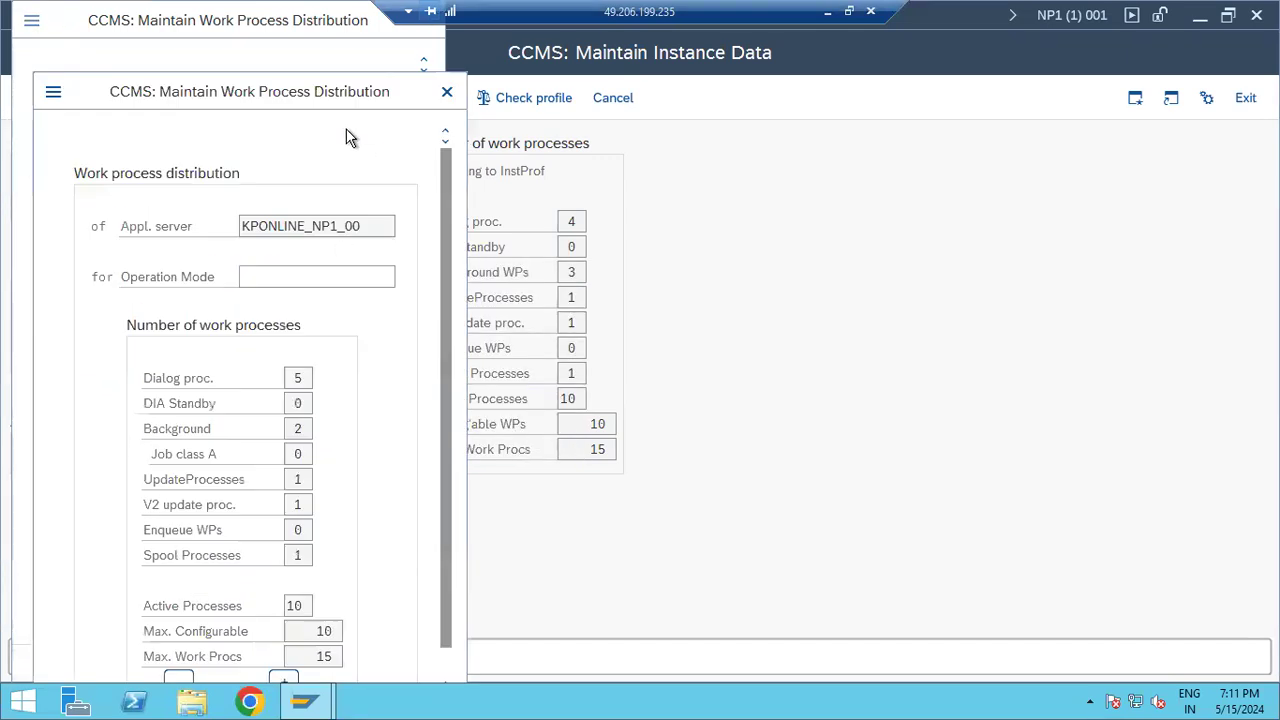
pyautogui.click(466, 143)
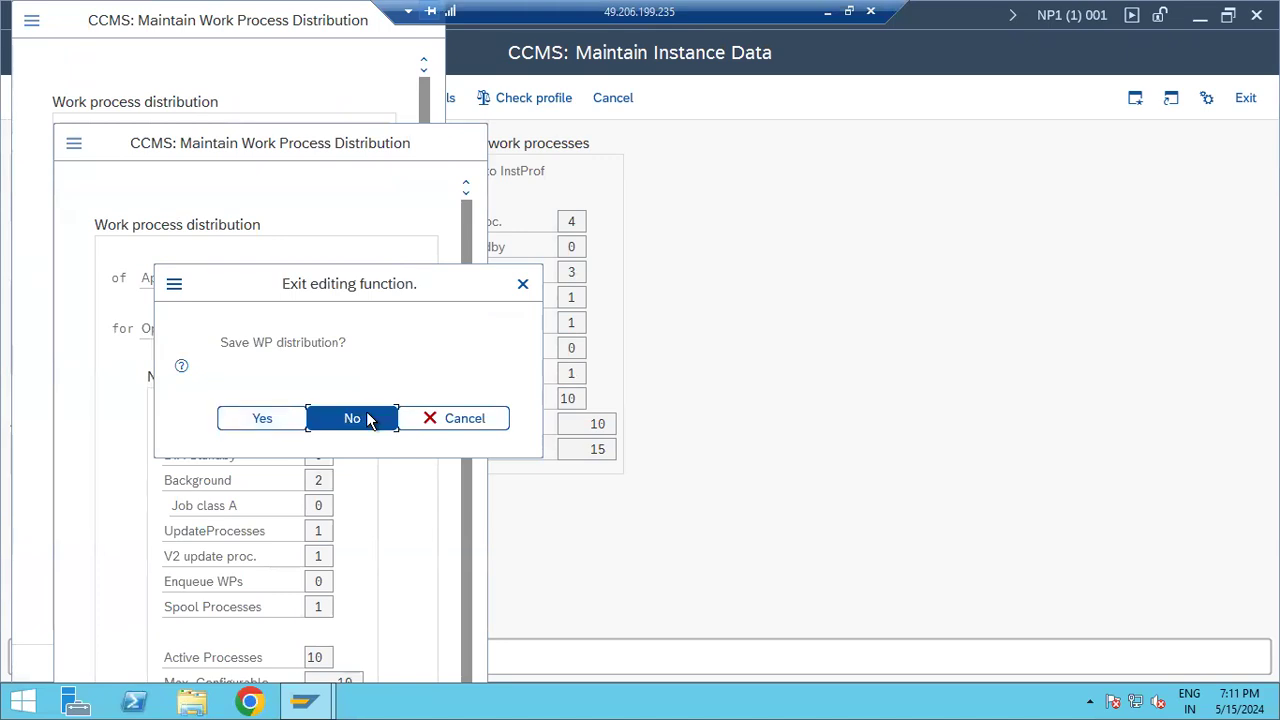
pyautogui.click(367, 419)
pyautogui.click(367, 419)
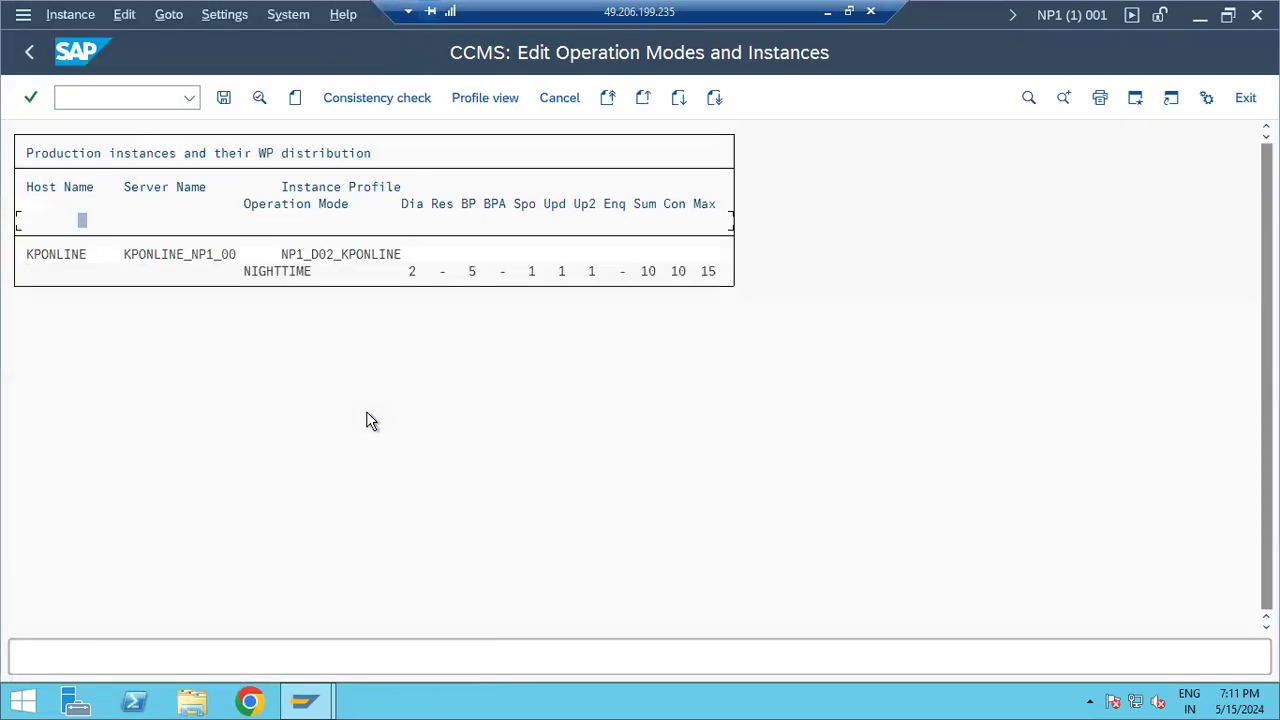
# Step: Open instance data for the NIGHTTIME entry and select profile NP1_D02_KPONLINE
pyautogui.click(280, 271)
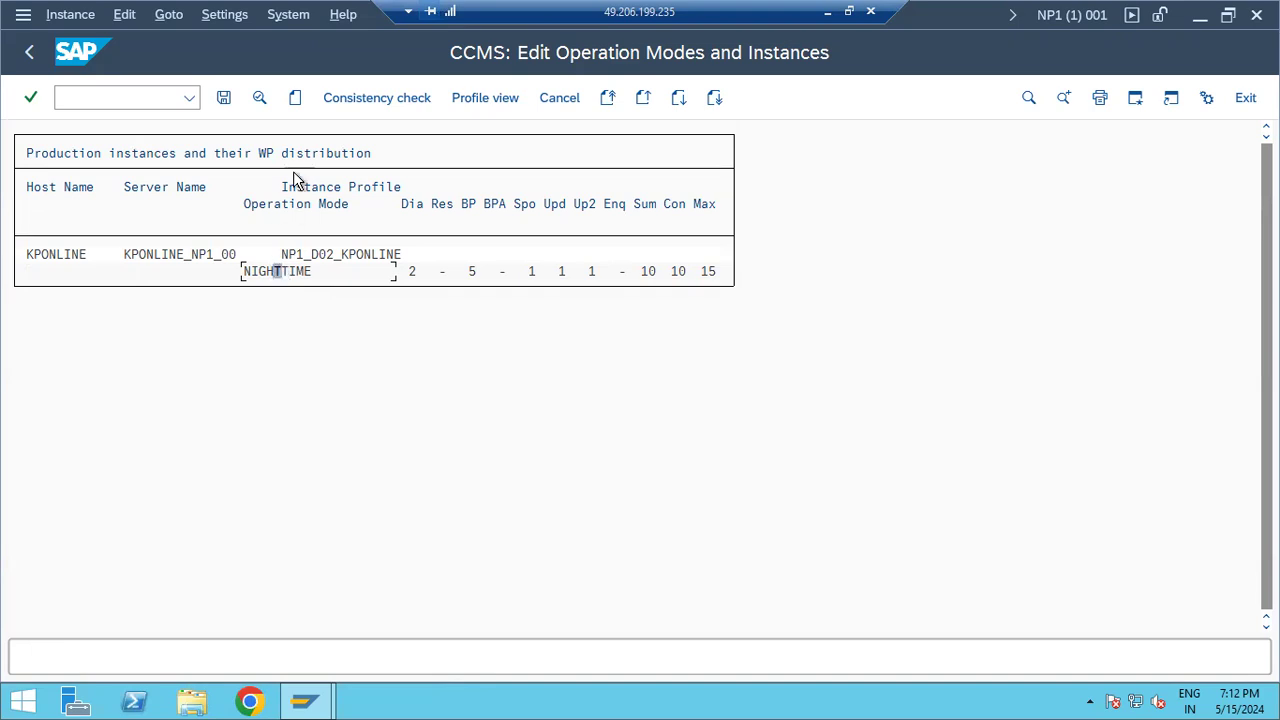
pyautogui.click(295, 98)
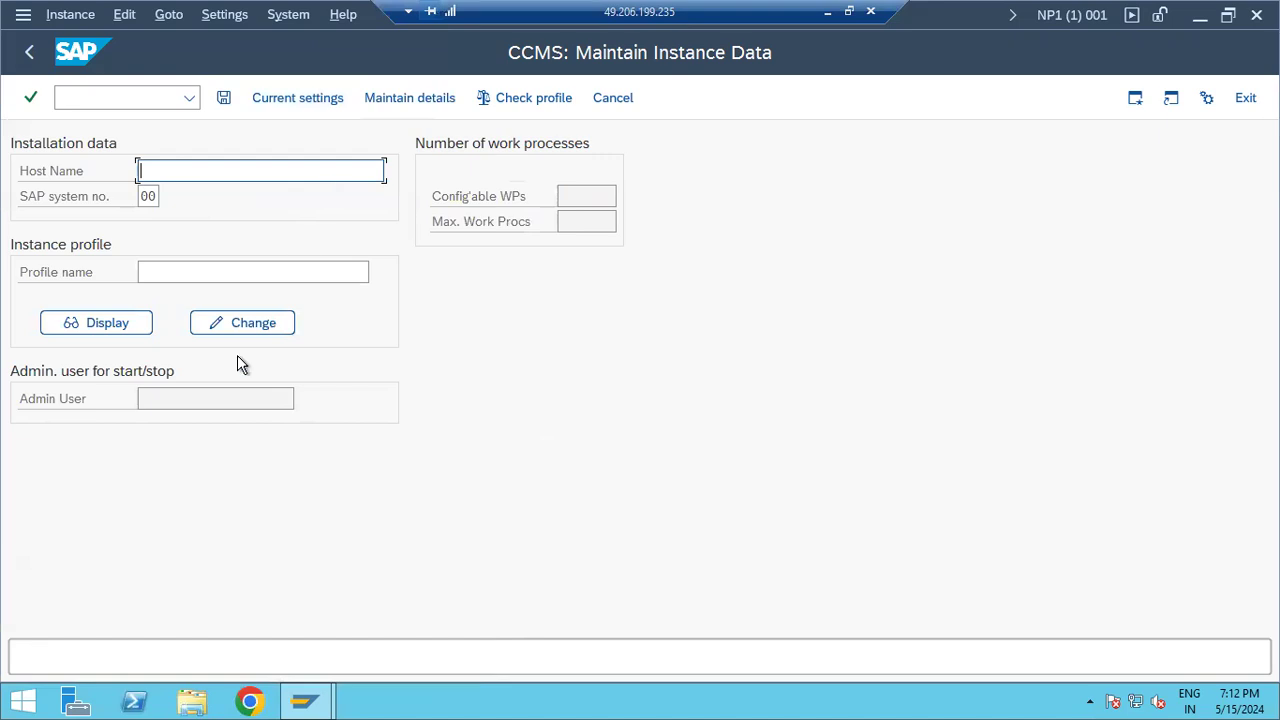
pyautogui.click(263, 273)
pyautogui.click(381, 272)
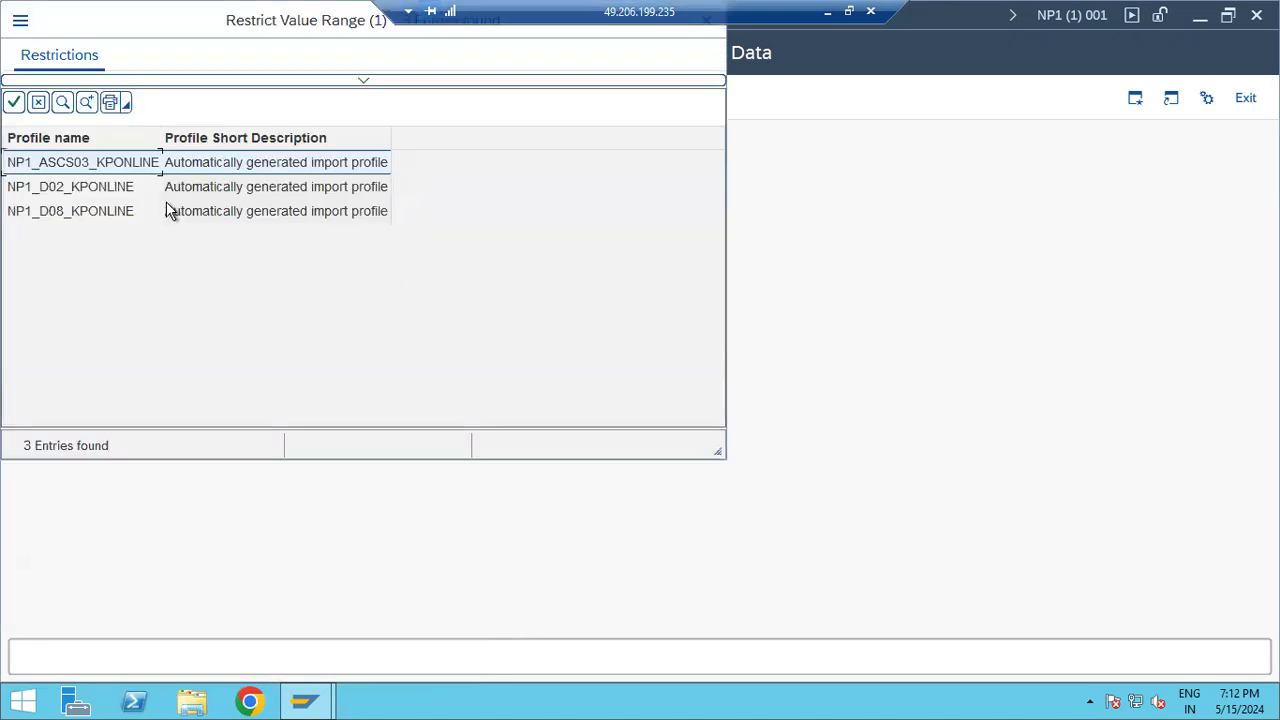
pyautogui.doubleClick(115, 190)
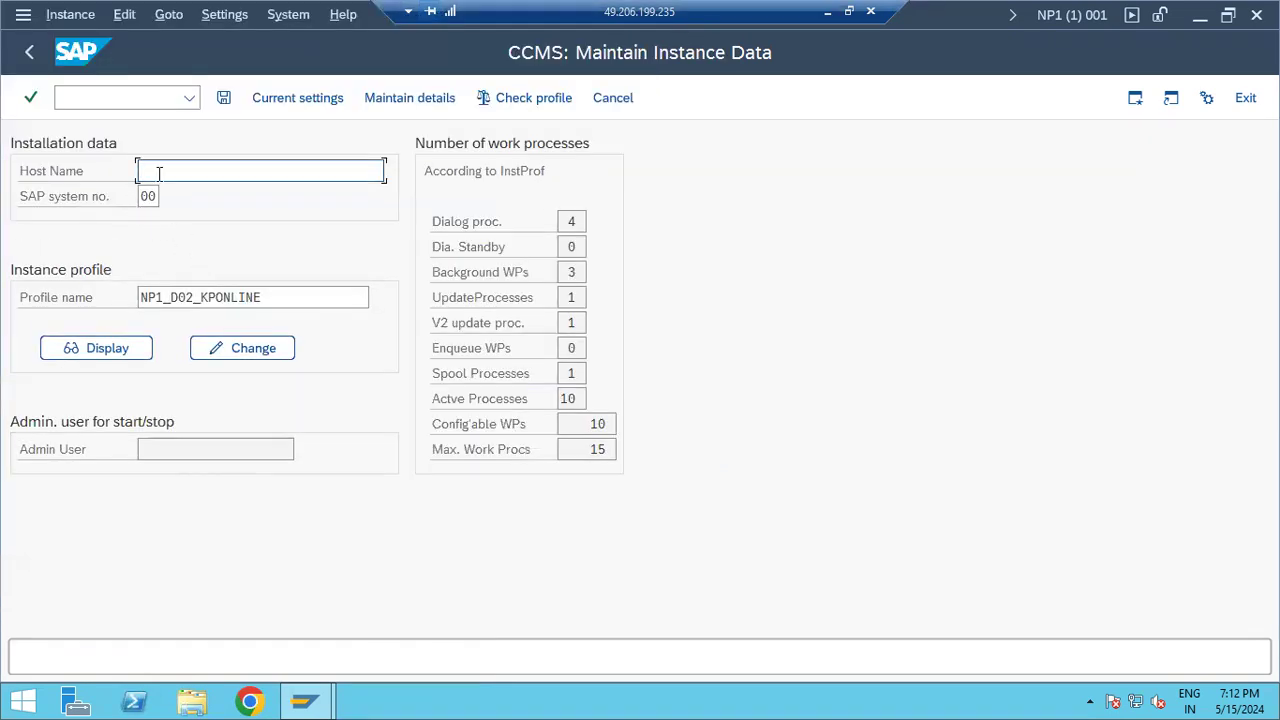
# Step: Copy KPONLINE from the profile name into the empty host name field
pyautogui.click(203, 297)
pyautogui.keyDown('shift'); pyautogui.click(306, 305); pyautogui.keyUp('shift')
pyautogui.hotkey('ctrl', 'c')
pyautogui.click(197, 169)
pyautogui.hotkey('ctrl', 'v')
# Step: Try saving the instance data twice, acknowledging the server-not-responding and duplicate-name messages
pyautogui.click(224, 100)
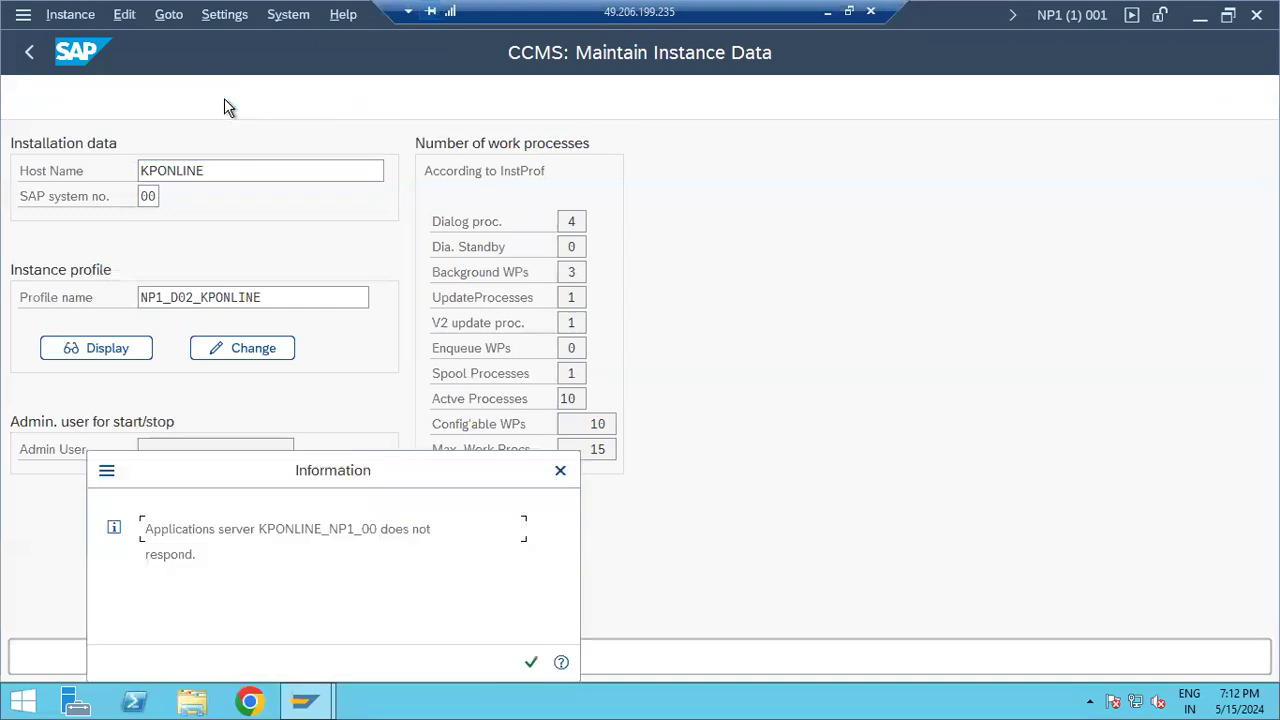
pyautogui.click(530, 663)
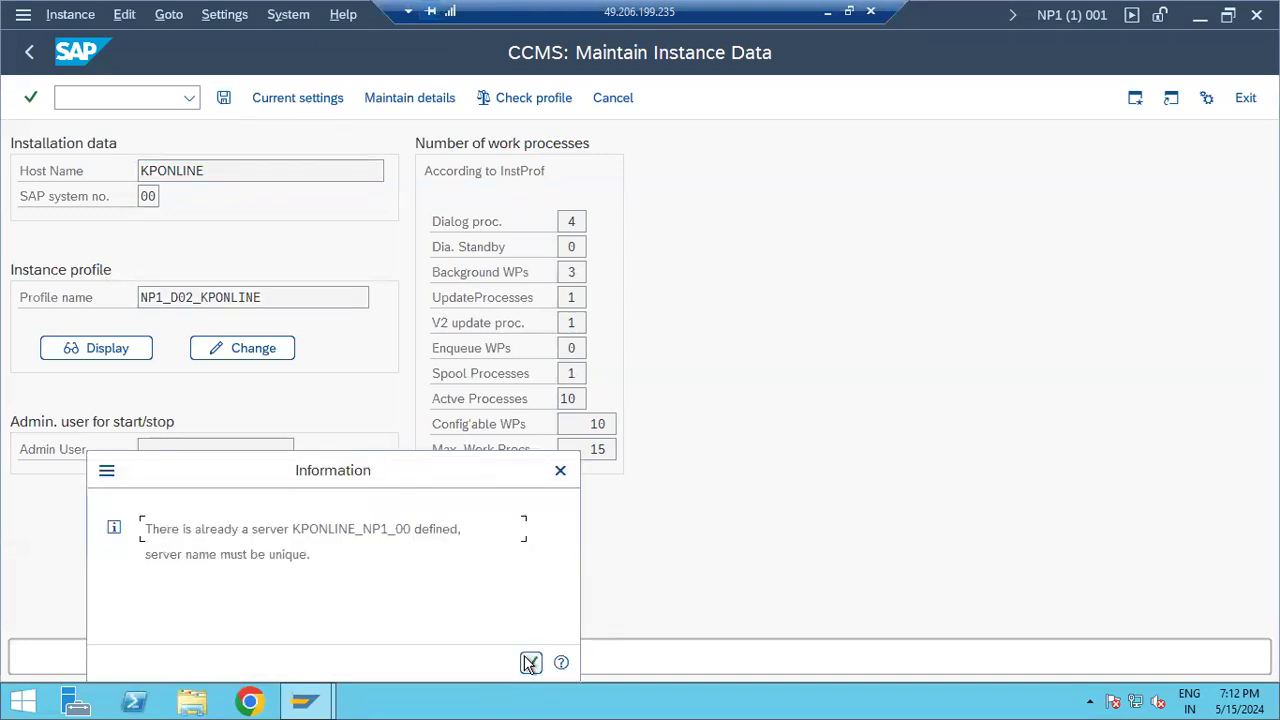
pyautogui.click(530, 663)
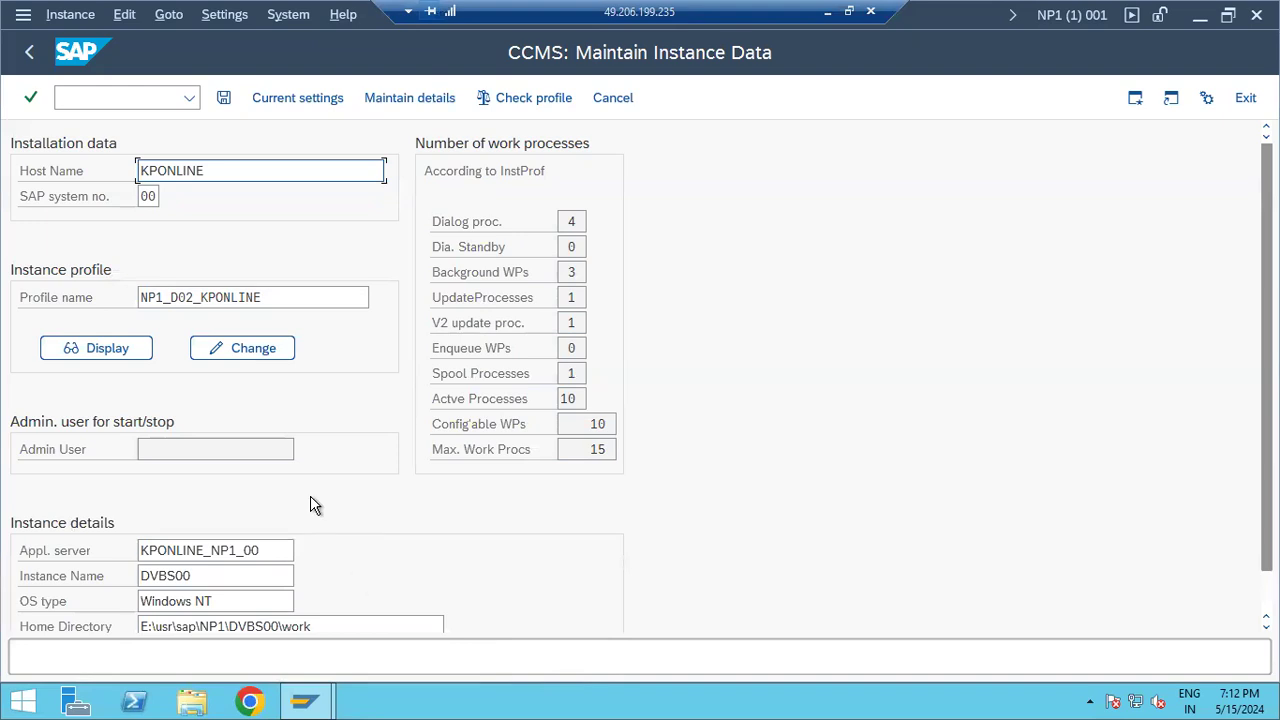
pyautogui.click(224, 97)
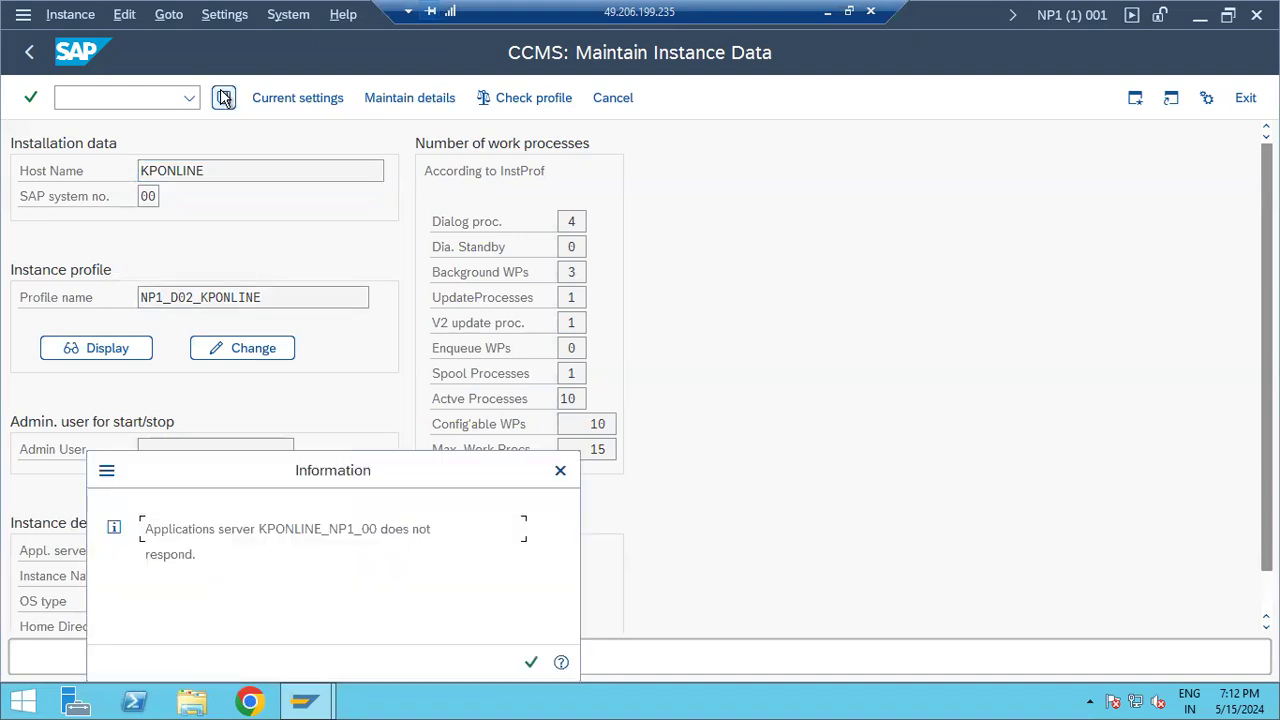
pyautogui.click(530, 663)
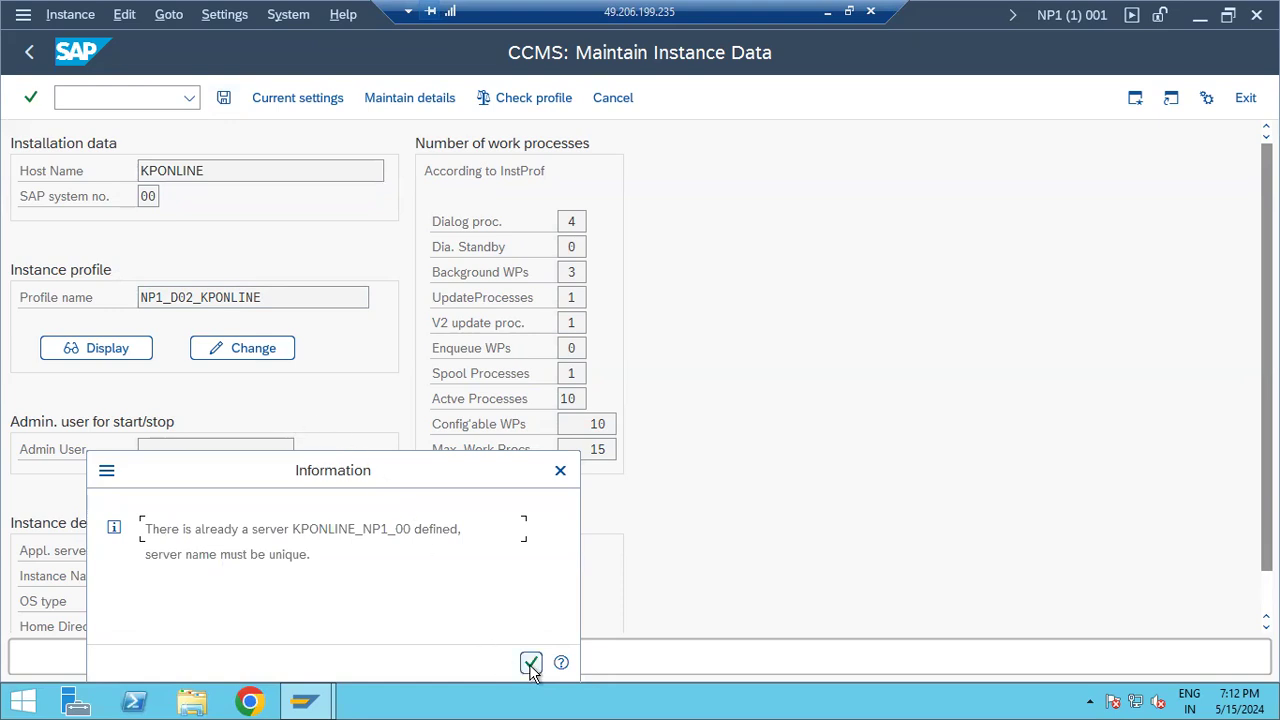
pyautogui.click(530, 663)
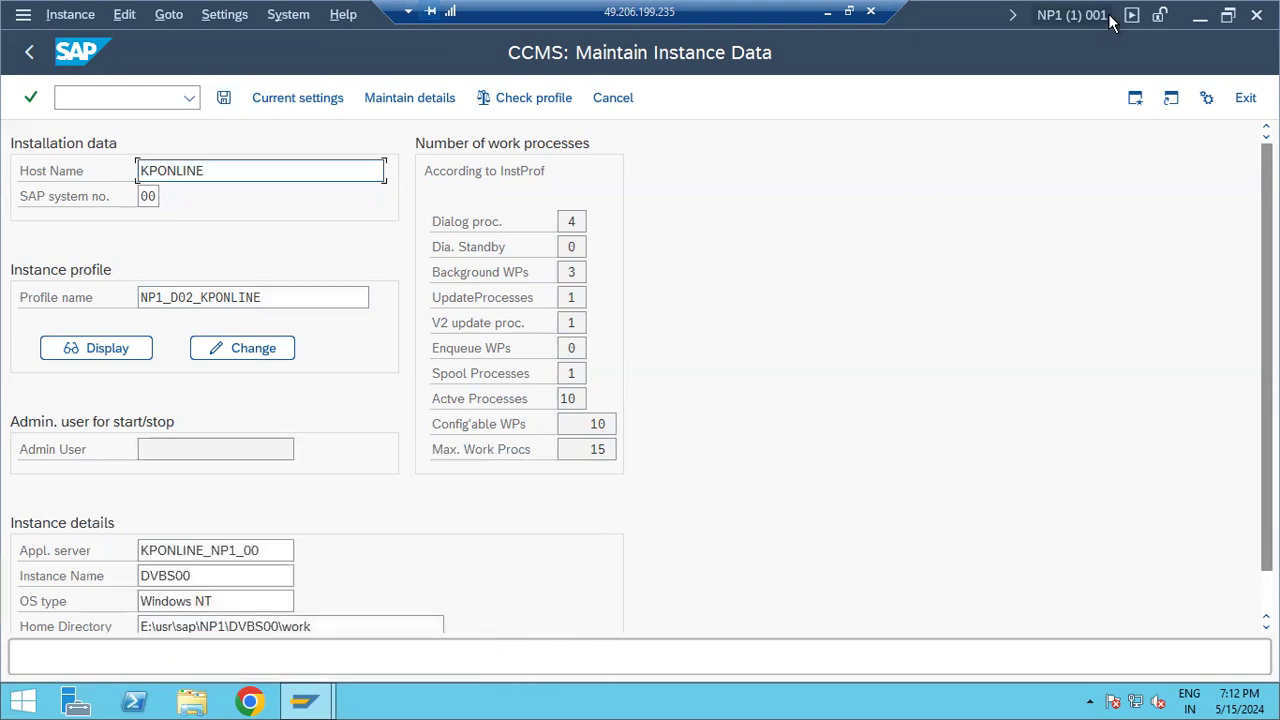
# Step: Change the SAP system number to 02, save, dismiss the warnings, then exit without saving
pyautogui.click(155, 297)
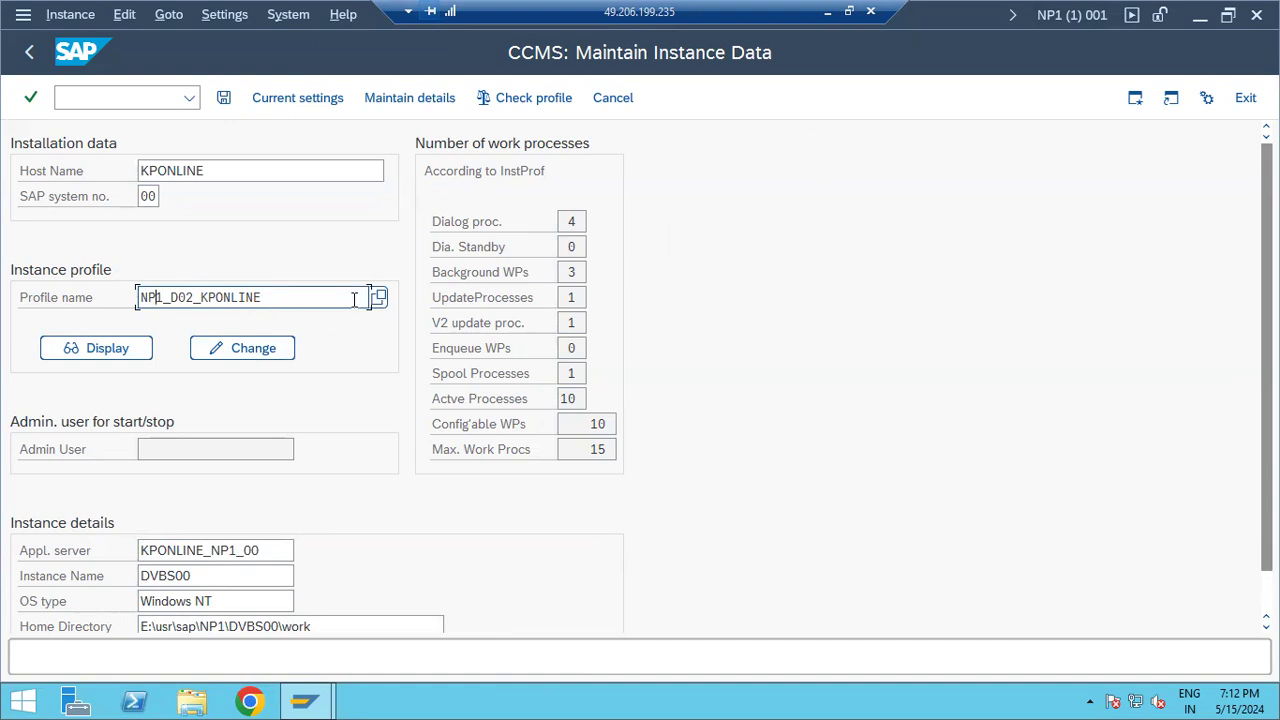
pyautogui.click(147, 196)
pyautogui.press('Delete')
pyautogui.write('2')
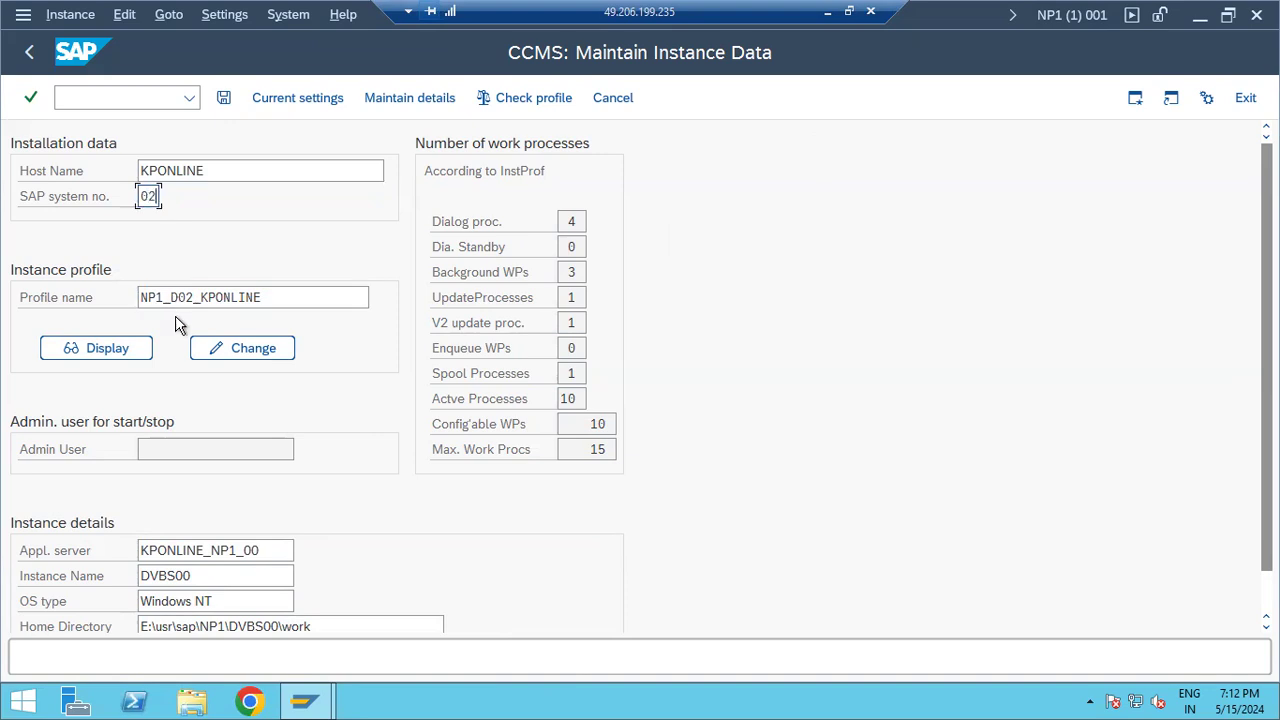
pyautogui.click(224, 97)
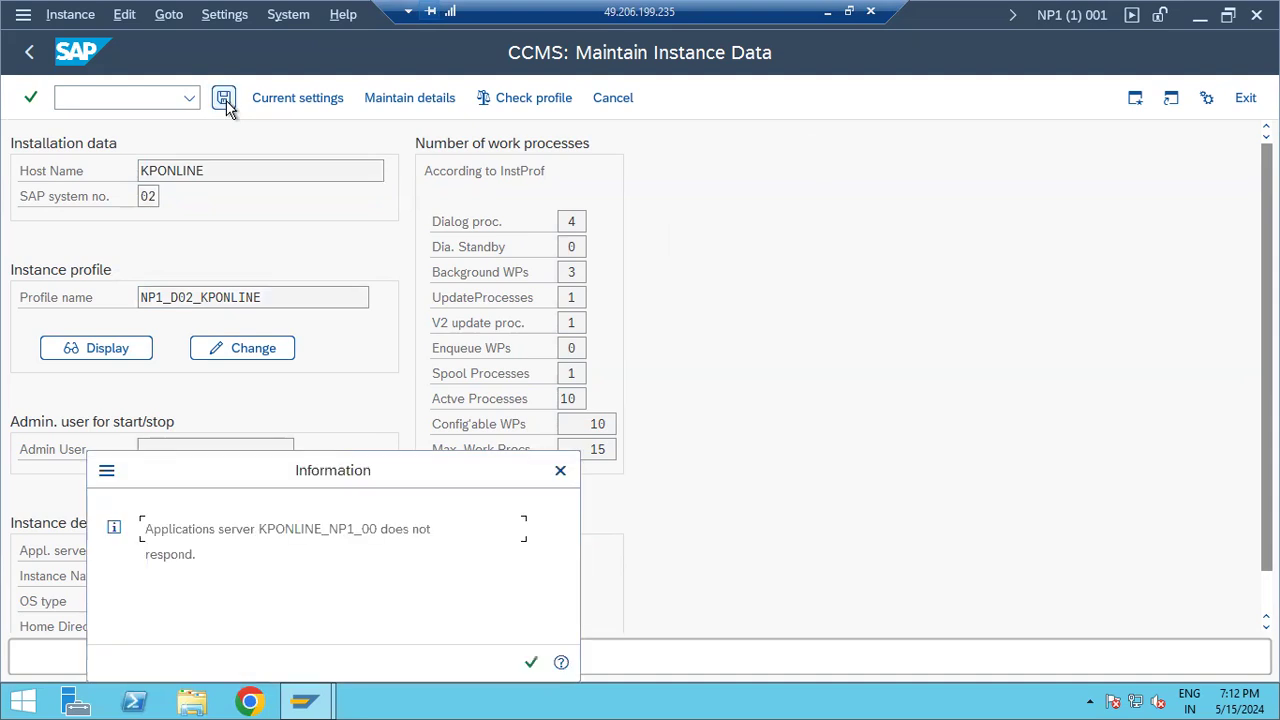
pyautogui.click(531, 662)
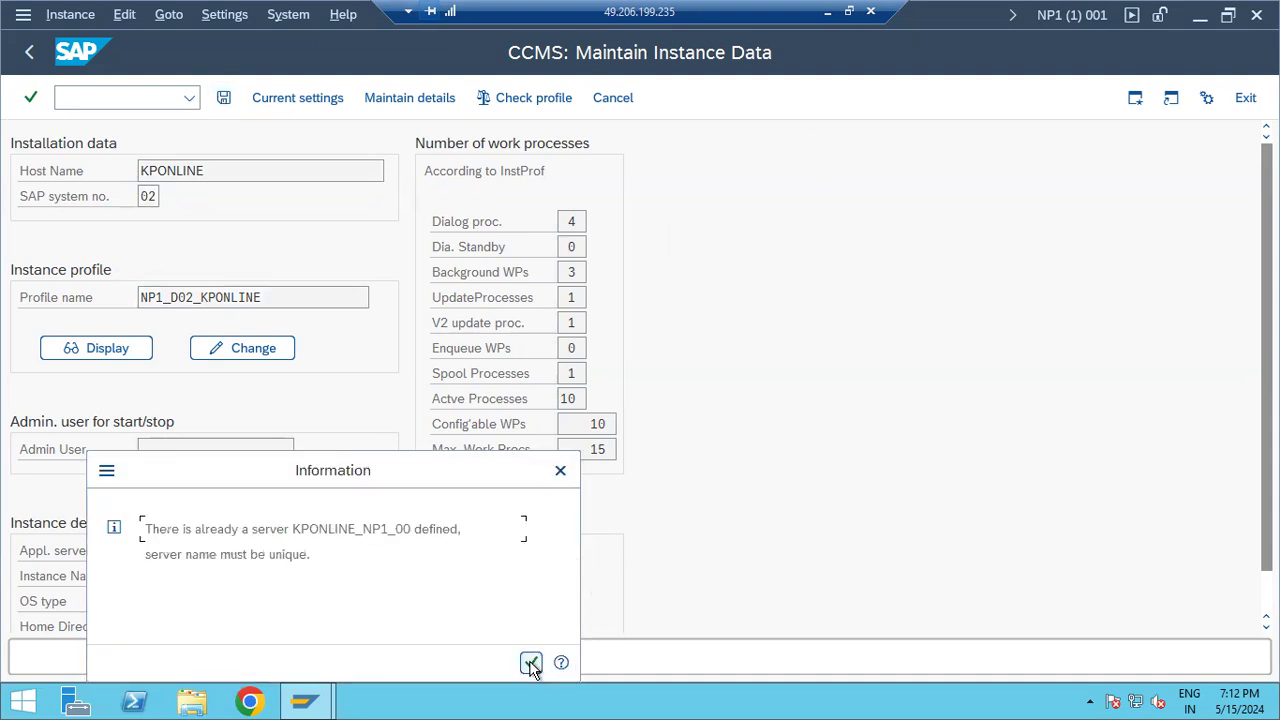
pyautogui.click(531, 664)
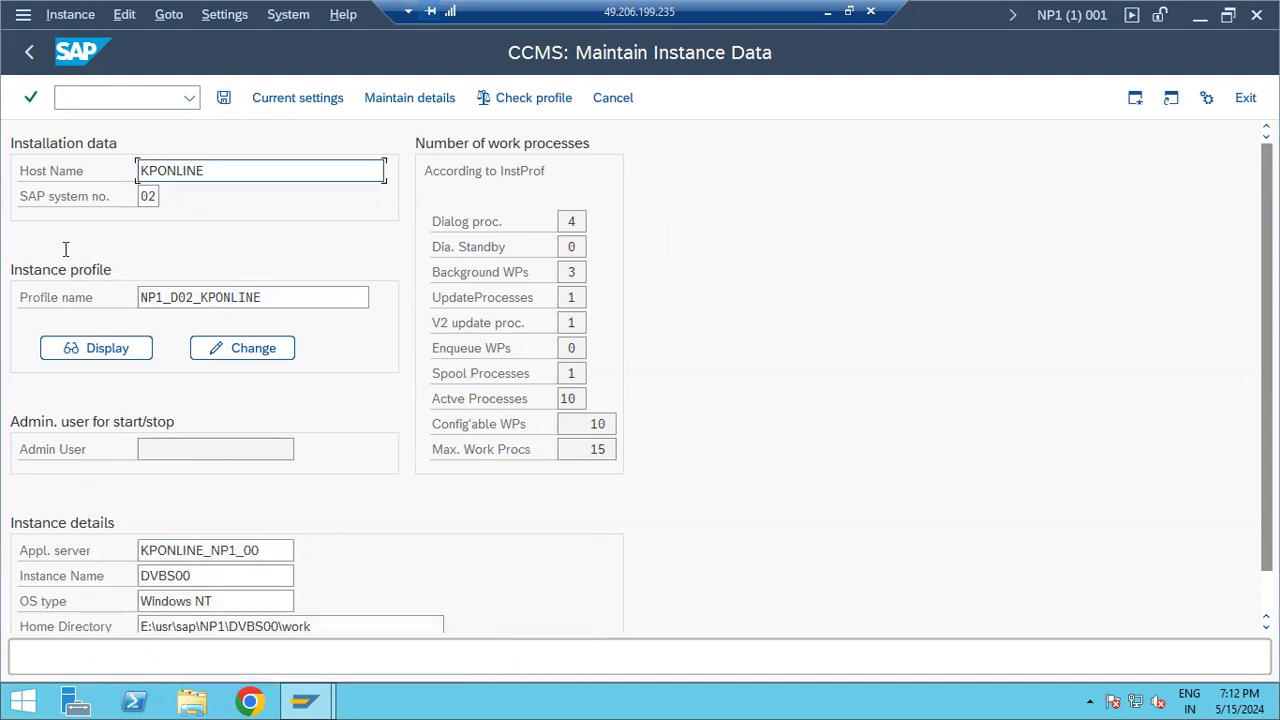
pyautogui.click(29, 52)
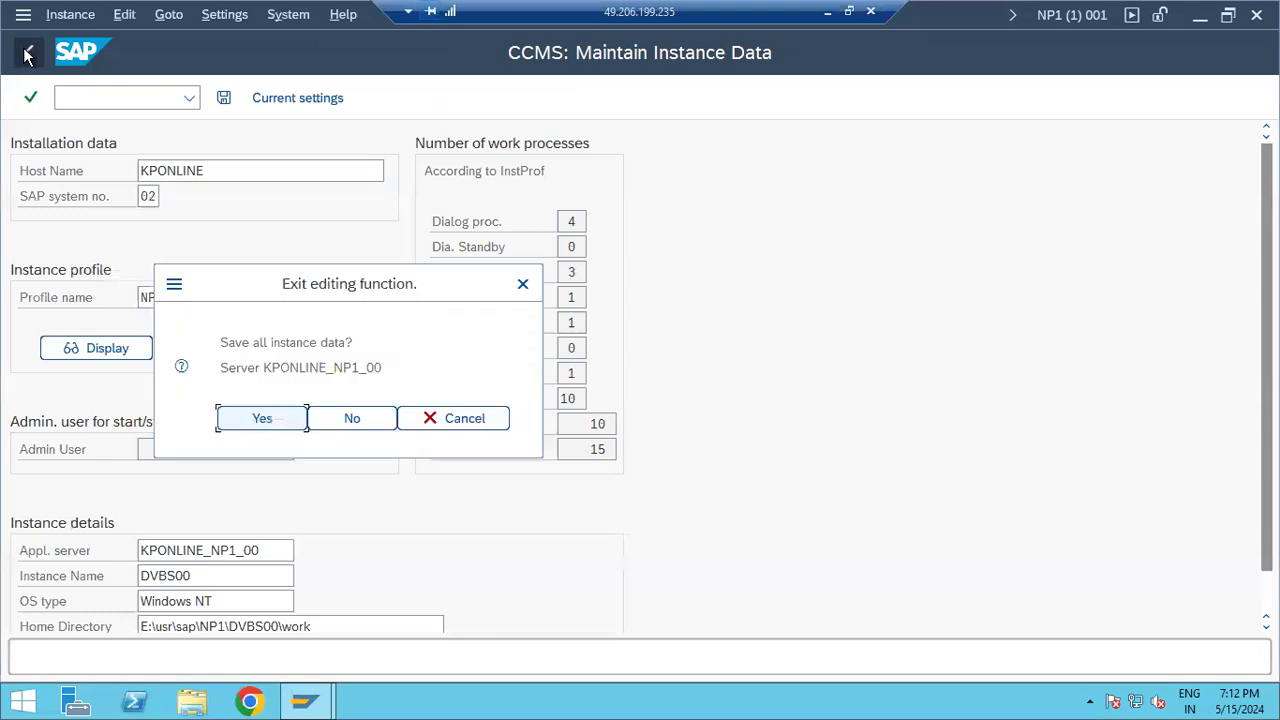
pyautogui.click(349, 415)
# Step: Delete the NIGHTTIME distribution entry via the Instance menu and confirm
pyautogui.hotkey('alt', 'g')
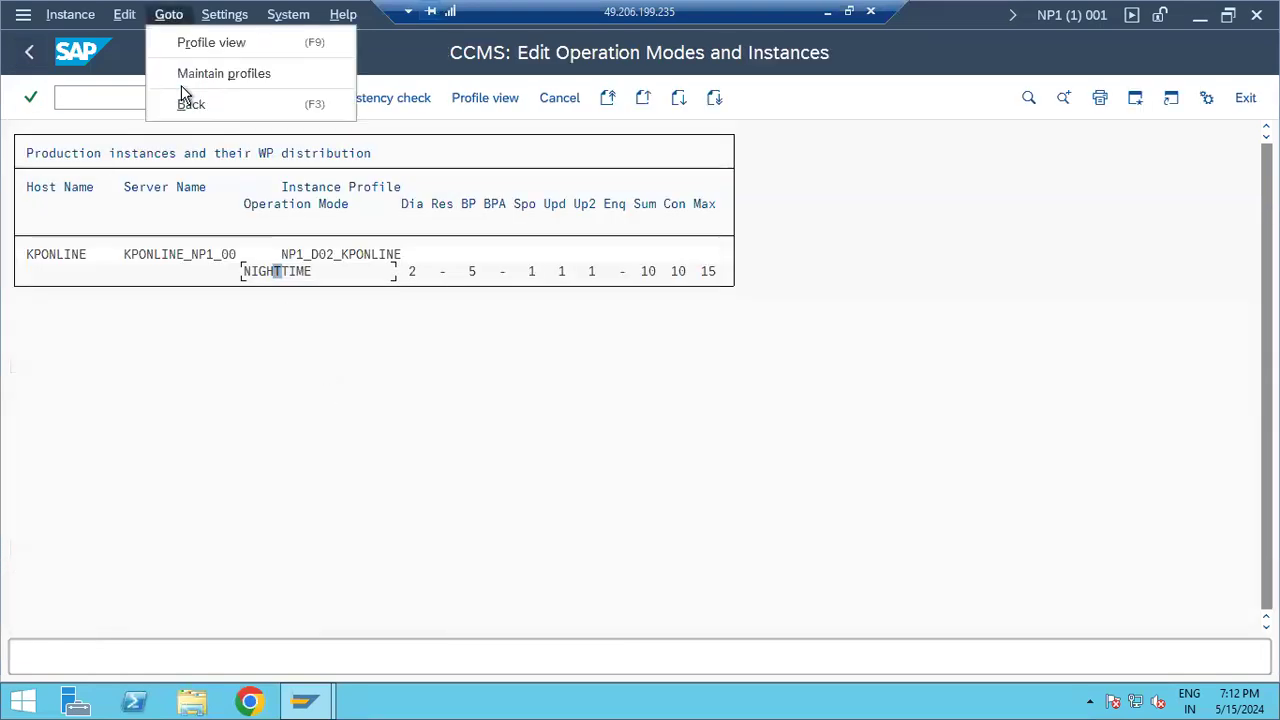
pyautogui.click(123, 20)
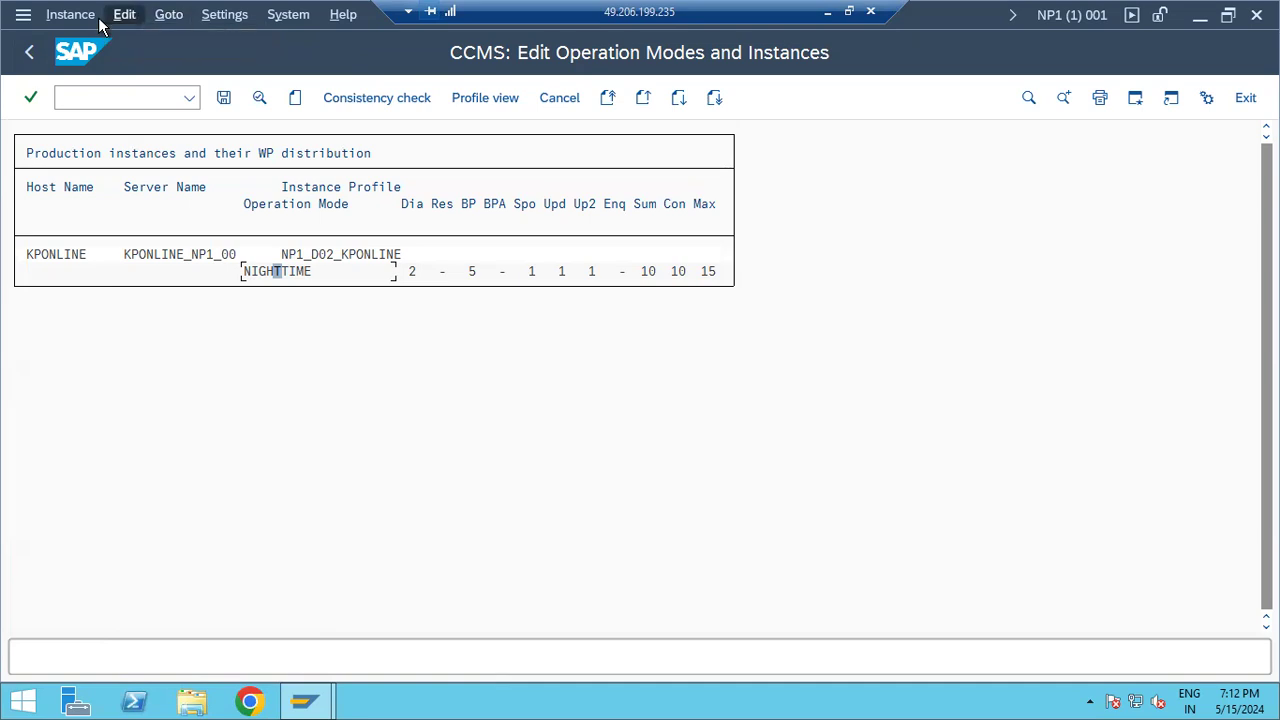
pyautogui.click(92, 18)
pyautogui.click(119, 130)
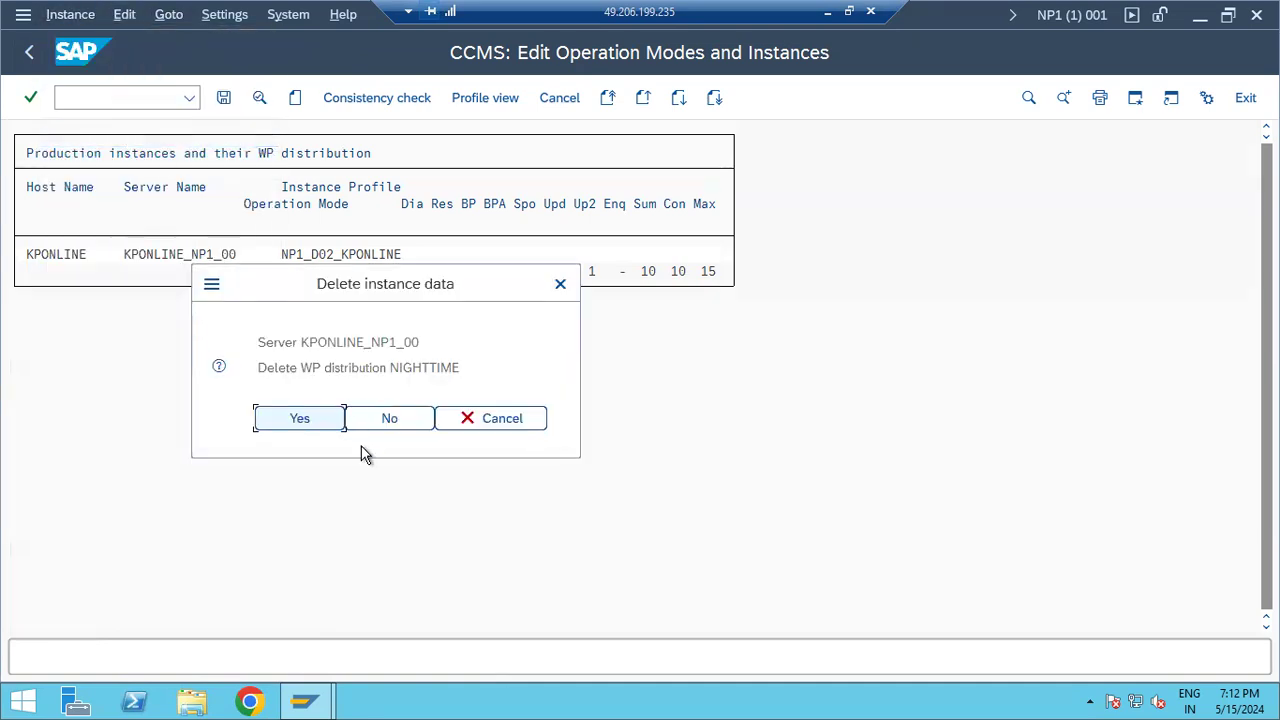
pyautogui.click(300, 420)
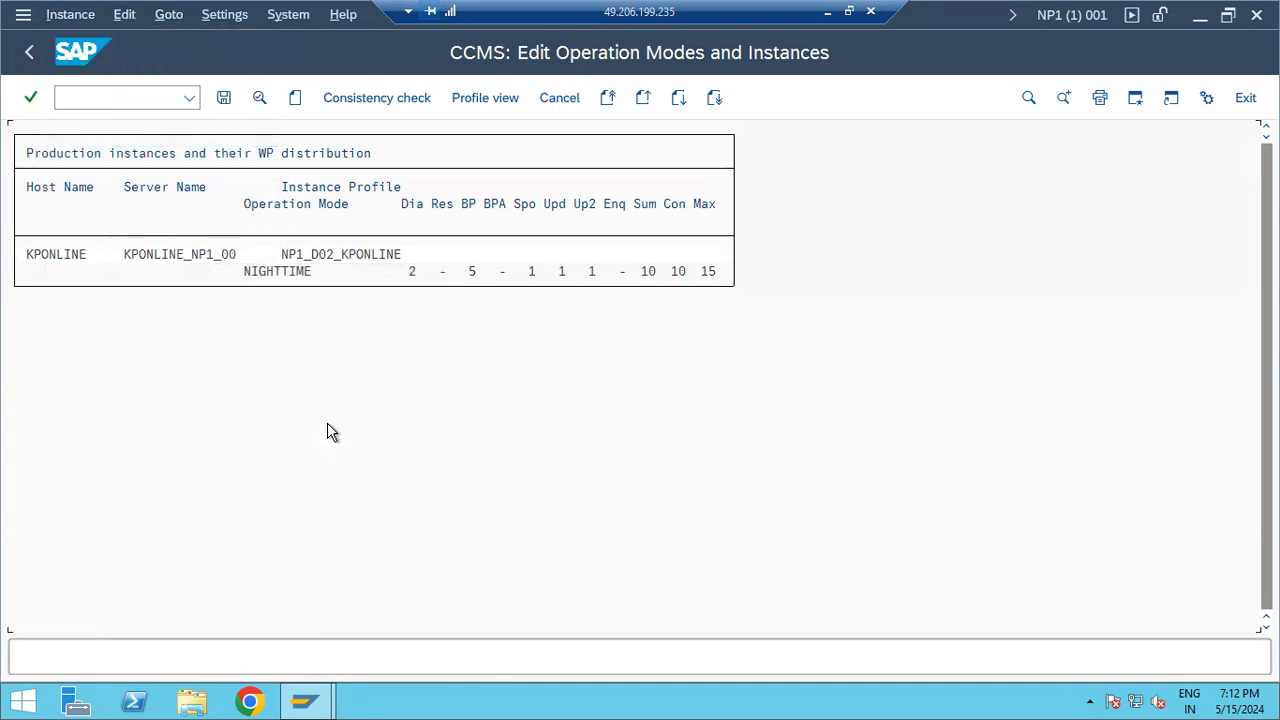
# Step: Leave the screen saving the instance data, then run /nrz10
pyautogui.click(29, 55)
pyautogui.click(250, 425)
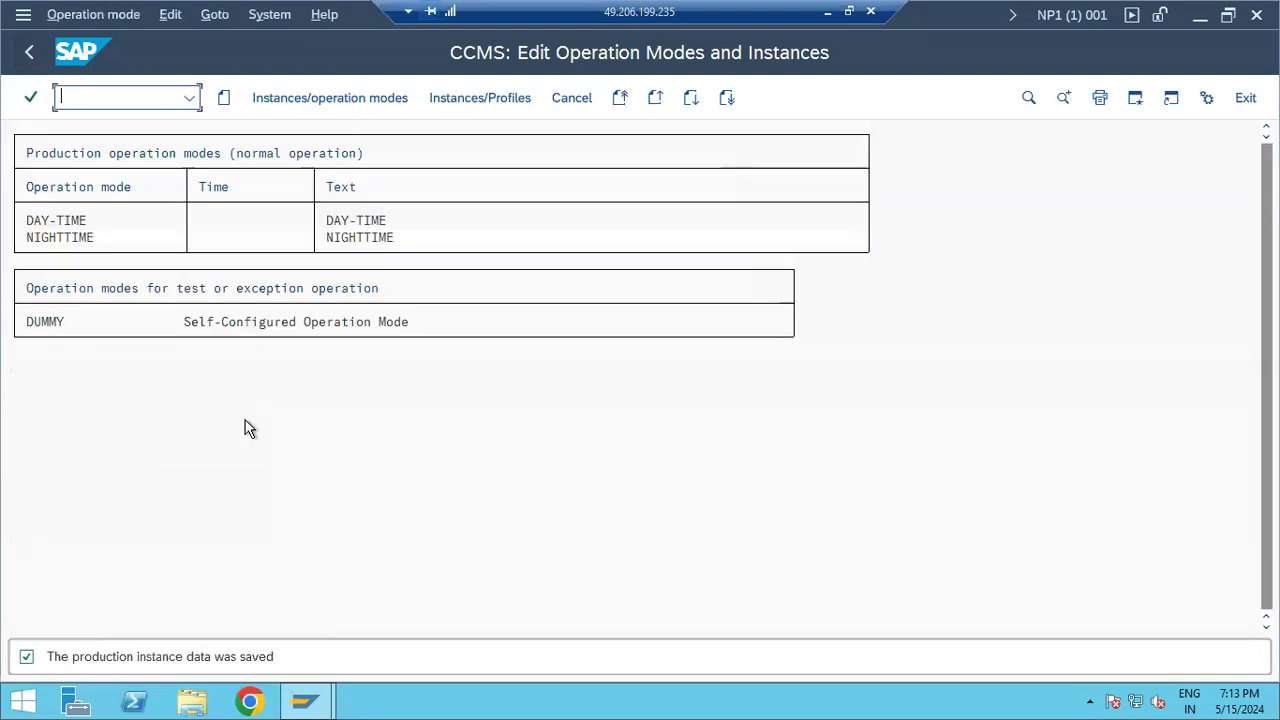
pyautogui.write('/nrz10')
pyautogui.press('Return')
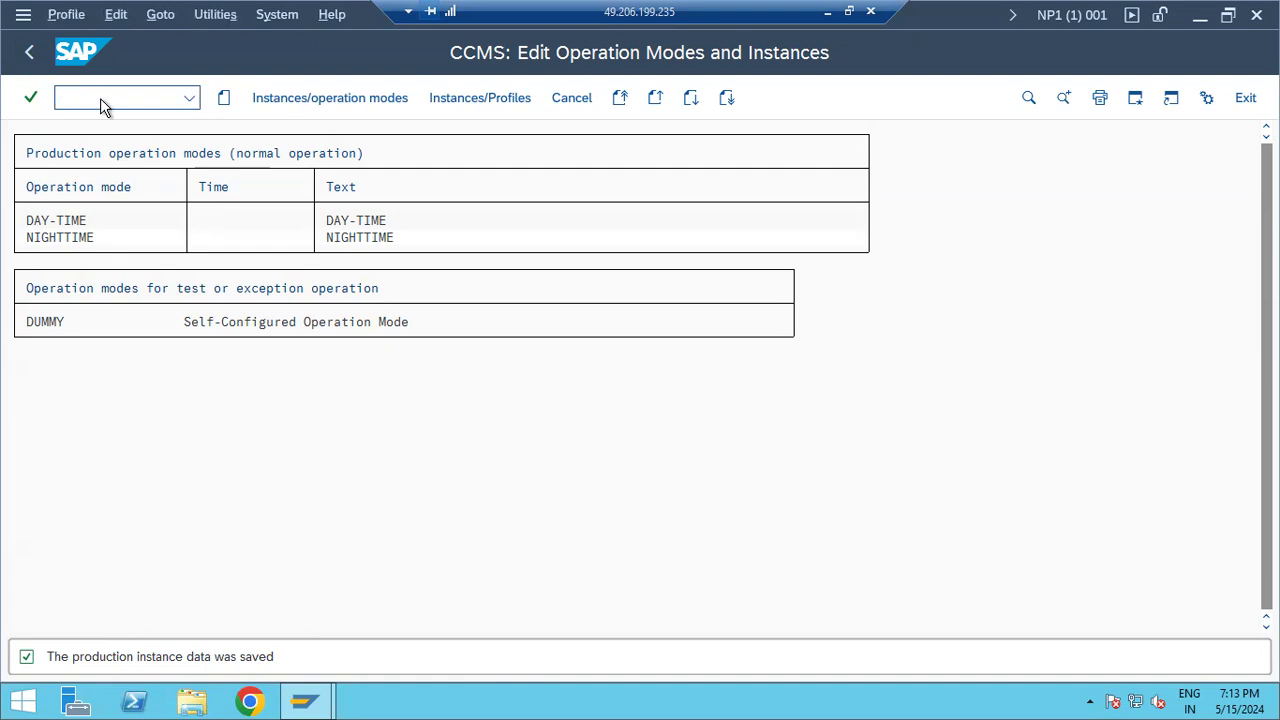
# Step: Import the profiles of all active servers via Utilities > Import profiles
pyautogui.click(152, 22)
pyautogui.press('Right')
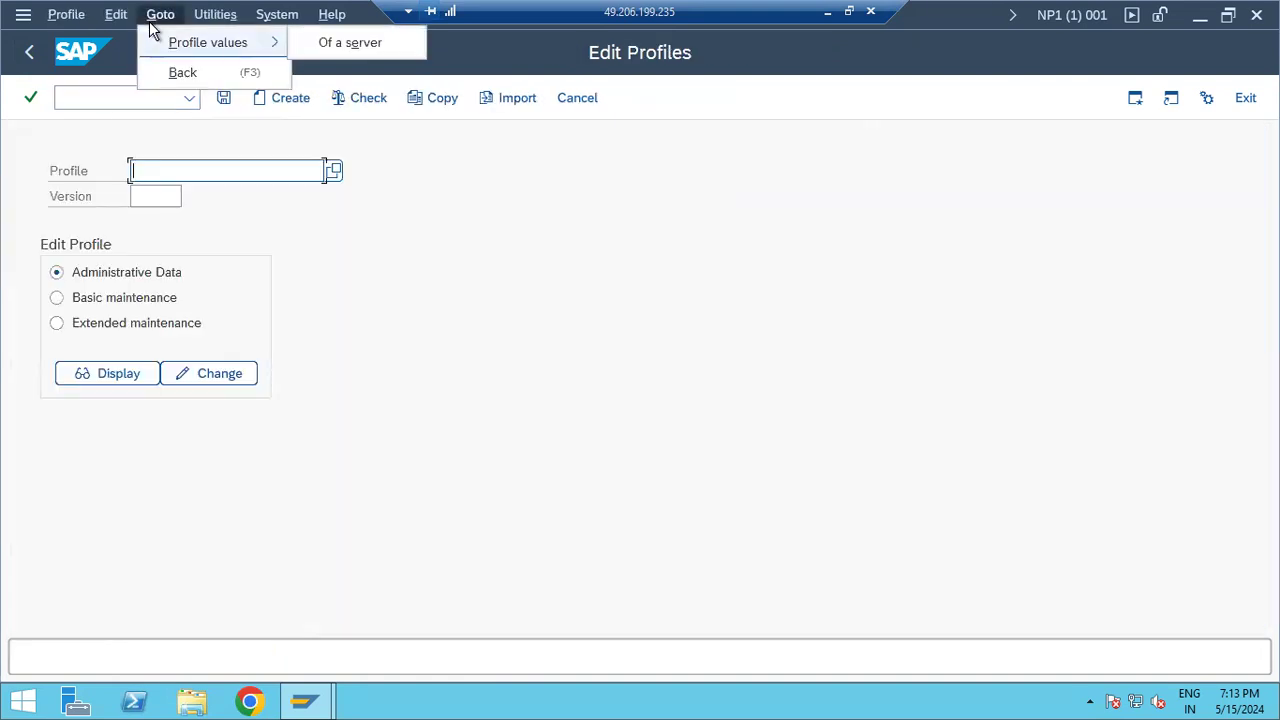
pyautogui.press('Right')
pyautogui.press('Down')
pyautogui.press('Right')
pyautogui.press('Return')
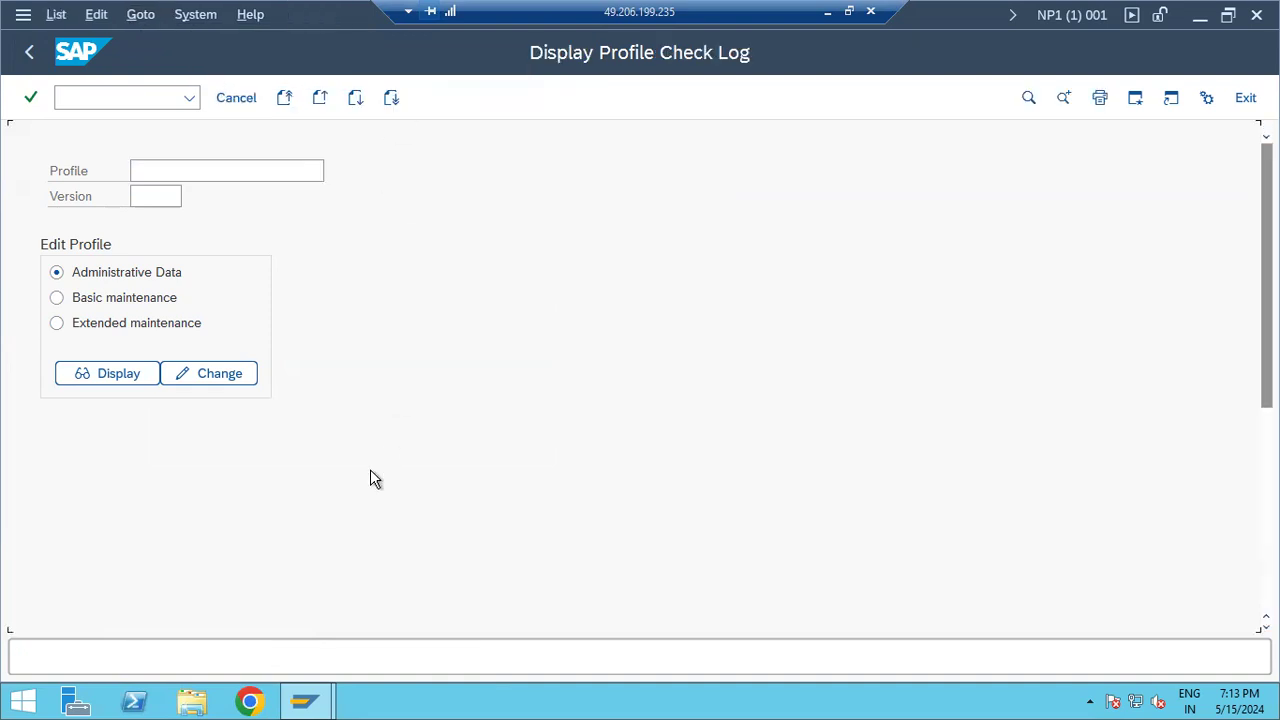
# Step: Review the available profiles list, close it without choosing, and return to SAP Easy Access
pyautogui.click(29, 51)
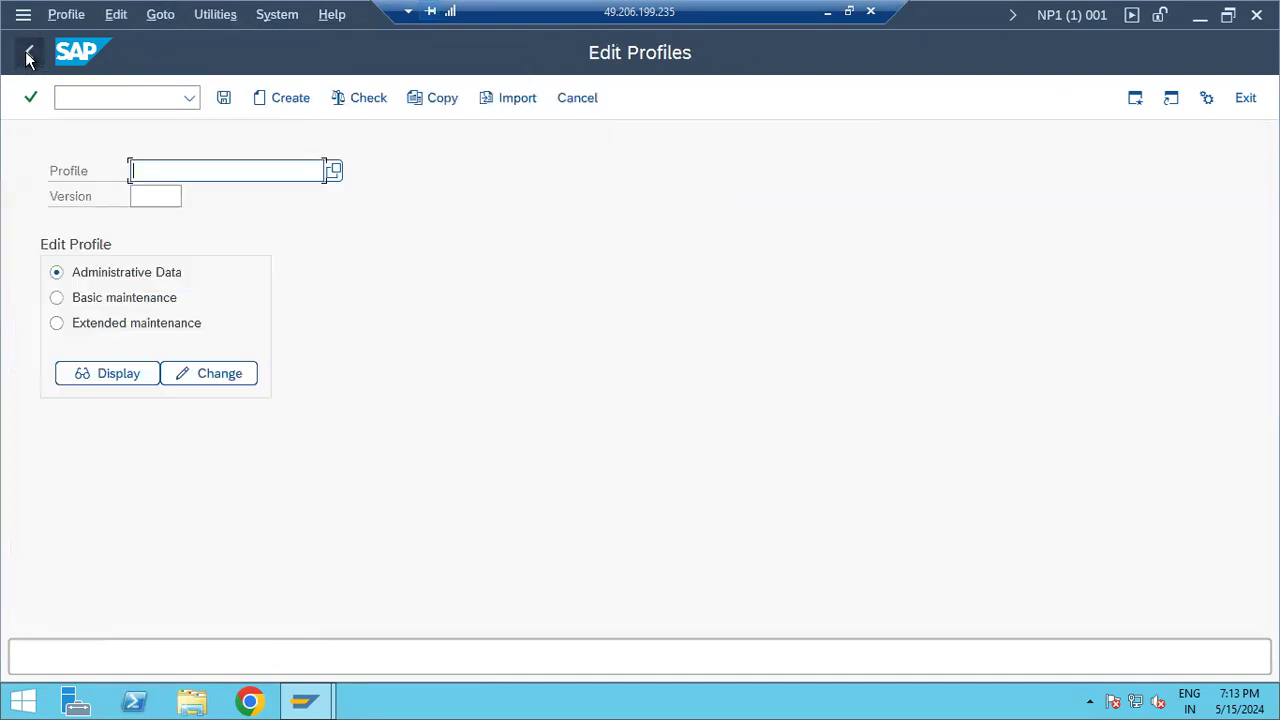
pyautogui.click(333, 171)
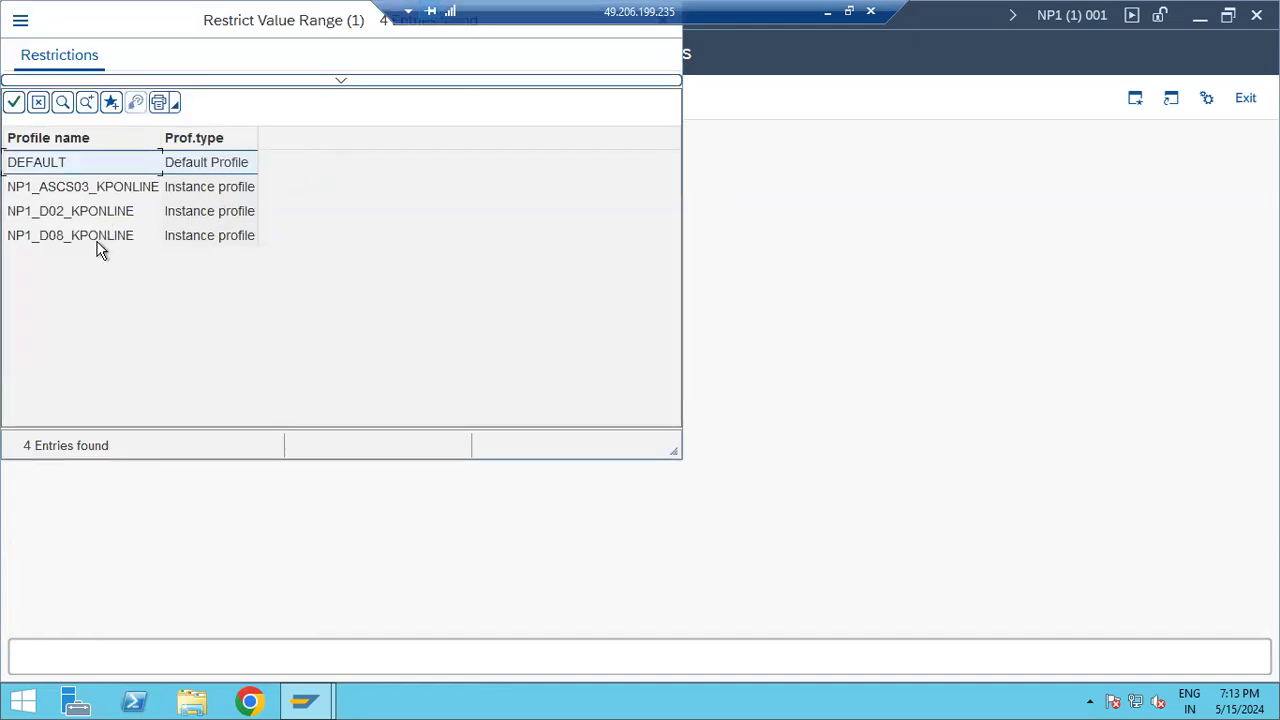
pyautogui.click(143, 38)
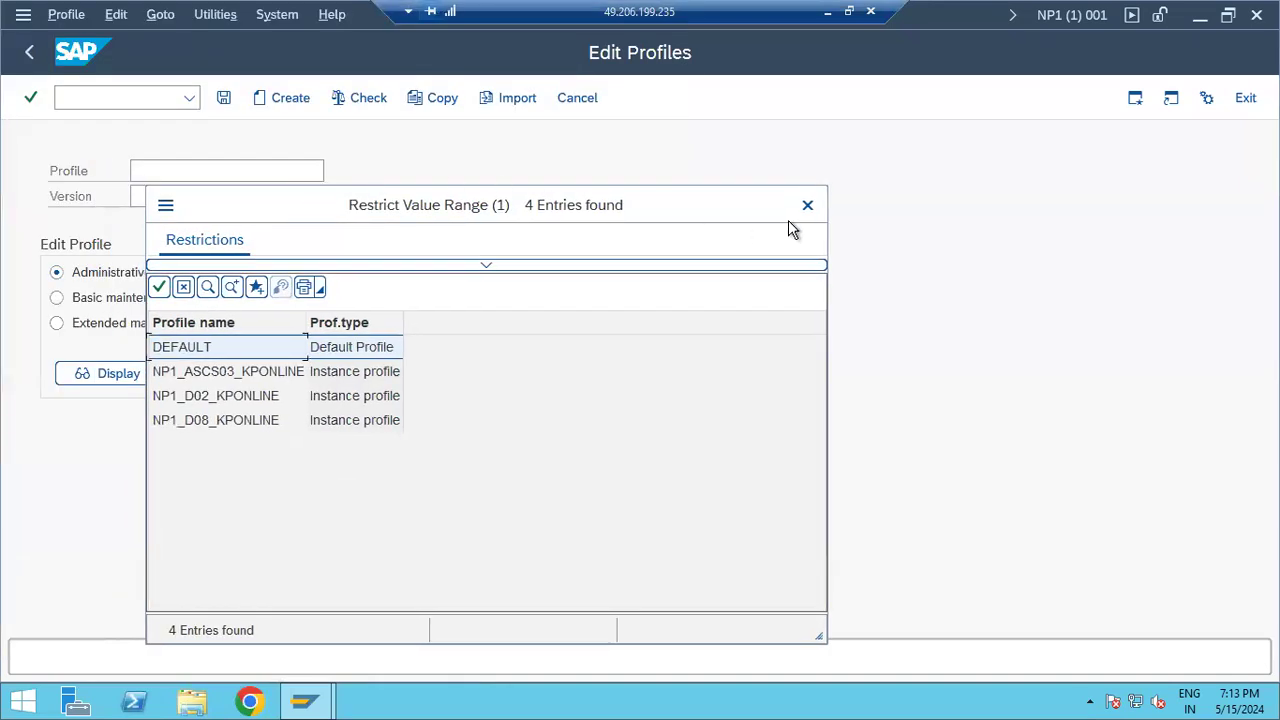
pyautogui.click(807, 206)
pyautogui.click(28, 52)
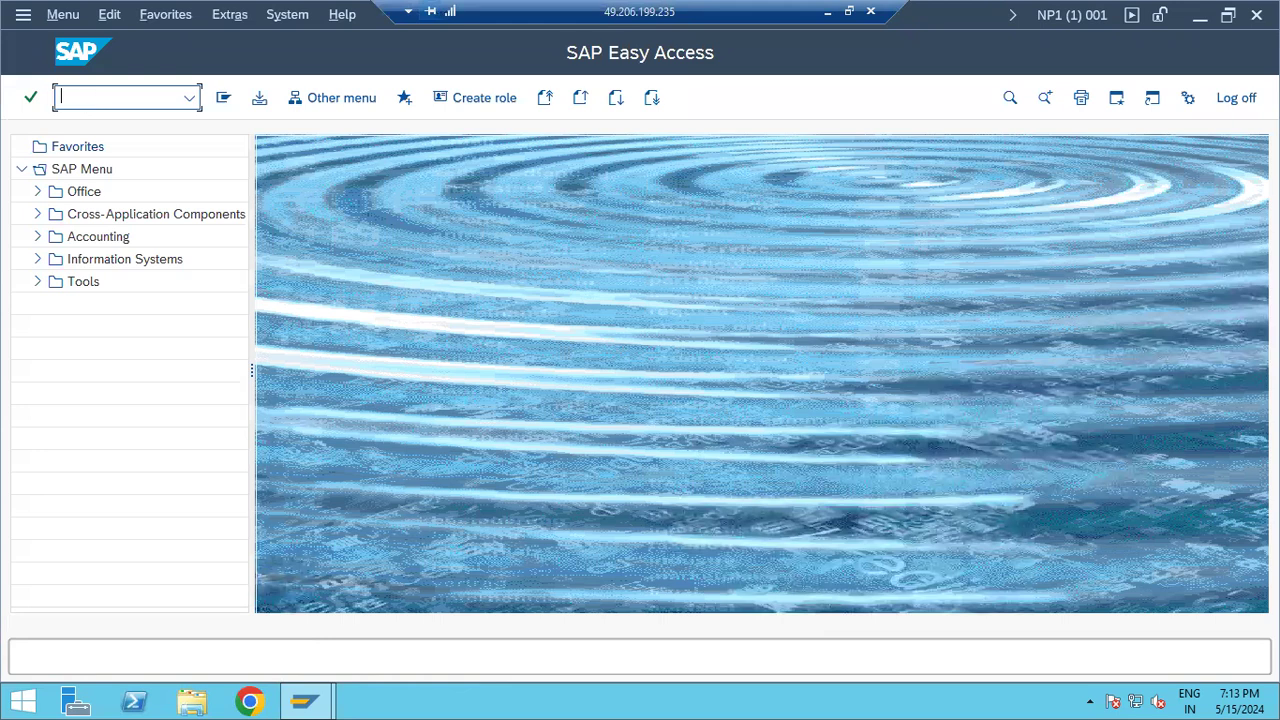
# Step: In RZ04, create a new instance and pick profile NP1_D02_KPONLINE from the F4 list
pyautogui.press('Return')
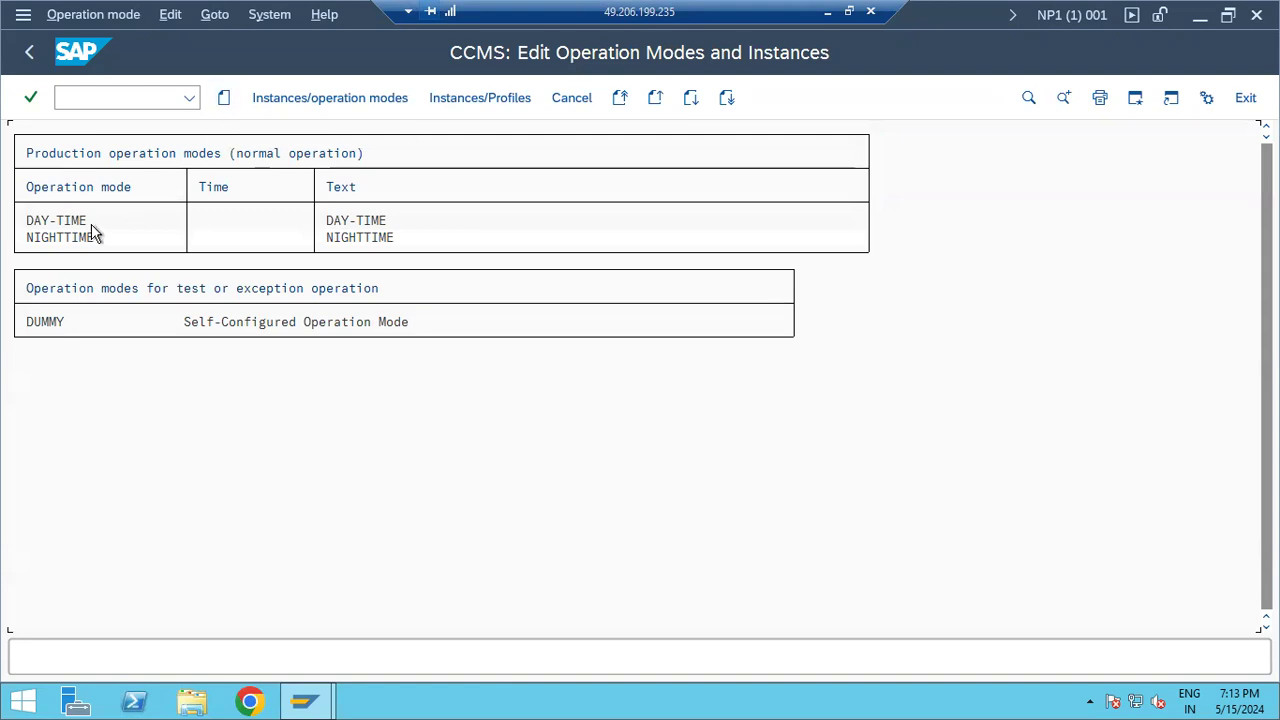
pyautogui.click(298, 105)
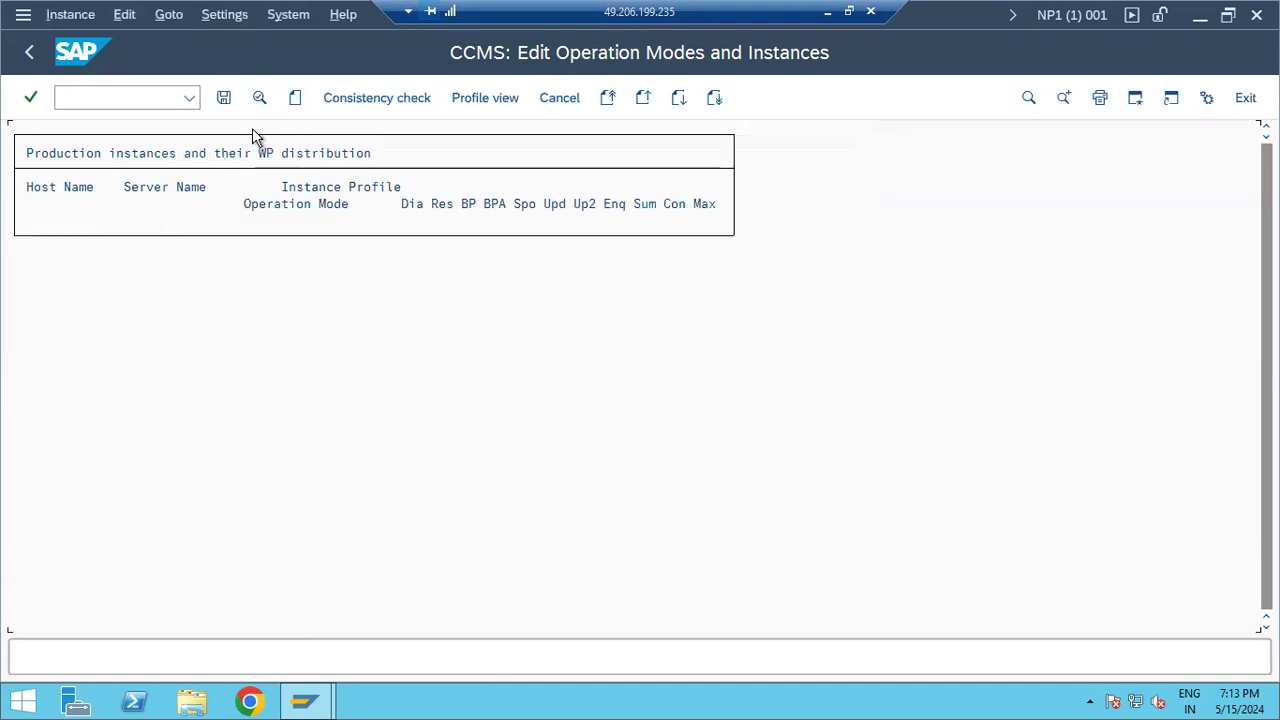
pyautogui.click(295, 105)
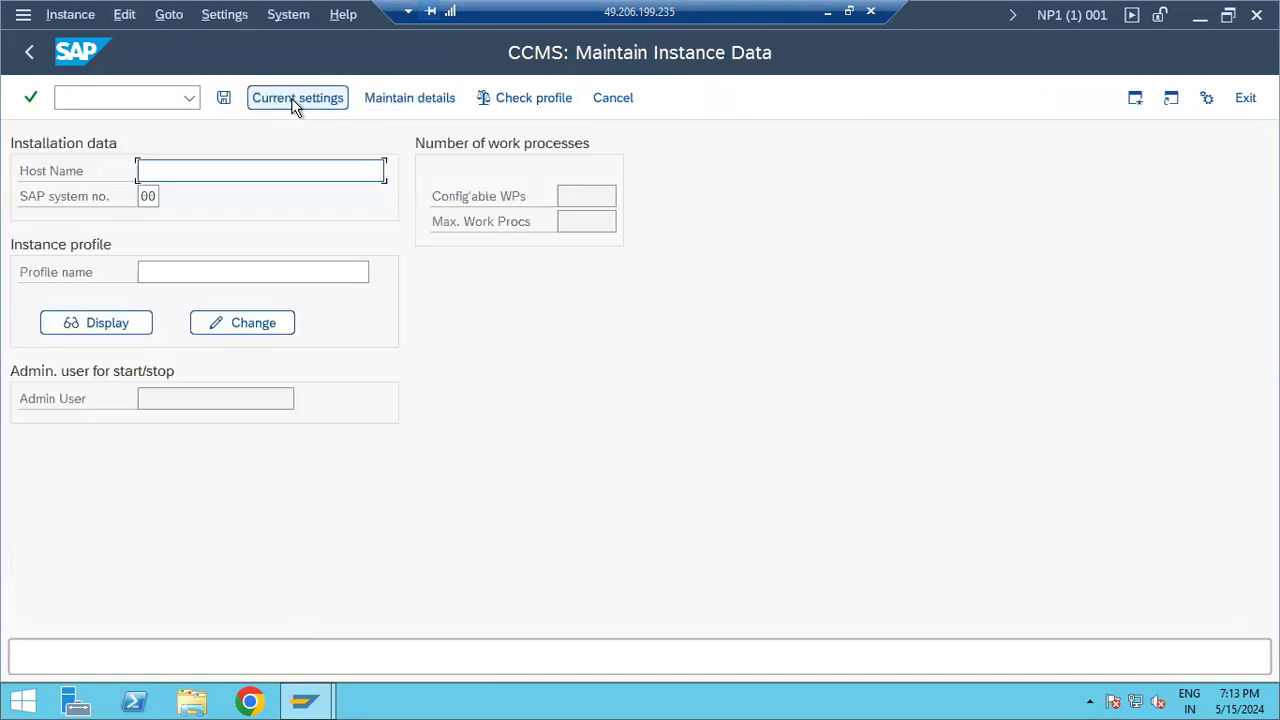
pyautogui.click(266, 272)
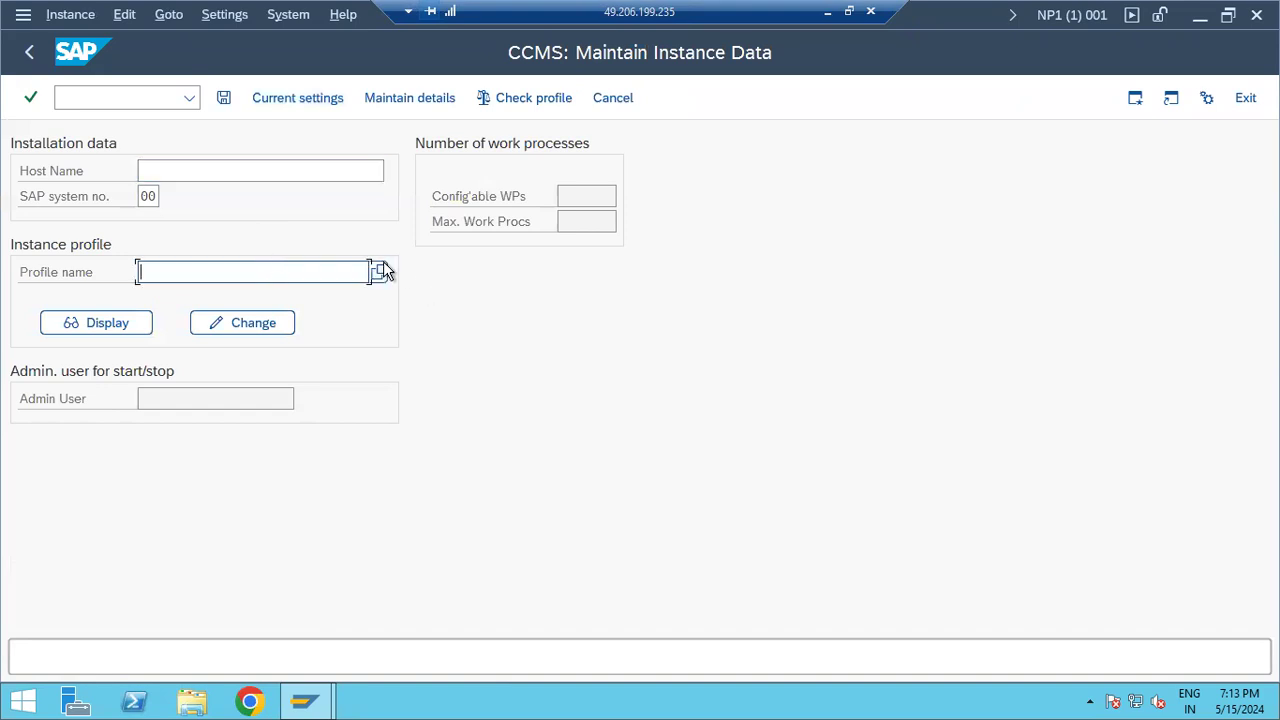
pyautogui.press('F4')
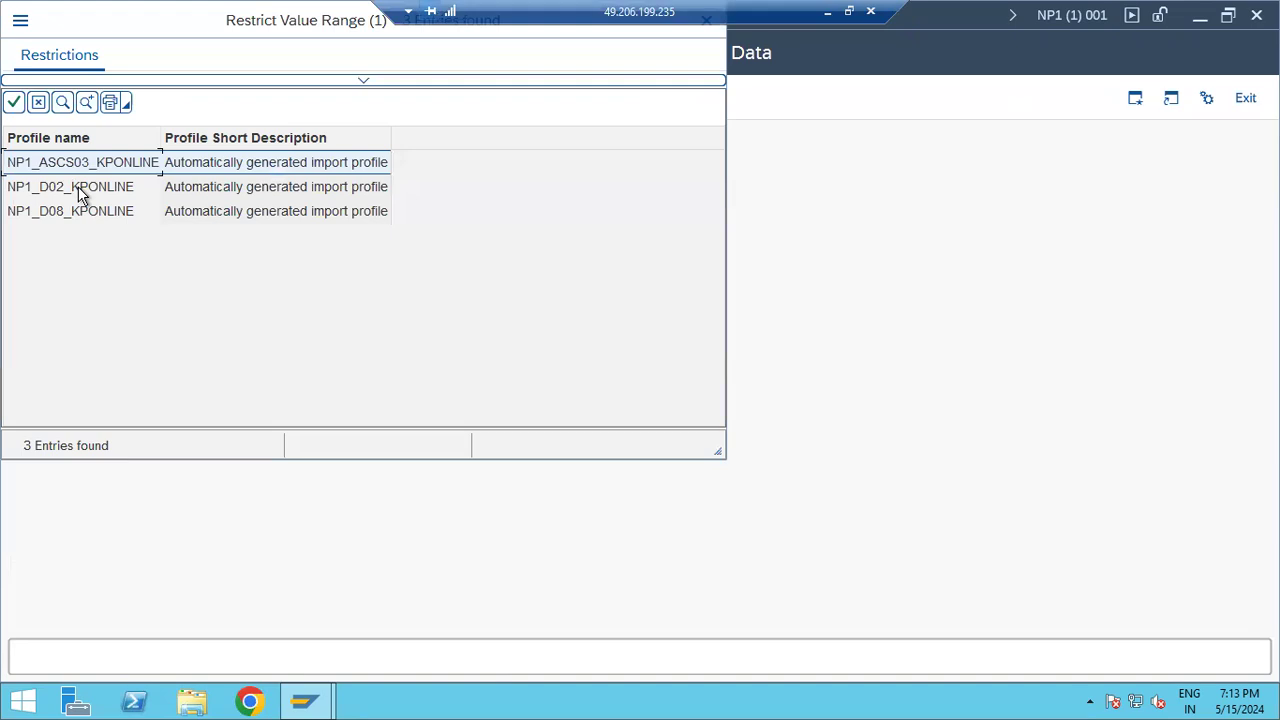
pyautogui.doubleClick(80, 195)
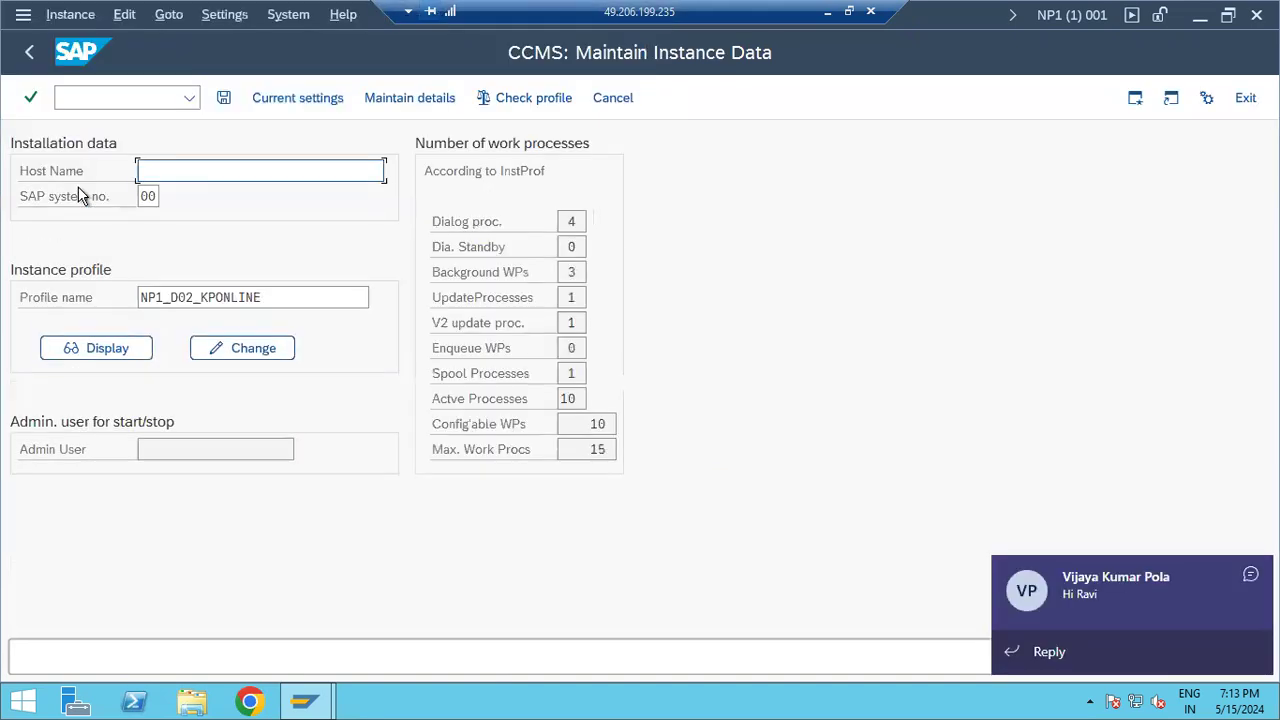
pyautogui.click(1250, 575)
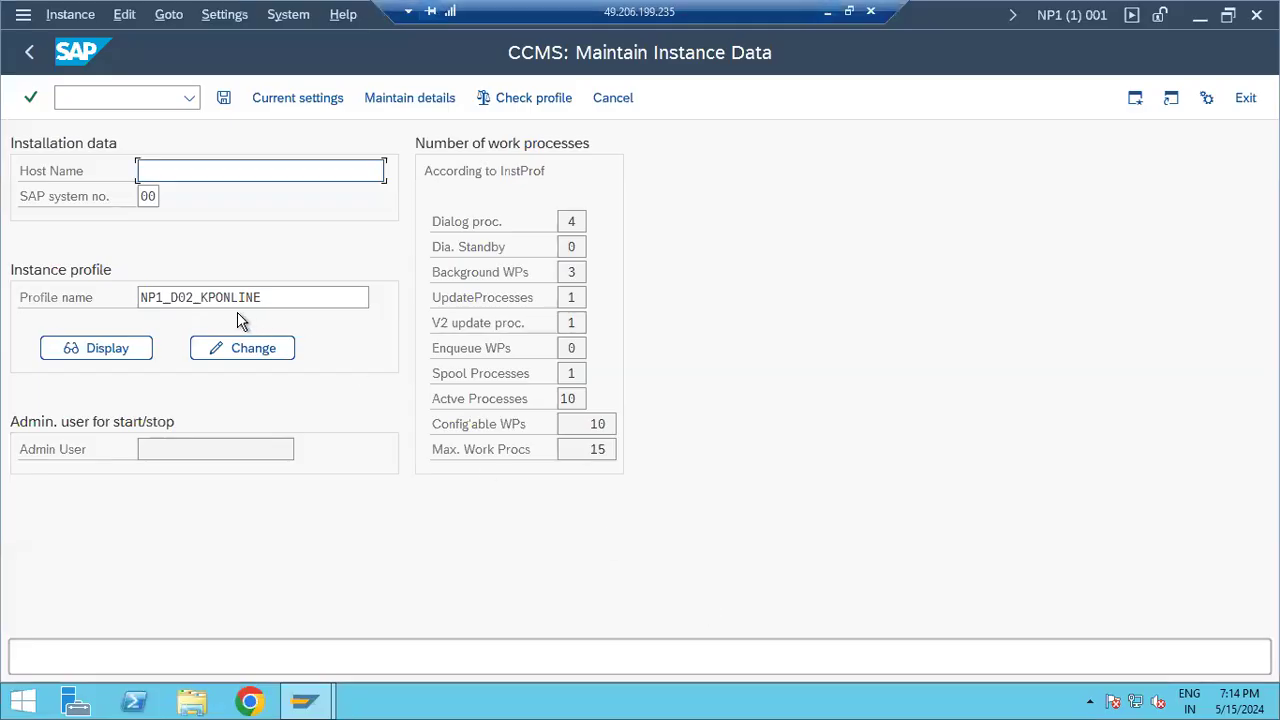
pyautogui.click(234, 303)
pyautogui.doubleClick(233, 303)
pyautogui.moveTo(203, 297); pyautogui.dragTo(290, 295)
pyautogui.hotkey('ctrl', 'c')
pyautogui.click(169, 178)
# Step: Set host KPONLINE and system number 02, save the instance, and list its operation modes
pyautogui.hotkey('ctrl', 'v')
pyautogui.click(154, 196)
pyautogui.press('BackSpace')
pyautogui.write('2')
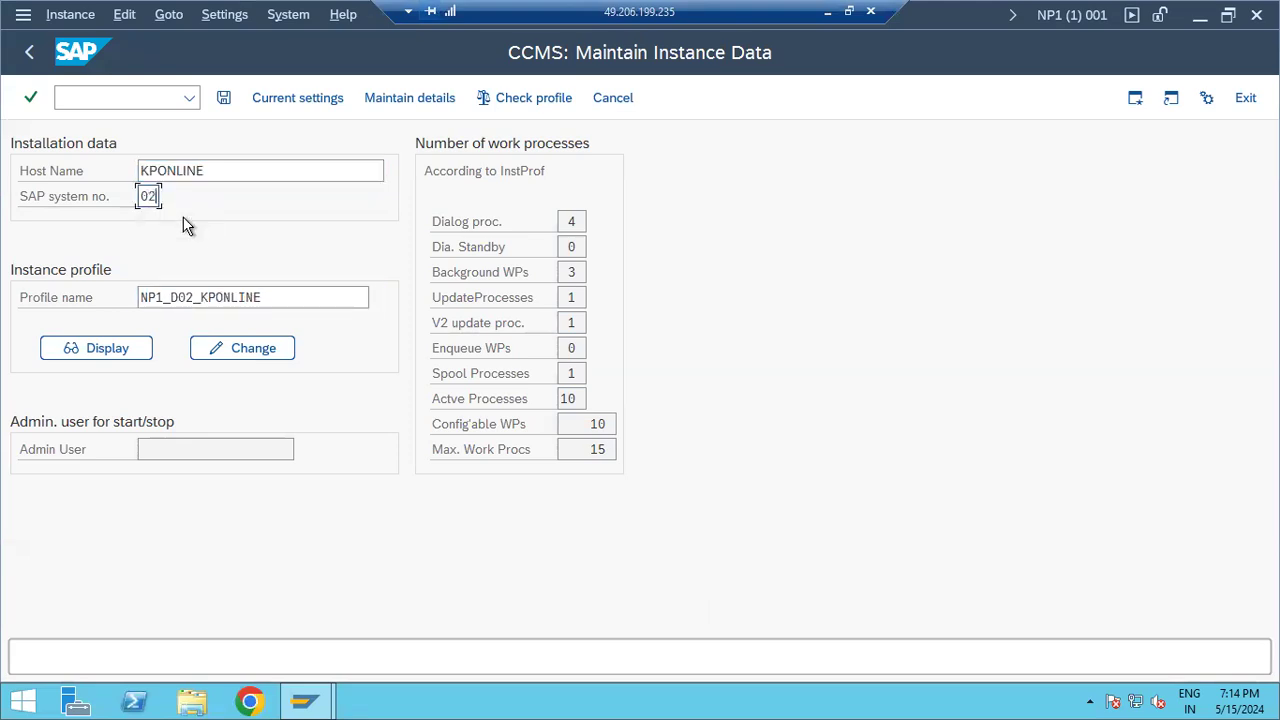
pyautogui.click(225, 98)
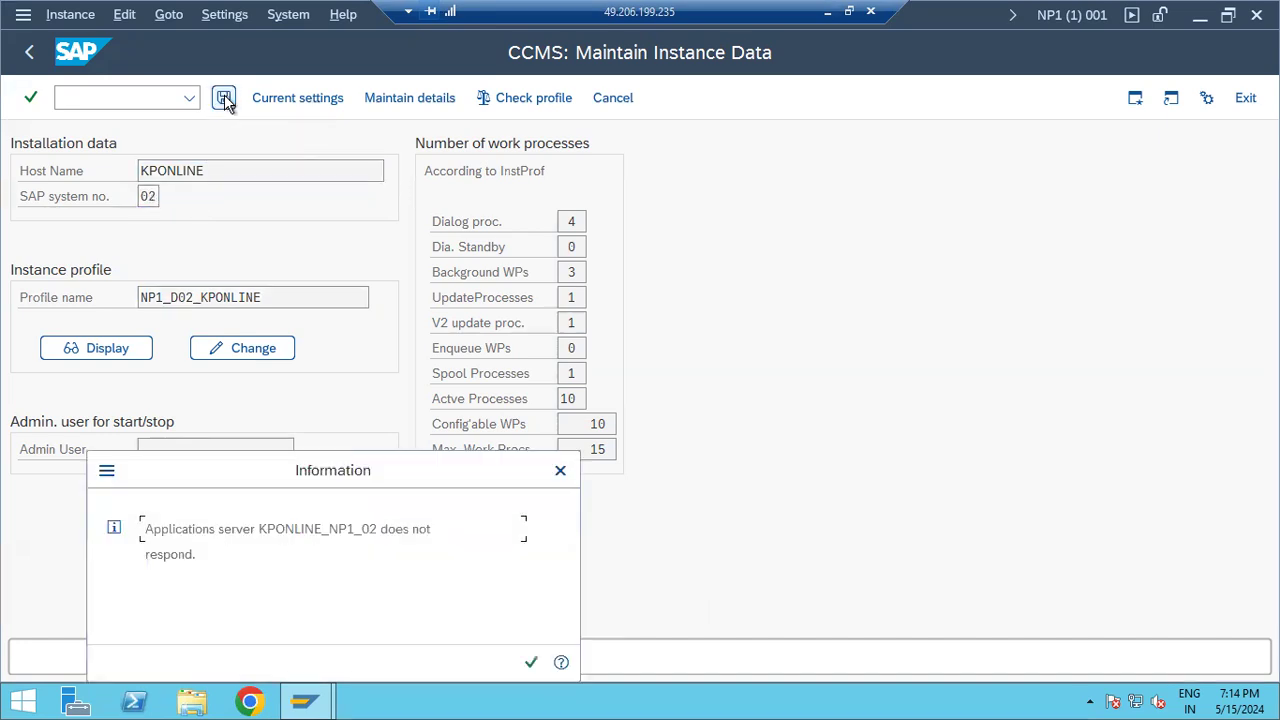
pyautogui.click(530, 663)
pyautogui.click(266, 207)
pyautogui.click(386, 204)
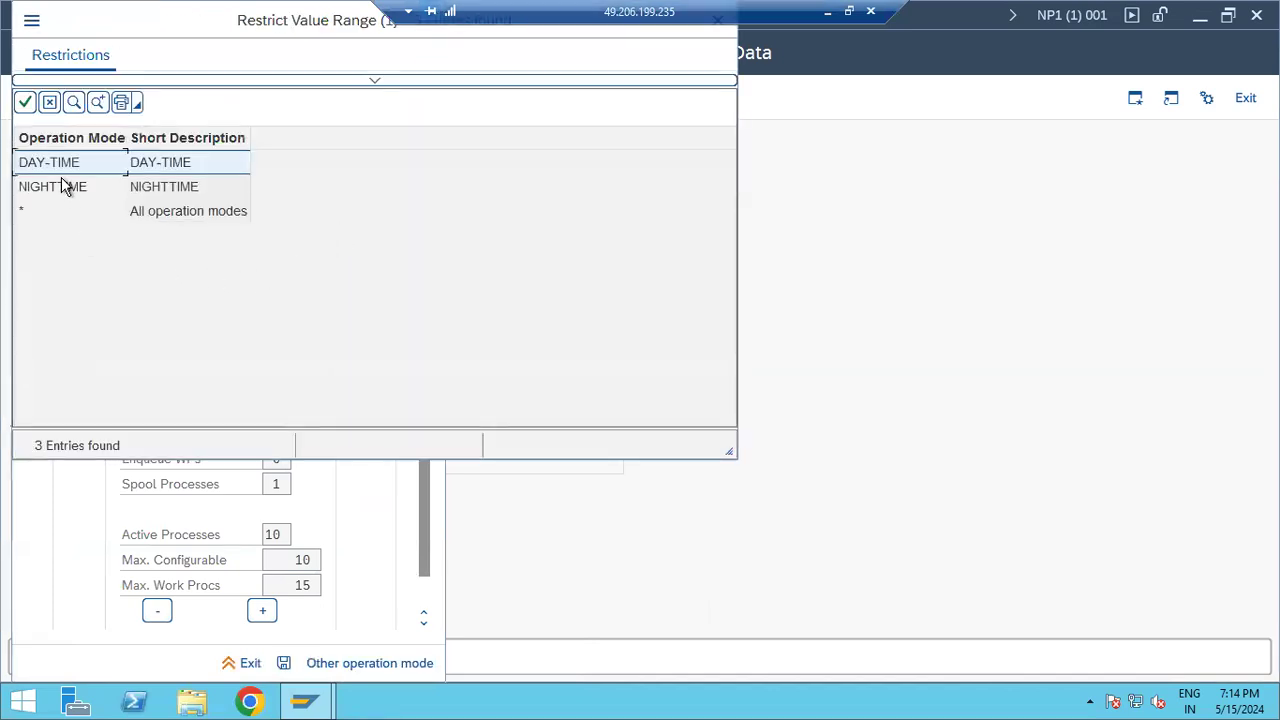
# Step: Give DAY-TIME 5 dialog and 2 background processes, then assign to another operation mode
pyautogui.doubleClick(66, 163)
pyautogui.click(273, 357)
pyautogui.click(157, 613)
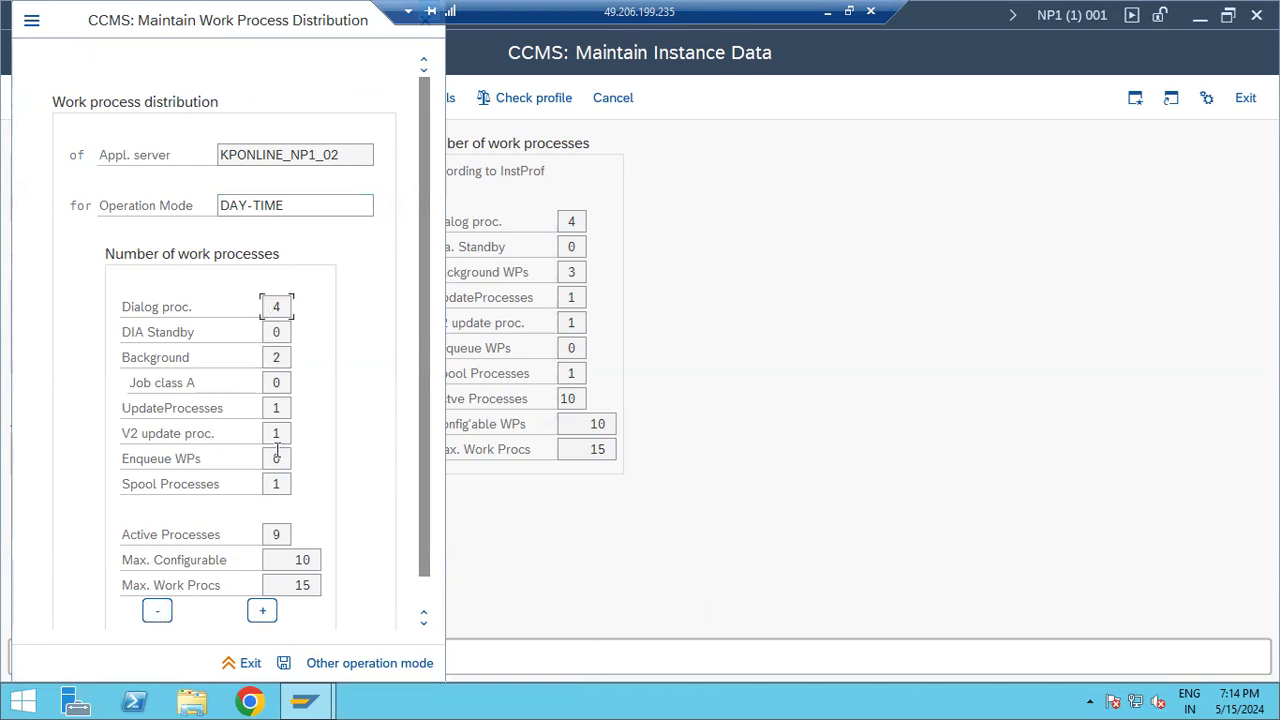
pyautogui.click(262, 610)
pyautogui.click(284, 663)
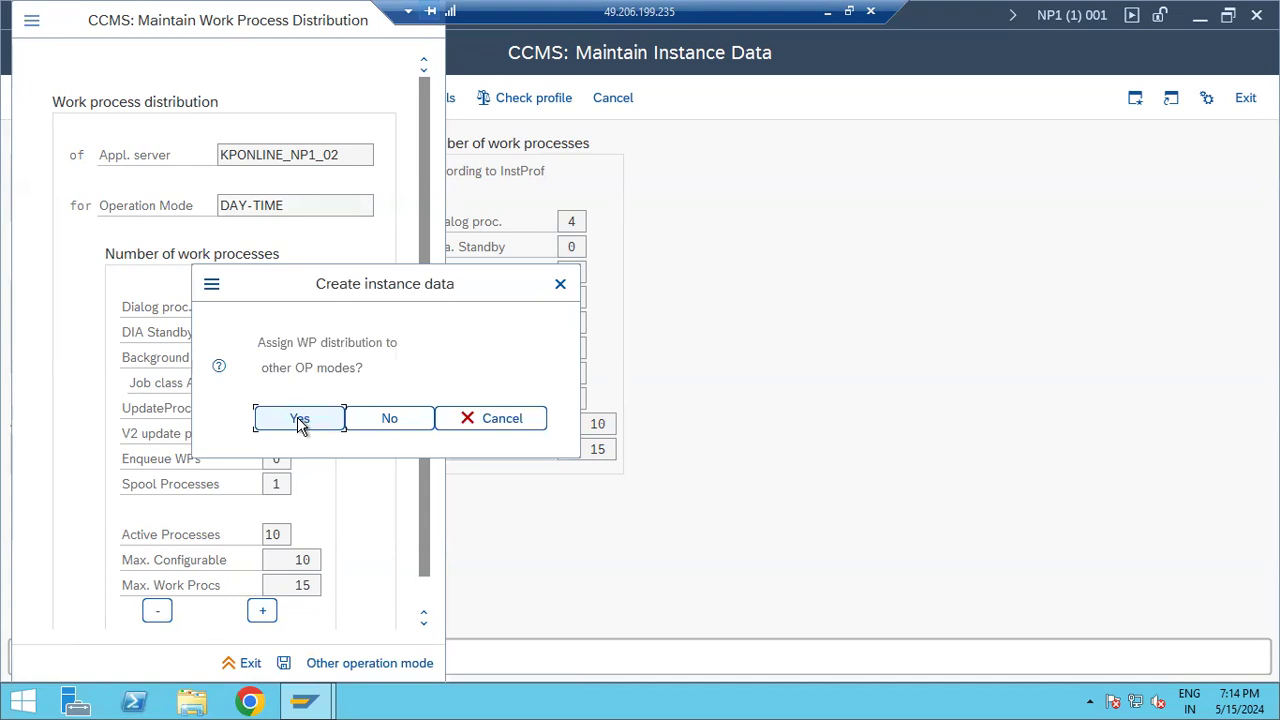
pyautogui.click(299, 420)
# Step: Give NIGHTTIME 3 dialog and 4 background processes and save, declining further assignment
pyautogui.click(385, 205)
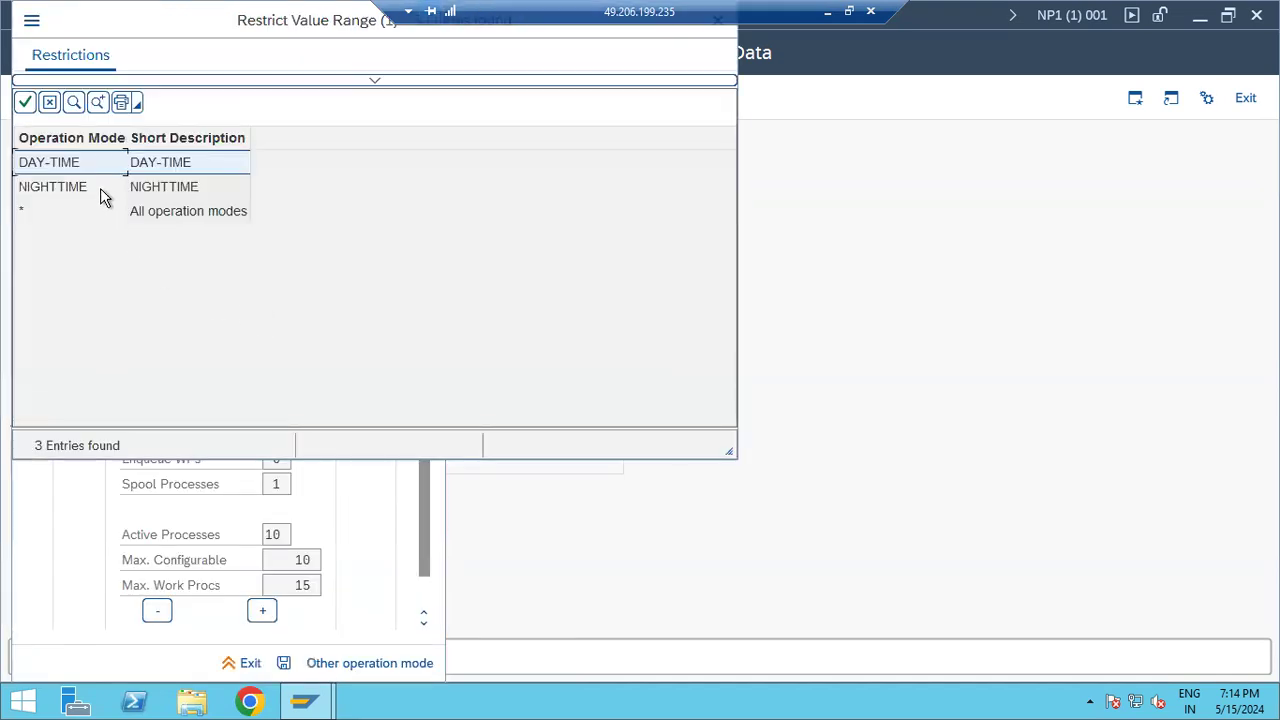
pyautogui.doubleClick(100, 190)
pyautogui.click(276, 310)
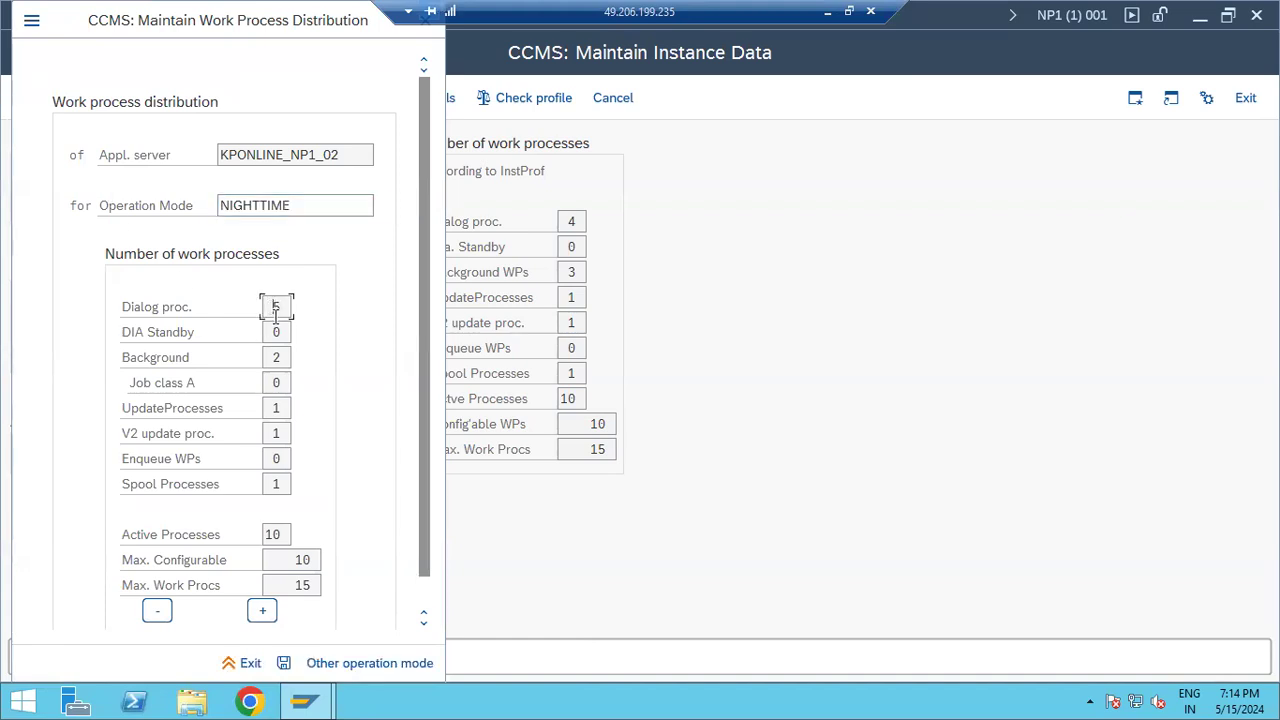
pyautogui.click(160, 612)
pyautogui.click(160, 612)
pyautogui.click(276, 360)
pyautogui.click(259, 611)
pyautogui.click(258, 614)
pyautogui.click(285, 663)
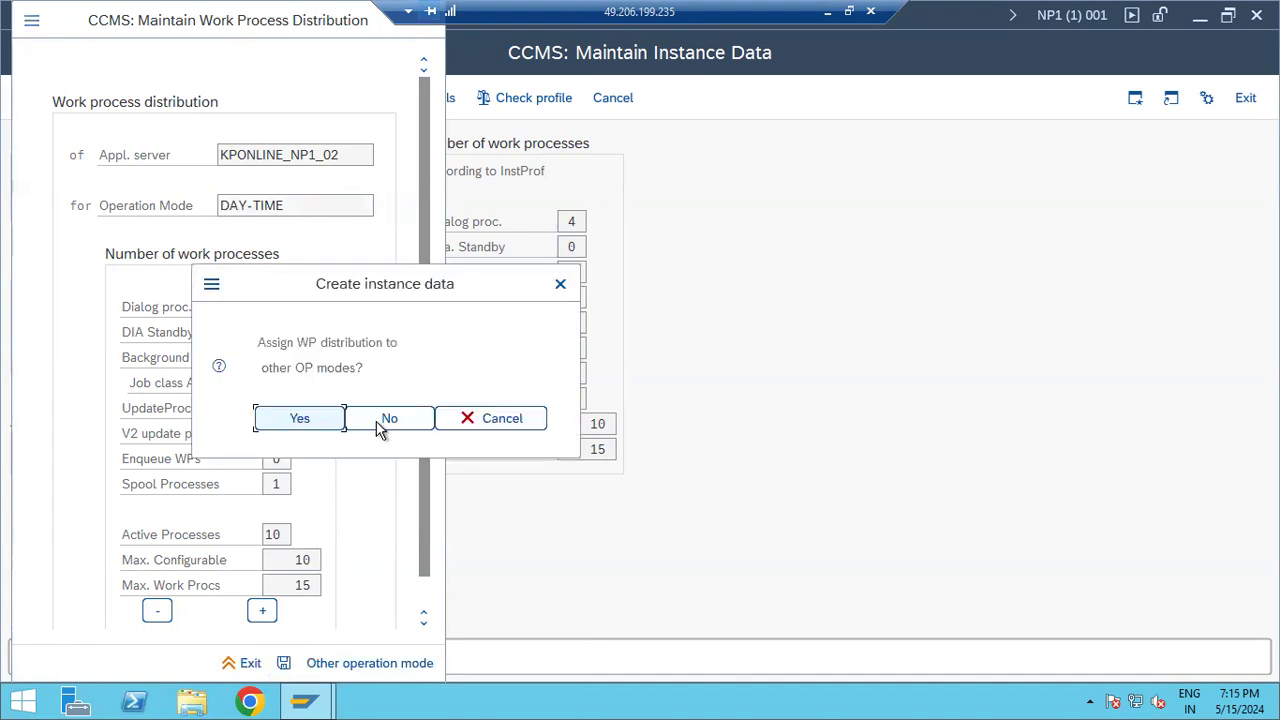
pyautogui.click(391, 424)
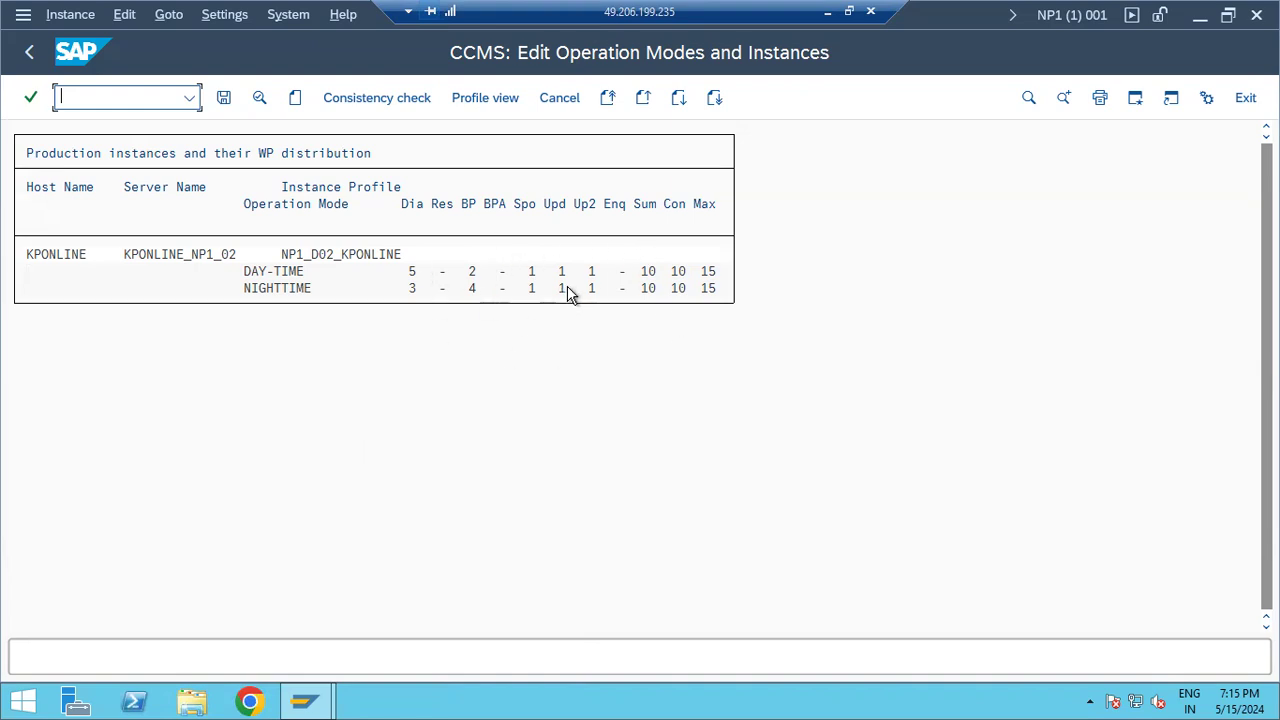
# Step: Save the KPONLINE_NP1_02 production instance data and go back to the operation modes list
pyautogui.click(224, 97)
pyautogui.click(224, 97)
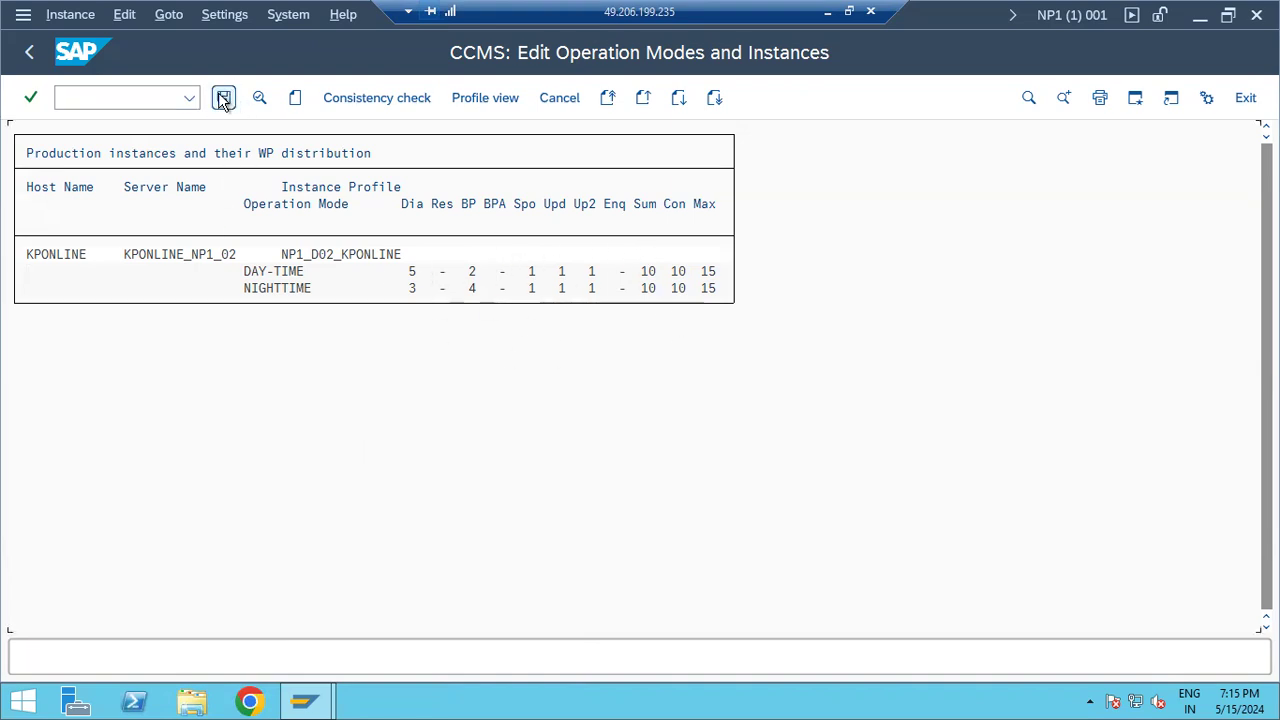
pyautogui.click(36, 58)
# Step: Run /nsm63, open the Normal 24h timetable for editing, and mark hours 17.00 to 07.00
pyautogui.write('/nsm63')
pyautogui.press('Return')
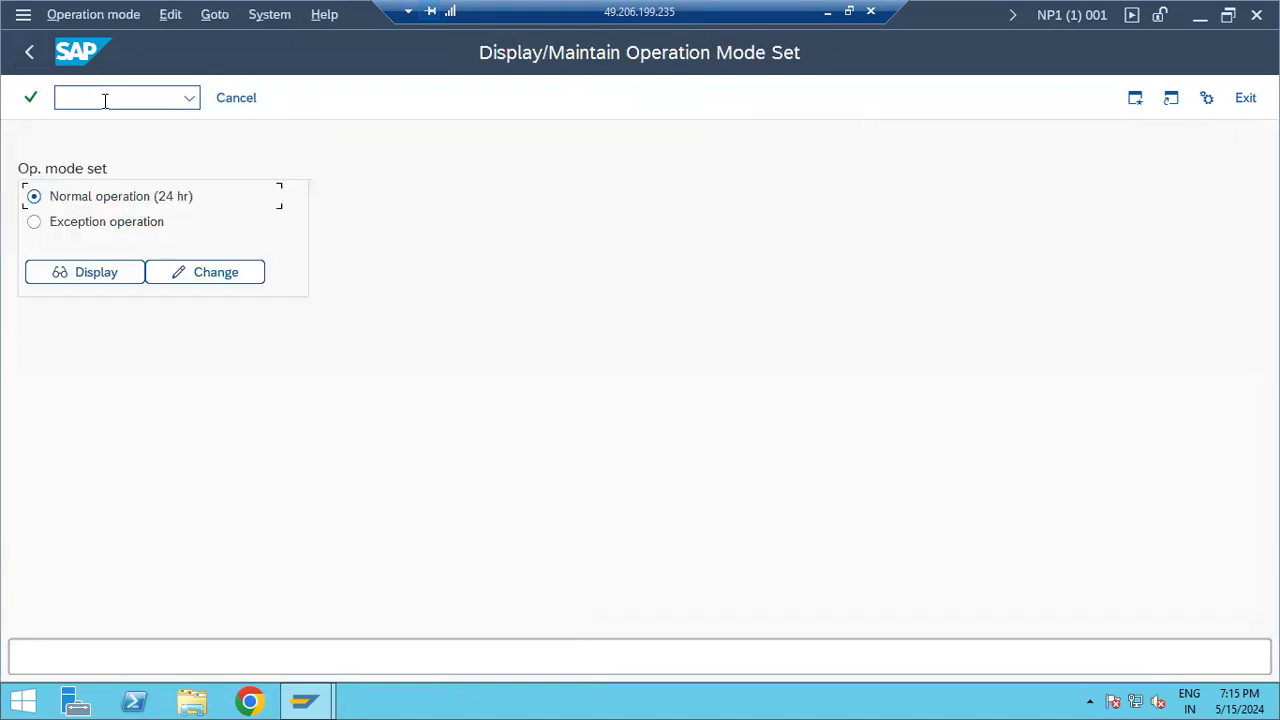
pyautogui.click(192, 277)
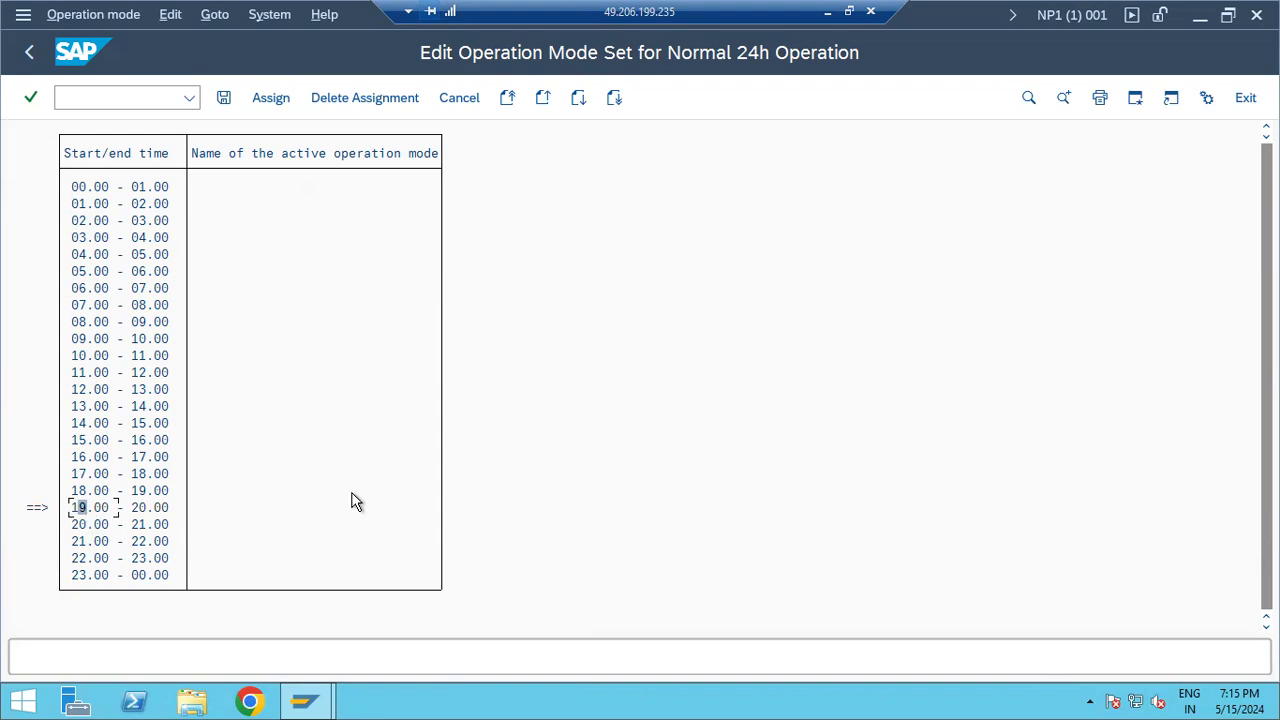
pyautogui.click(31, 58)
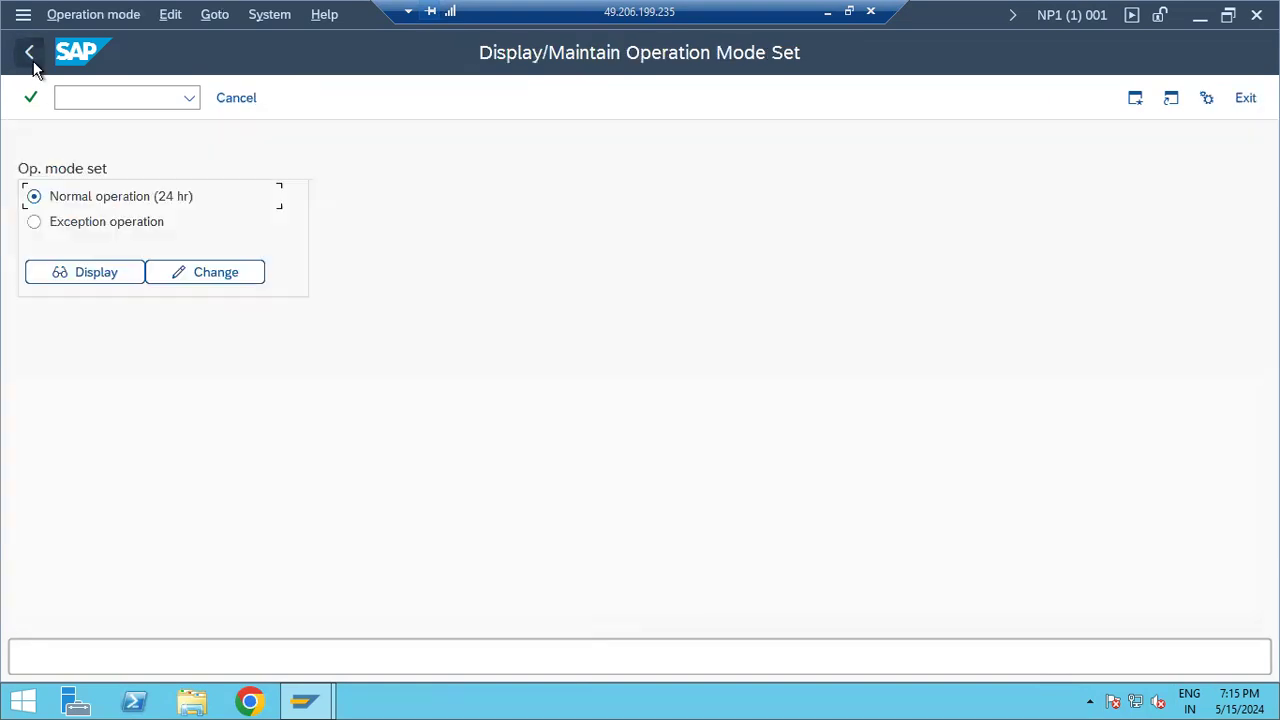
pyautogui.click(188, 282)
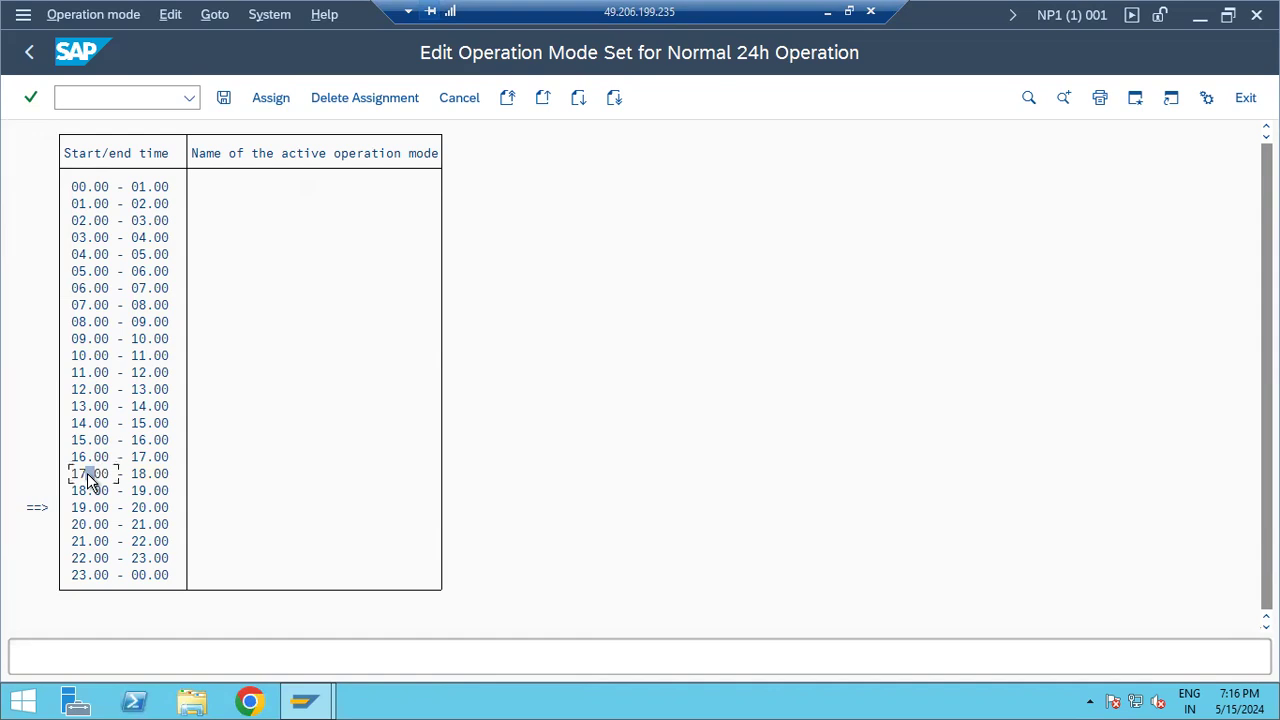
pyautogui.click(155, 289)
# Step: Assign NIGHTTIME to the marked 17.00–07.00 hours
pyautogui.click(271, 98)
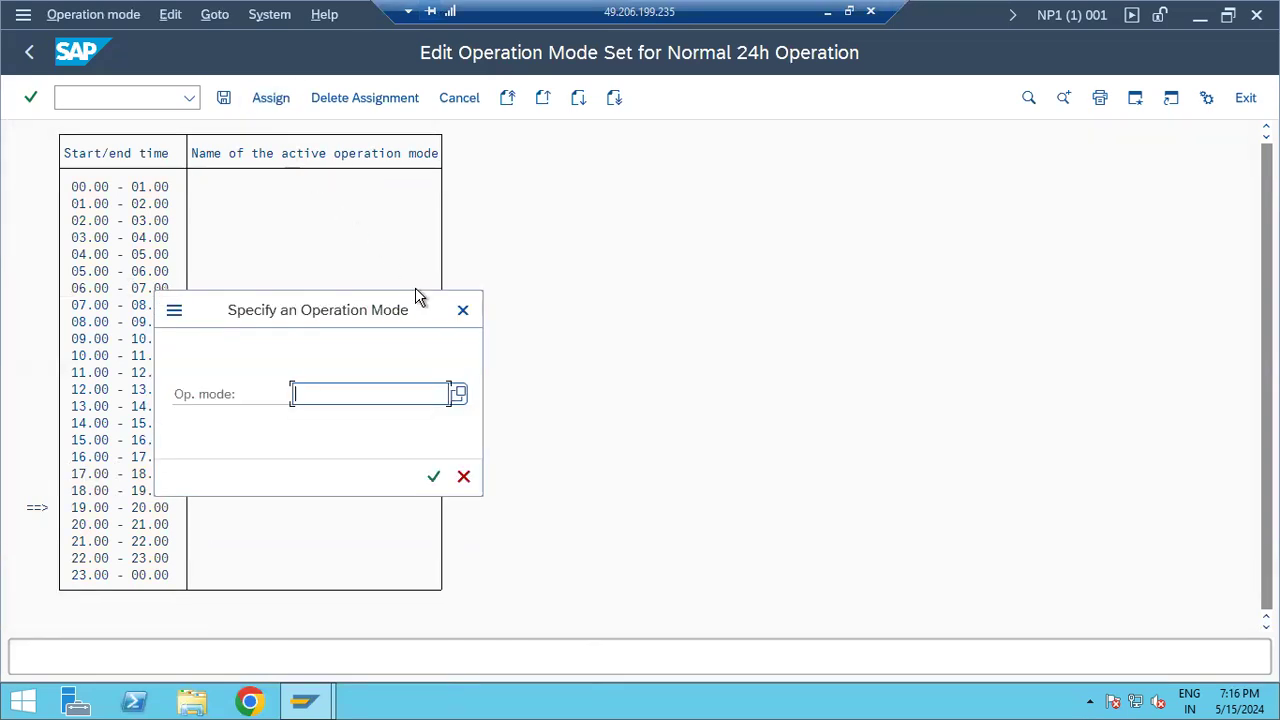
pyautogui.click(457, 394)
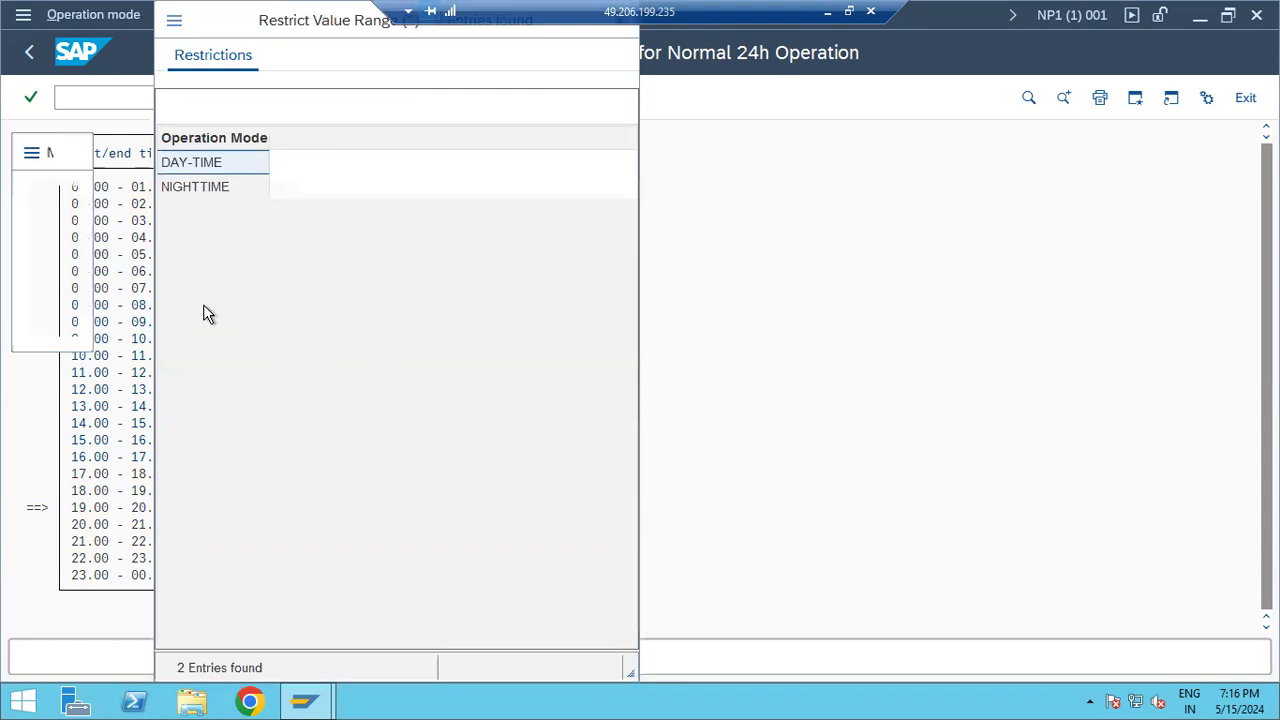
pyautogui.doubleClick(183, 192)
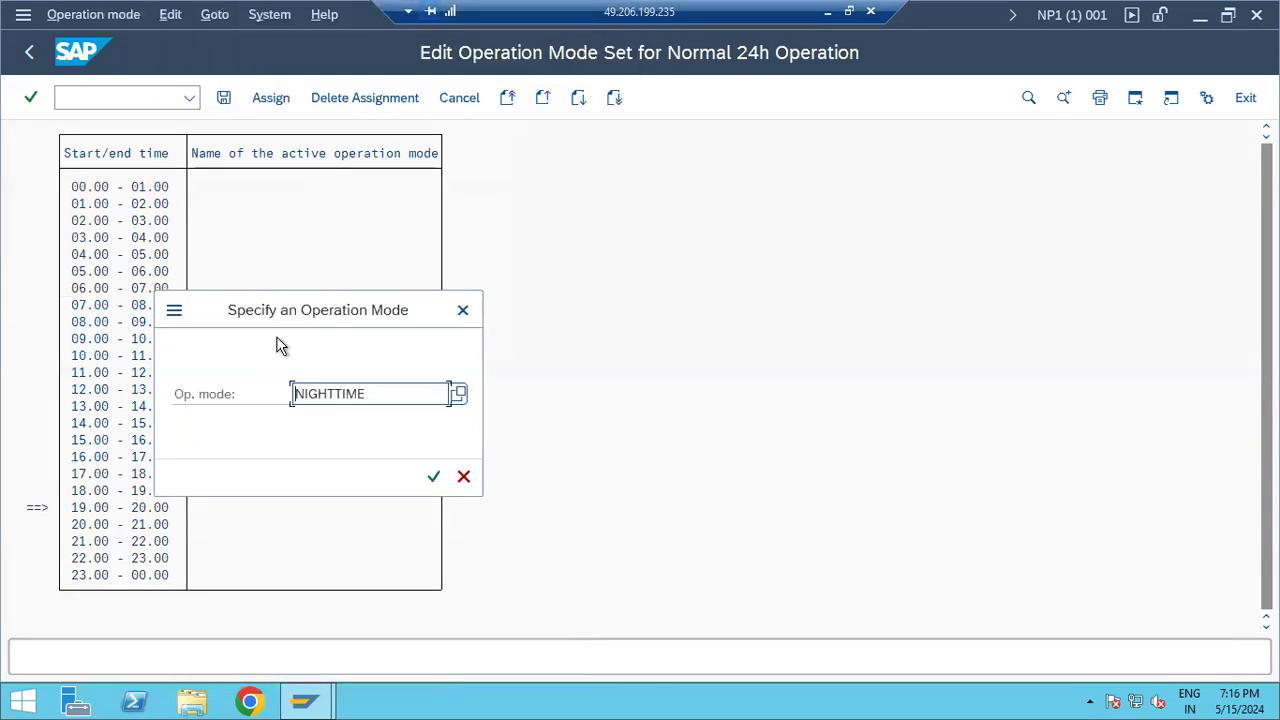
pyautogui.click(433, 476)
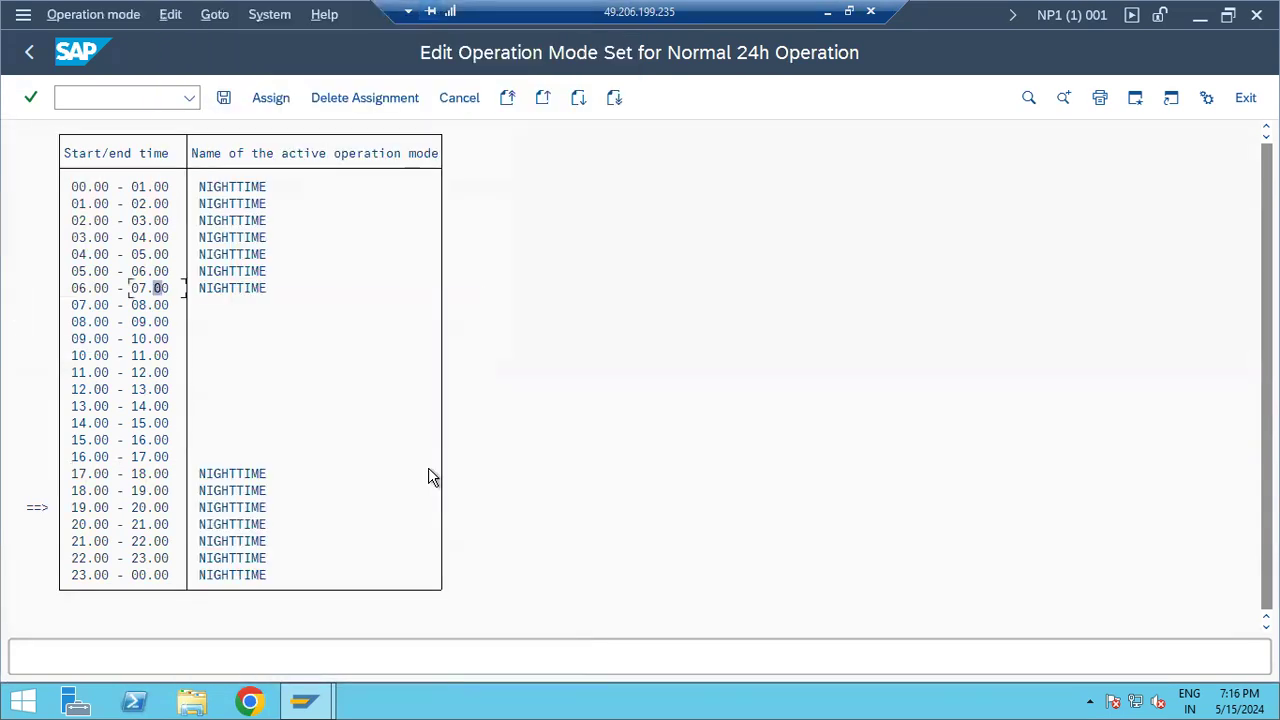
# Step: Assign DAY-TIME to hours 07.00–17.00 and save the timetable
pyautogui.click(77, 310)
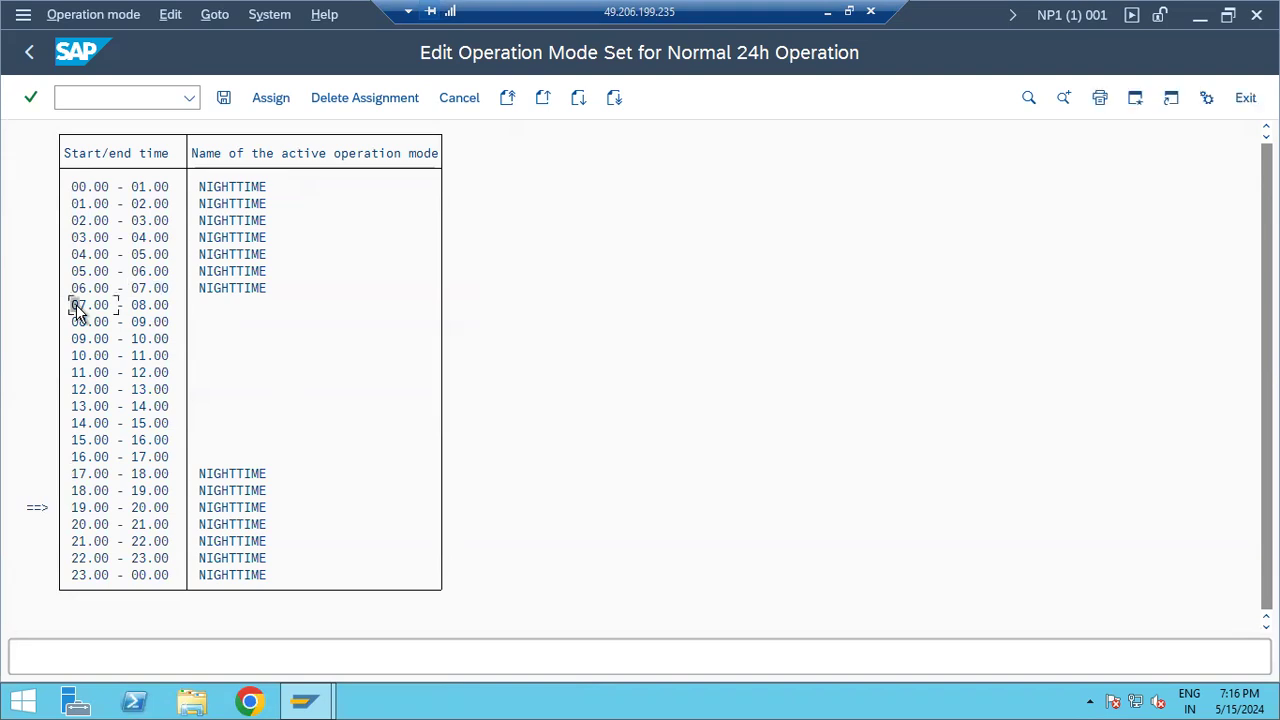
pyautogui.click(145, 459)
pyautogui.click(272, 104)
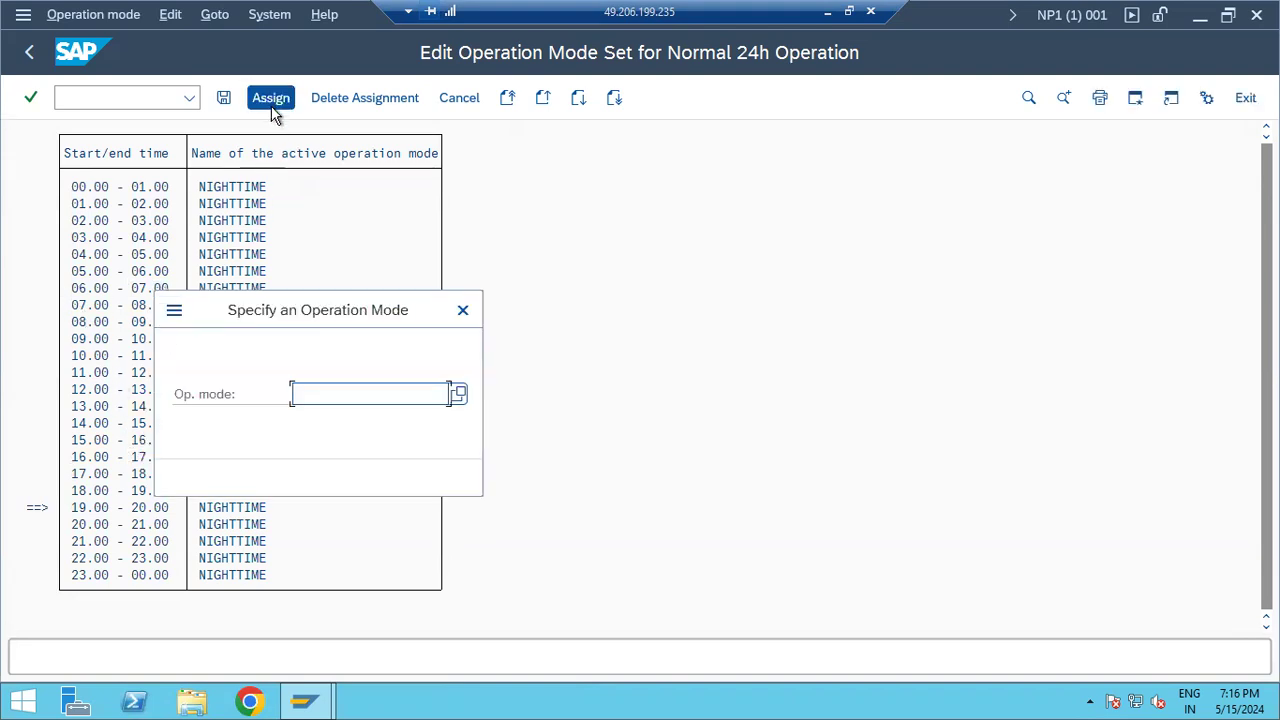
pyautogui.click(457, 394)
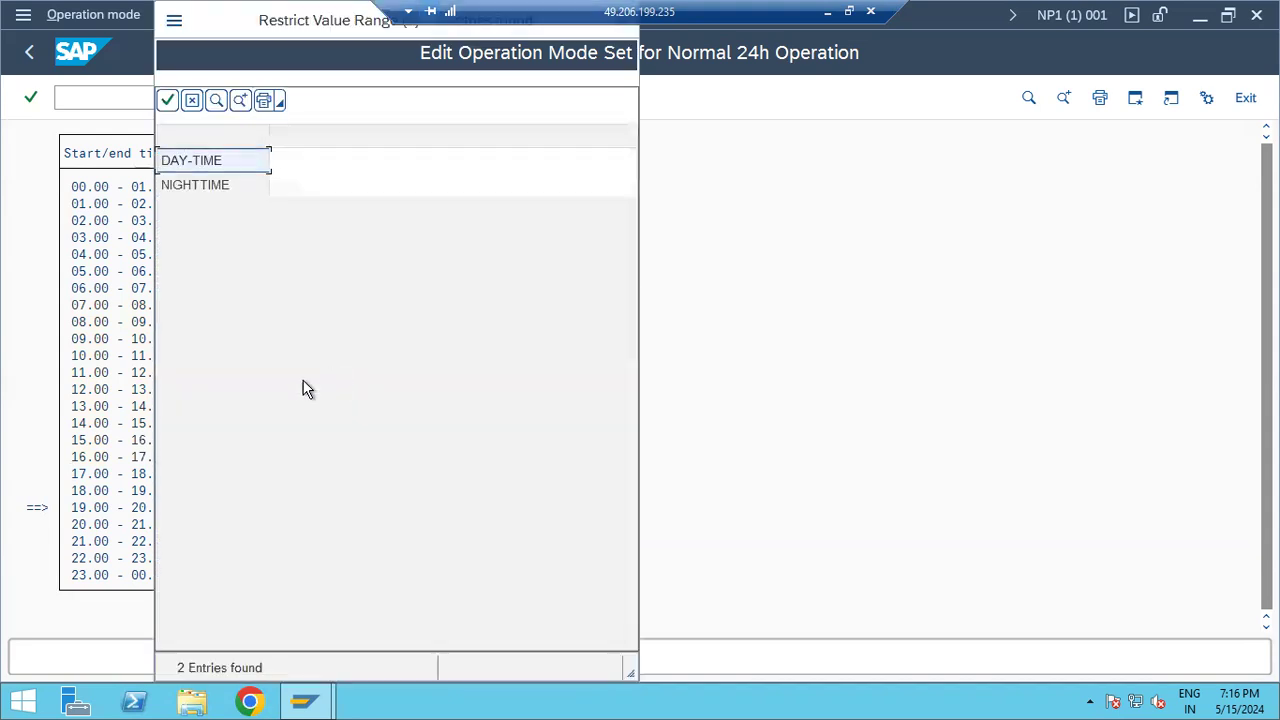
pyautogui.doubleClick(191, 163)
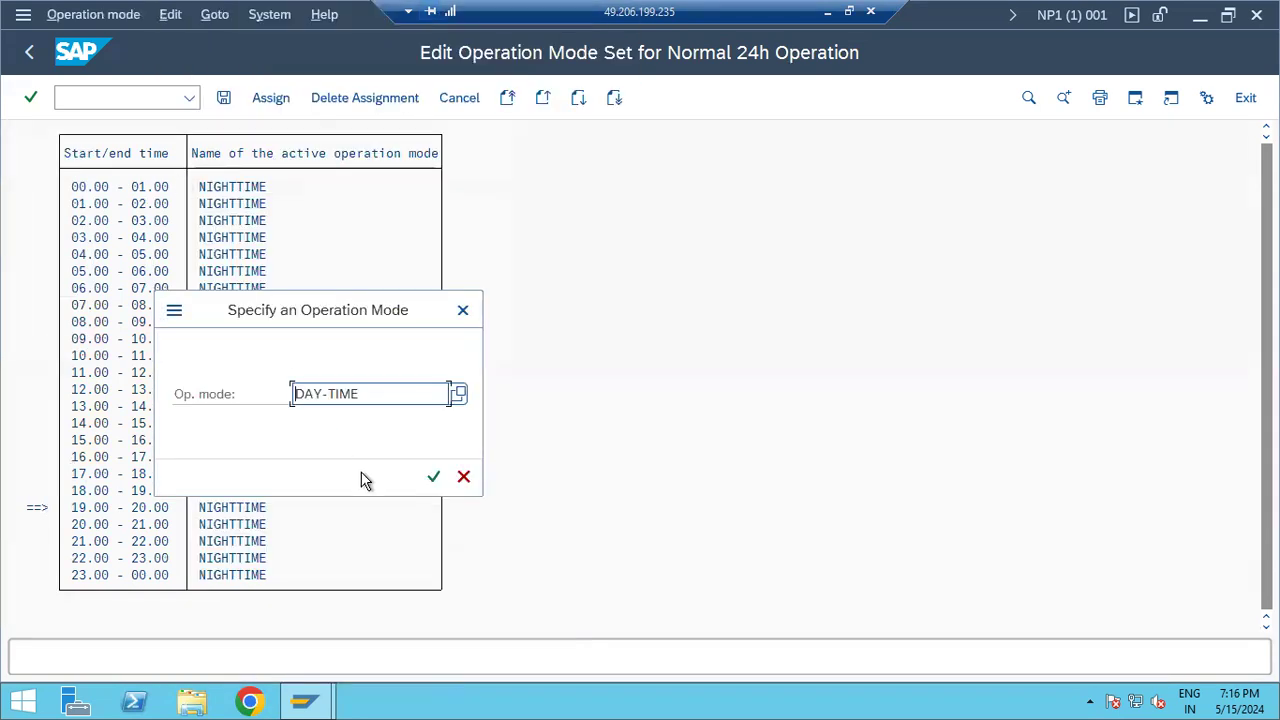
pyautogui.click(433, 478)
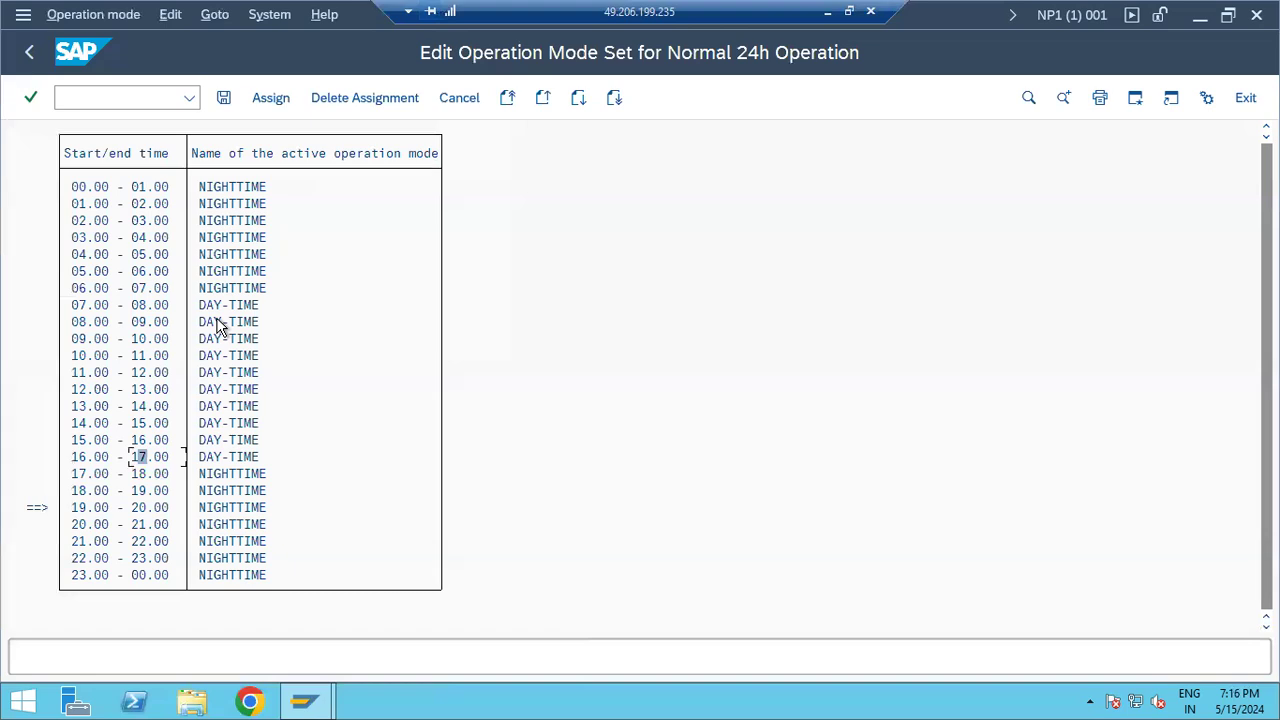
pyautogui.click(222, 104)
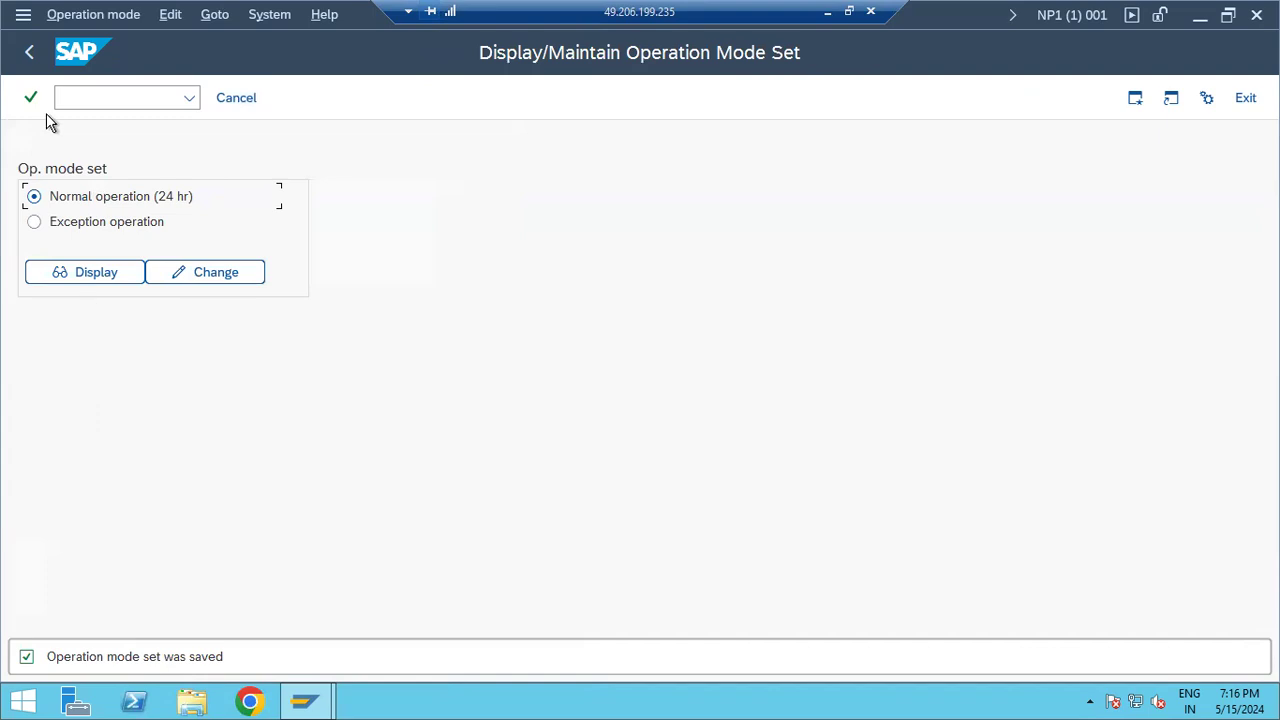
# Step: Reopen the Normal 24h timetable in SM63 to review the saved DAY-TIME and NIGHTTIME hours
pyautogui.click(29, 52)
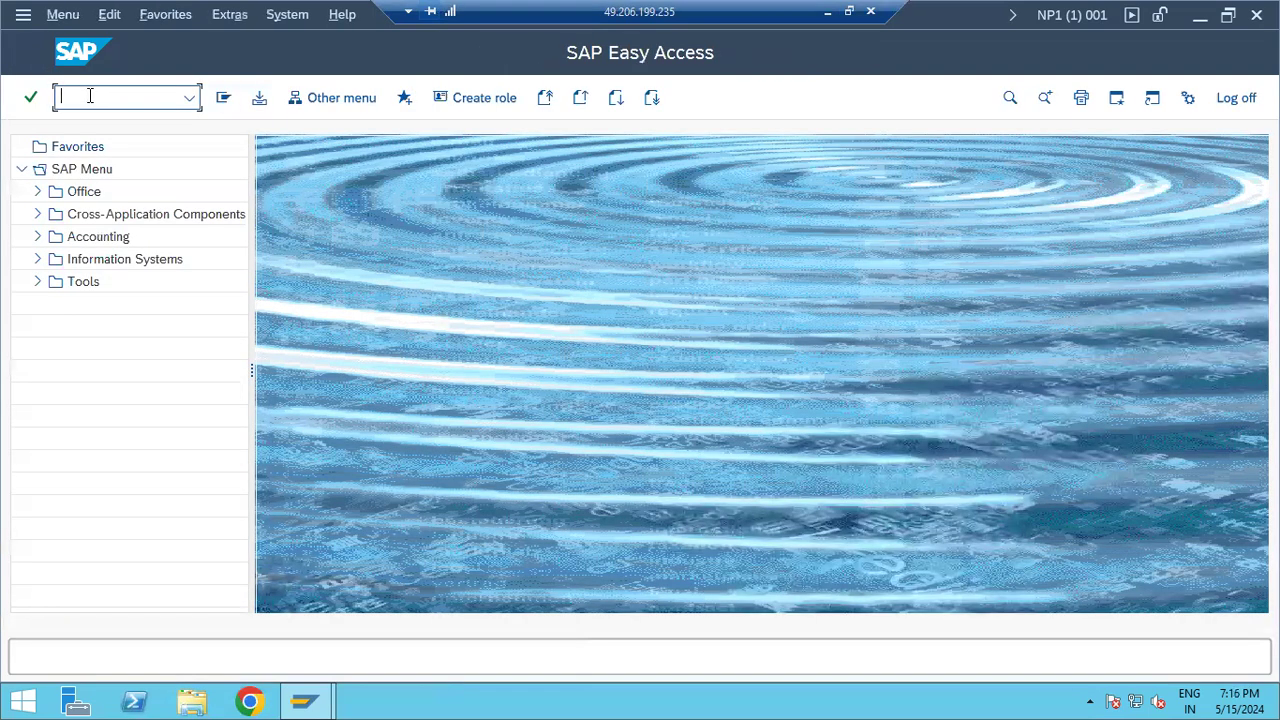
pyautogui.write('sm63')
pyautogui.press('Return')
pyautogui.click(214, 276)
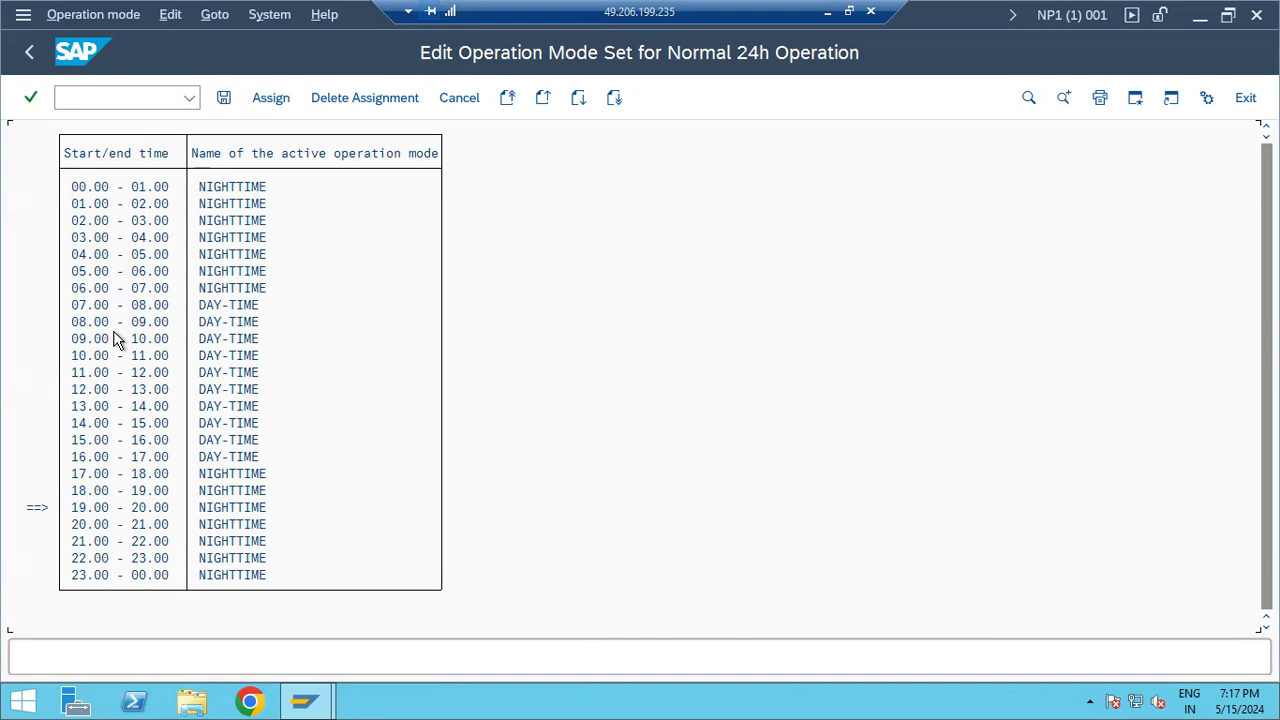
pyautogui.click(76, 308)
pyautogui.click(101, 99)
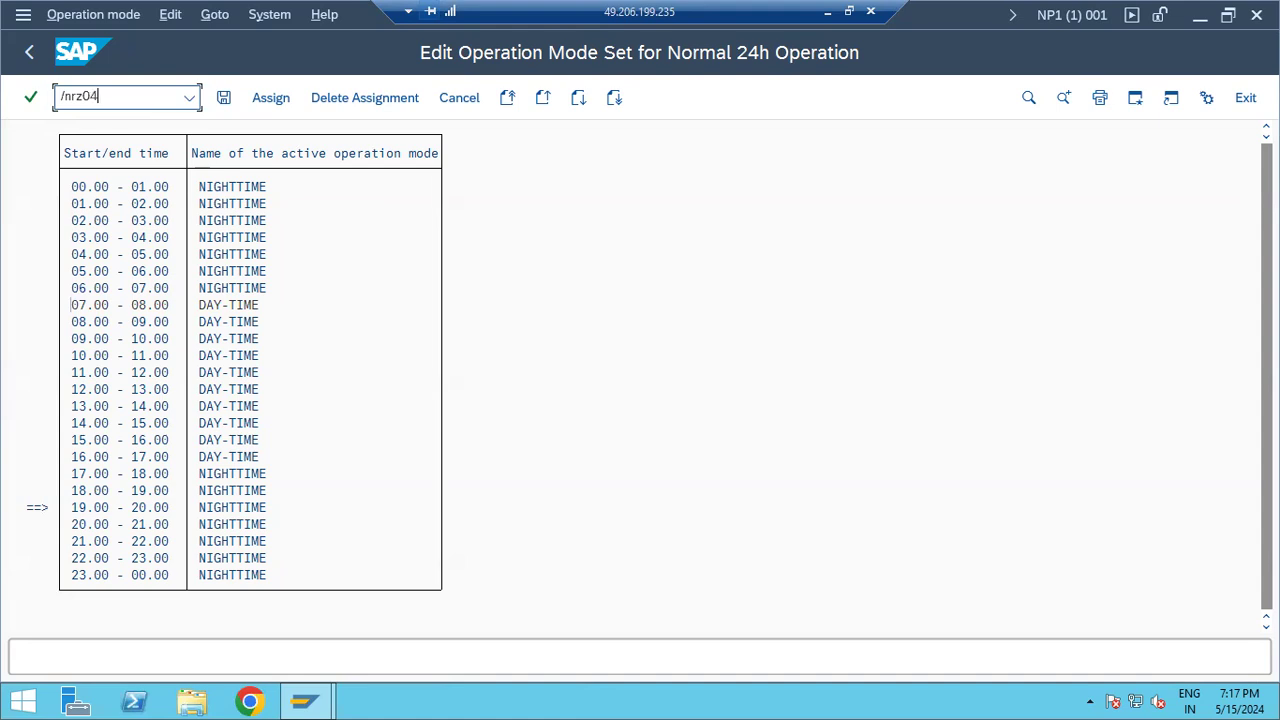
# Step: Open RZ04 and view the DAY-TIME work-process distribution, browsing the Settings and System menus
pyautogui.press('Return')
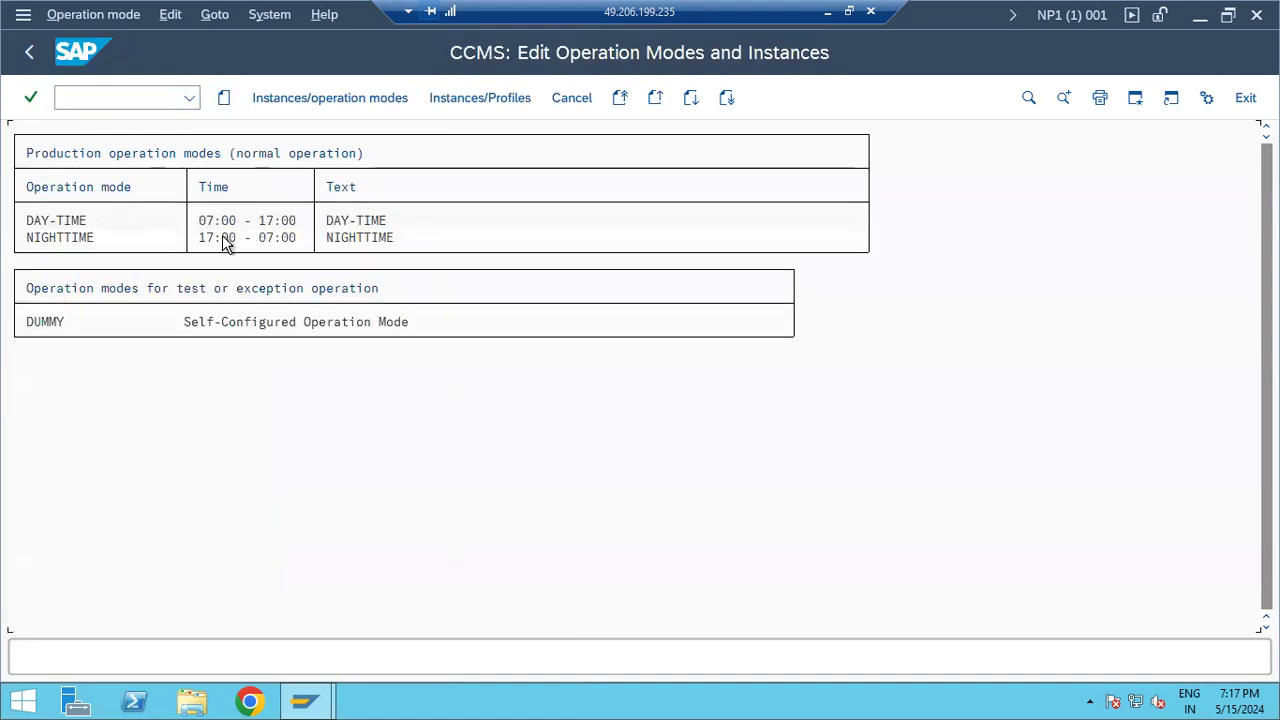
pyautogui.doubleClick(80, 222)
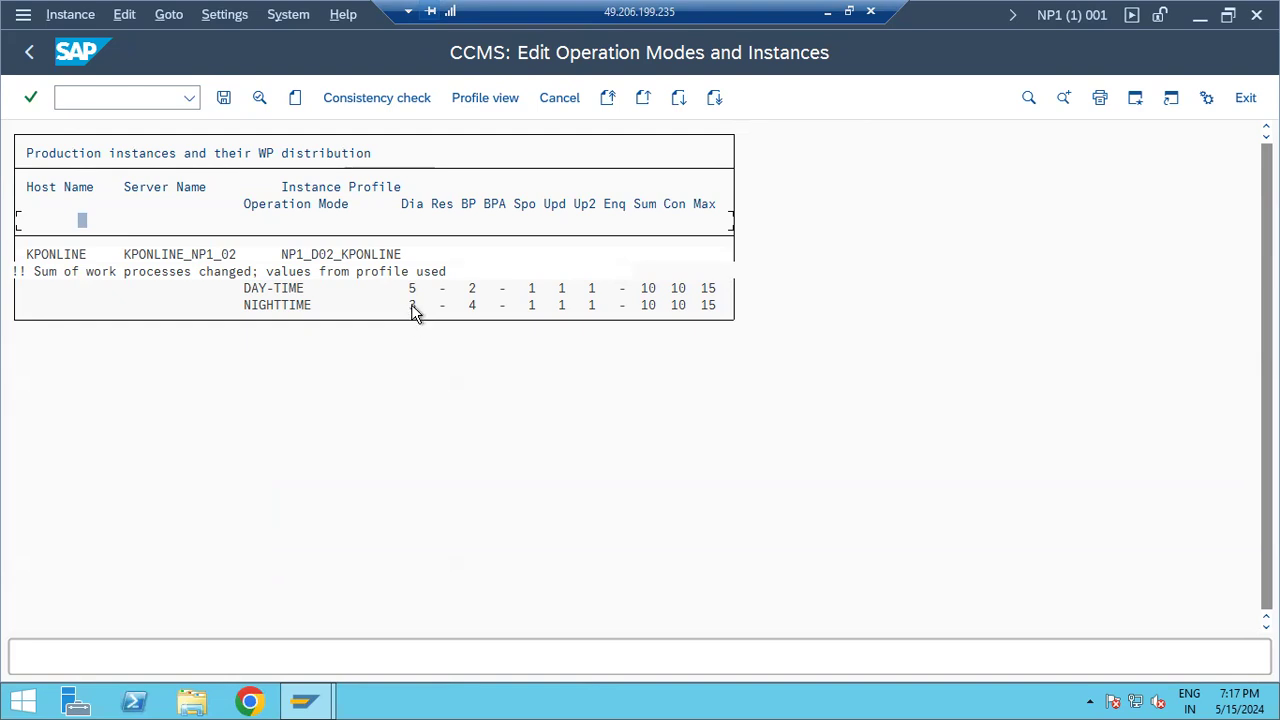
pyautogui.hotkey('alt', 's')
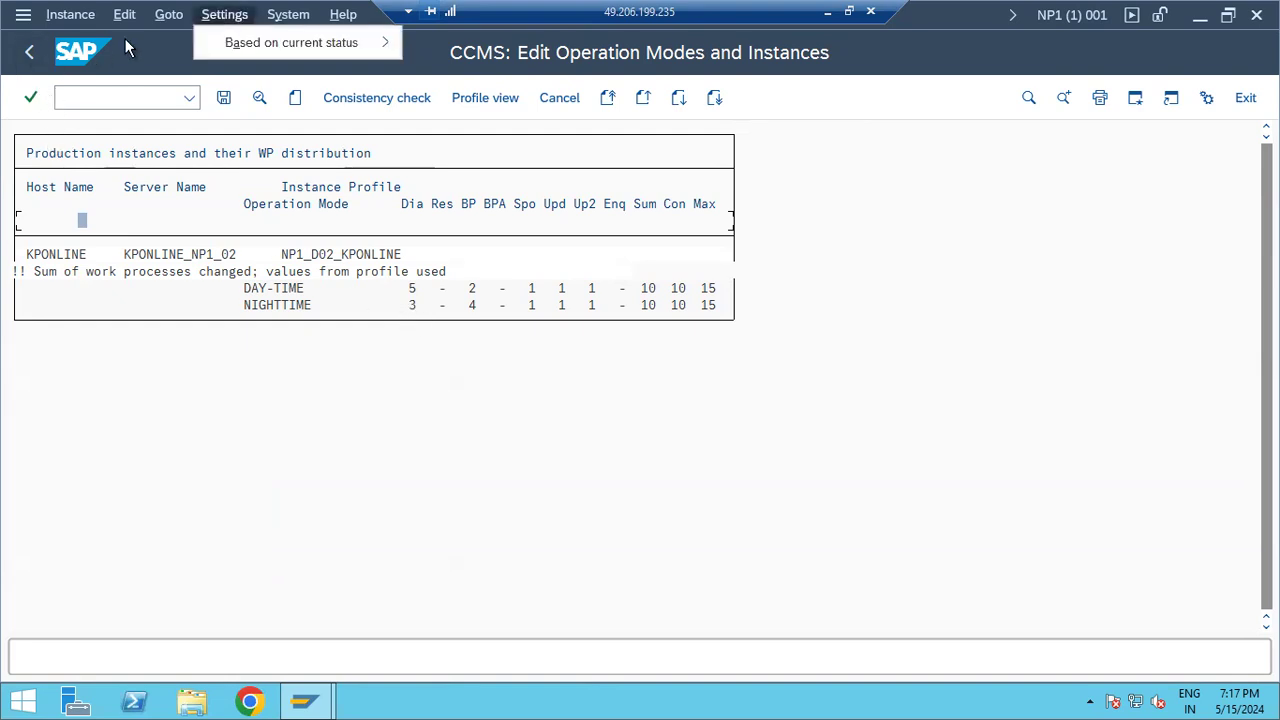
pyautogui.press('Left')
pyautogui.press('Right')
pyautogui.press('Right')
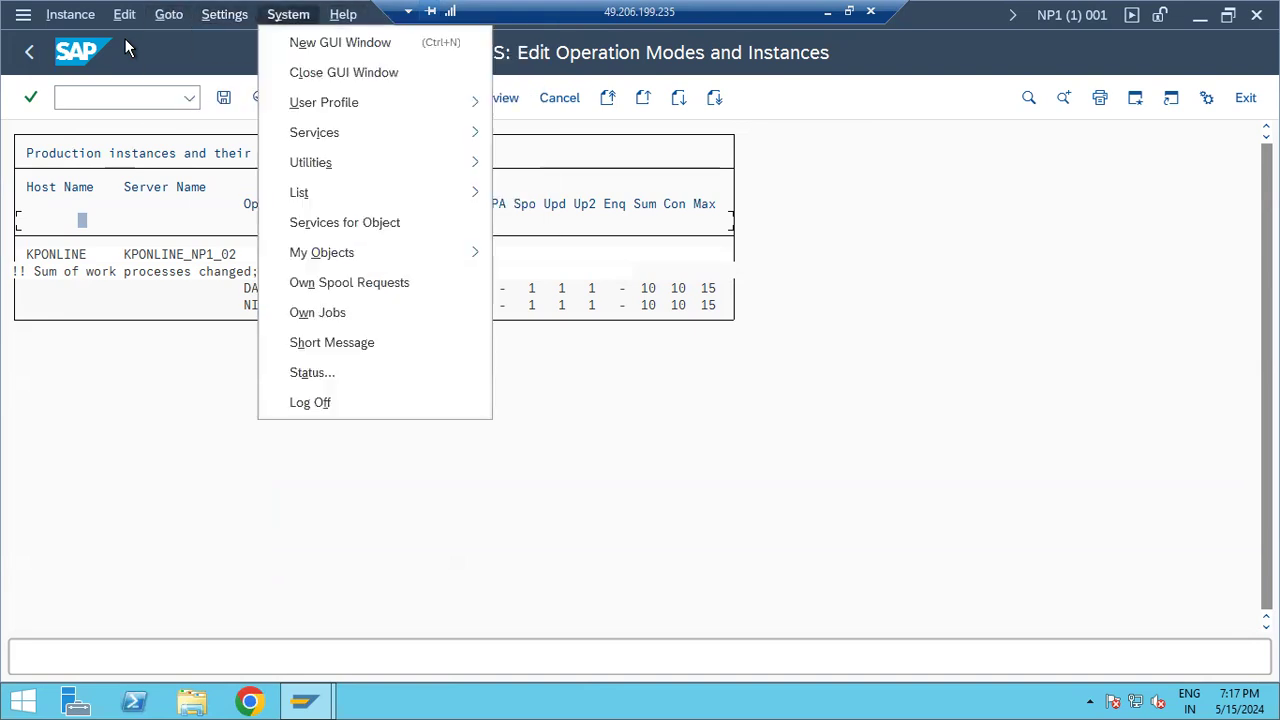
pyautogui.press('Left')
pyautogui.press('Right')
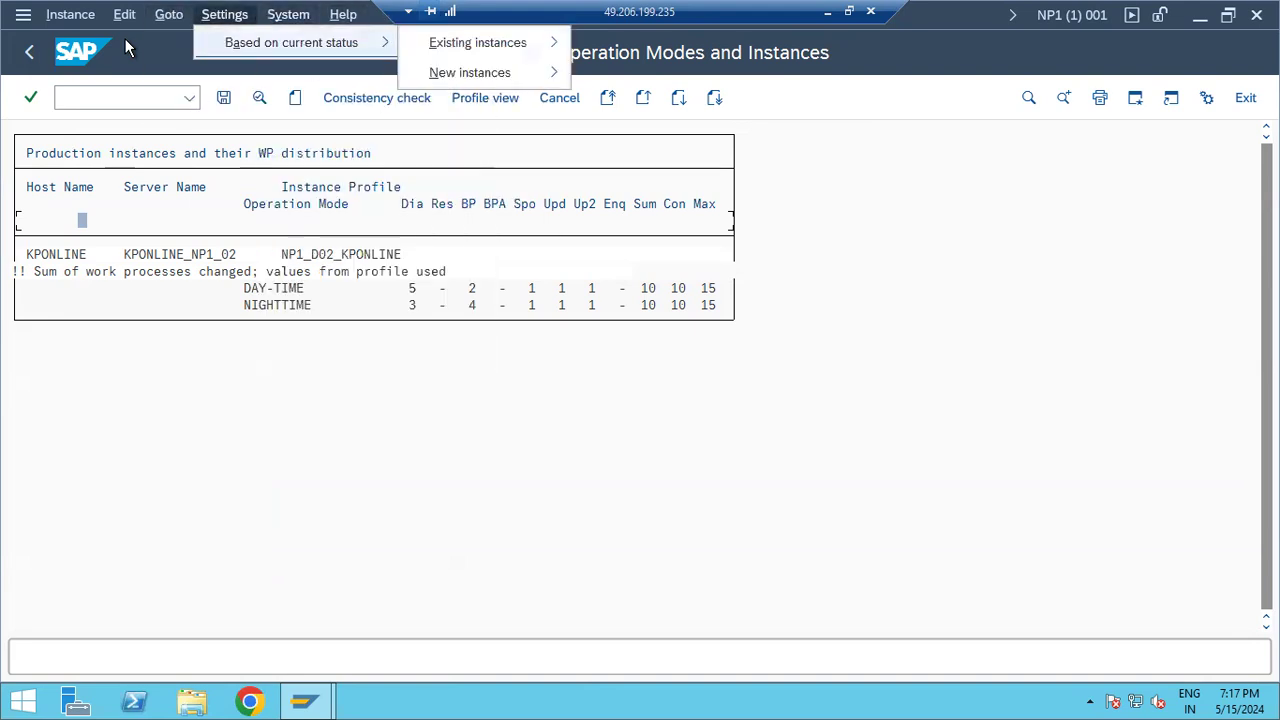
pyautogui.press('Right')
pyautogui.press('Down')
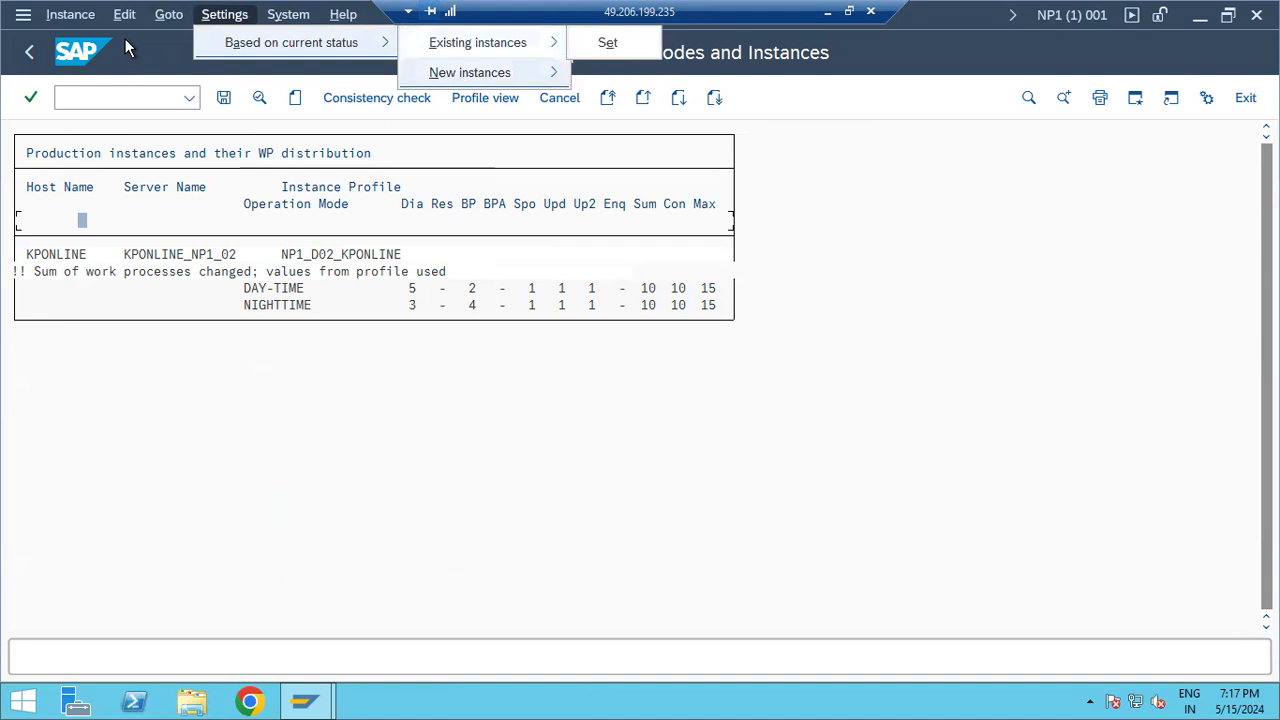
# Step: Return to the operation modes overview showing DAY-TIME 07:00–17:00 and NIGHTTIME 17:00–07:00
pyautogui.click(32, 57)
pyautogui.press('F10')
pyautogui.press('Right')
pyautogui.press('Right')
pyautogui.press('Down')
pyautogui.press('Right')
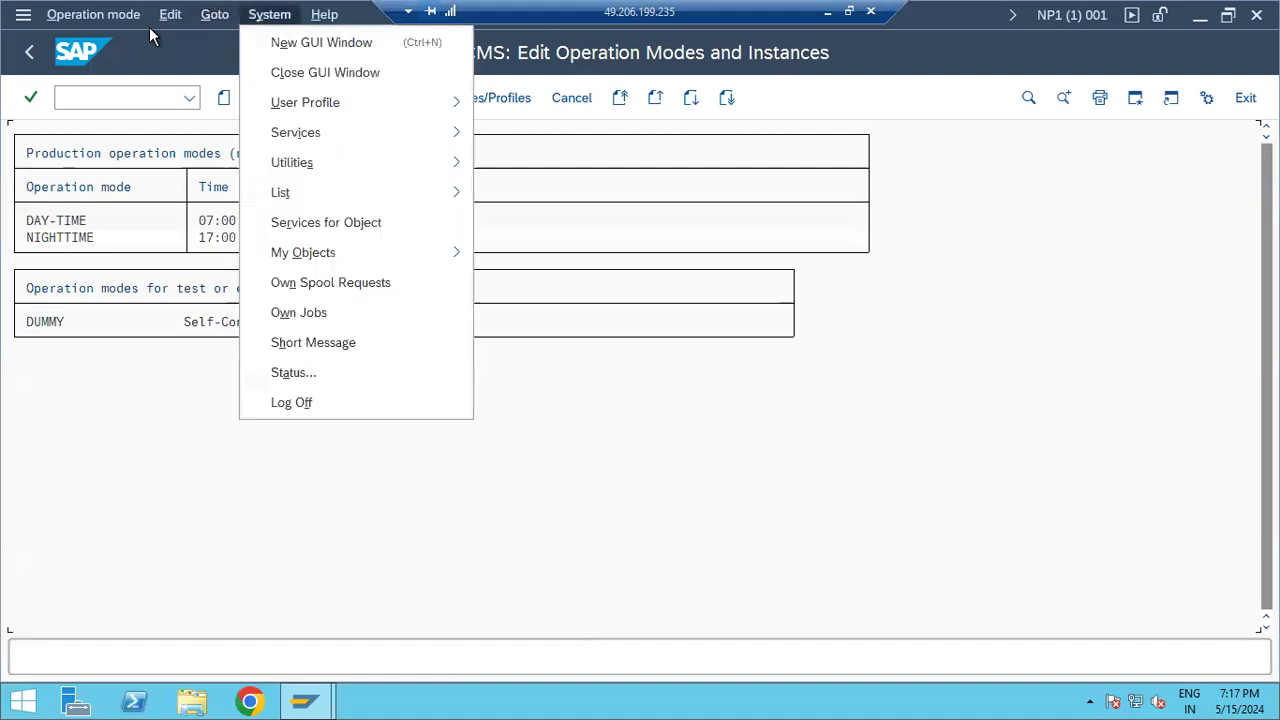
pyautogui.moveTo(95, 14)
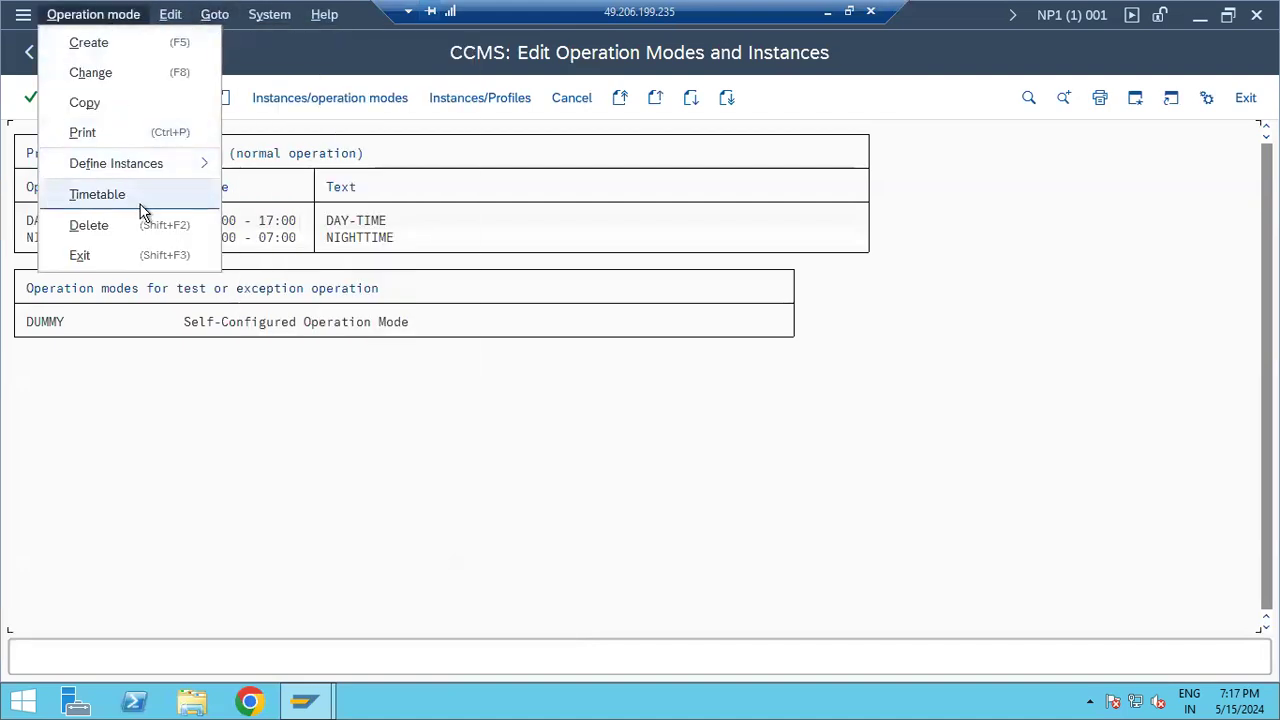
pyautogui.click(140, 414)
pyautogui.click(91, 100)
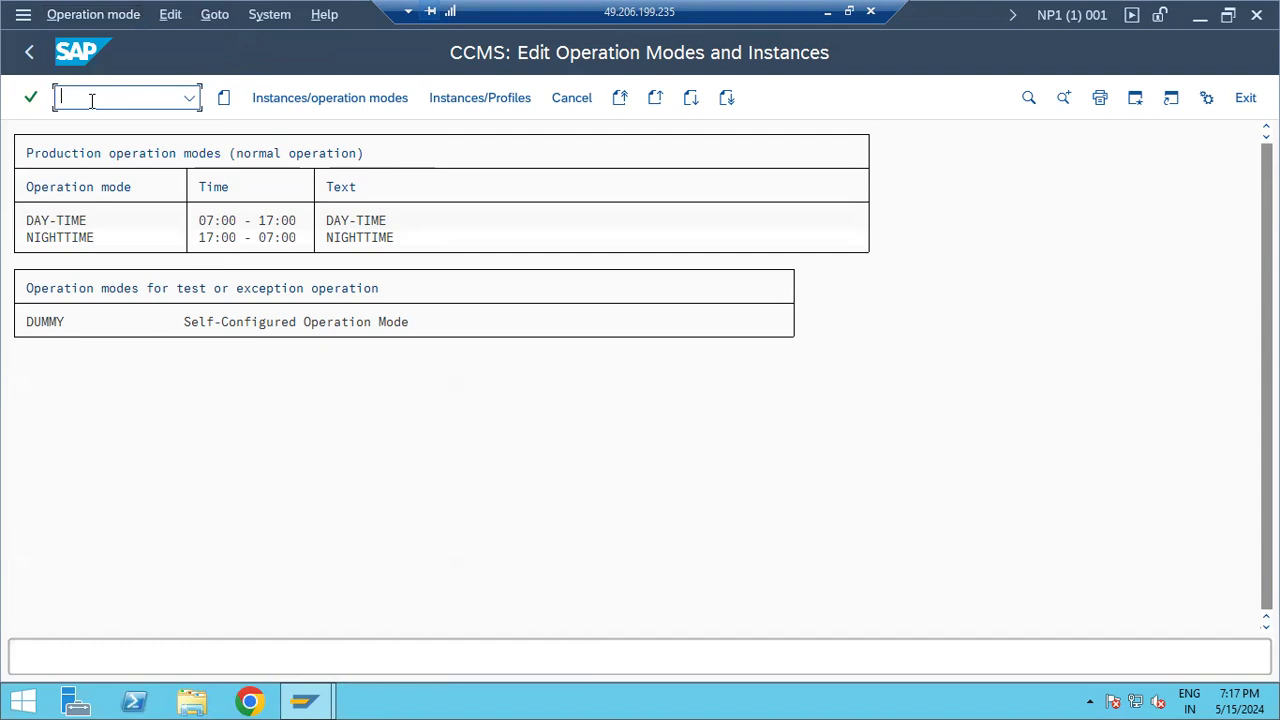
# Step: Open SM50 for kponline_NP1_02 and refresh it to show 4 dialog and 3 background processes
pyautogui.write('/nsm50')
pyautogui.press('Return')
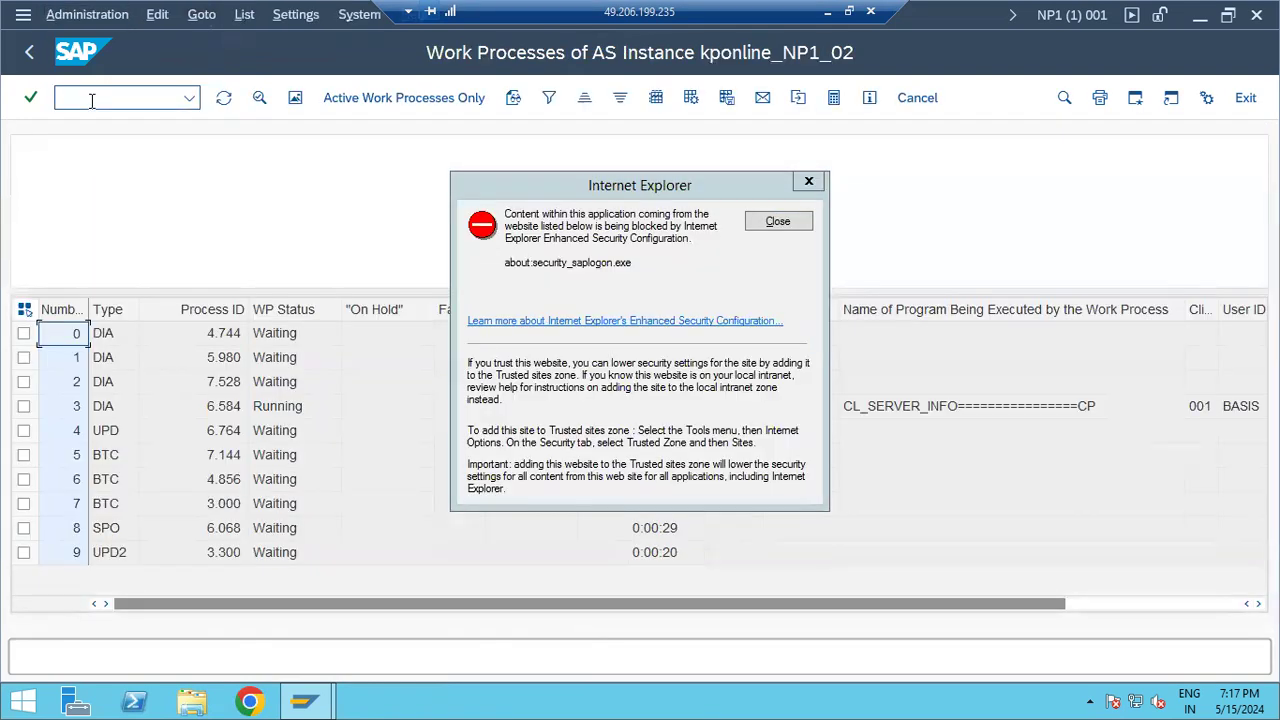
pyautogui.click(776, 219)
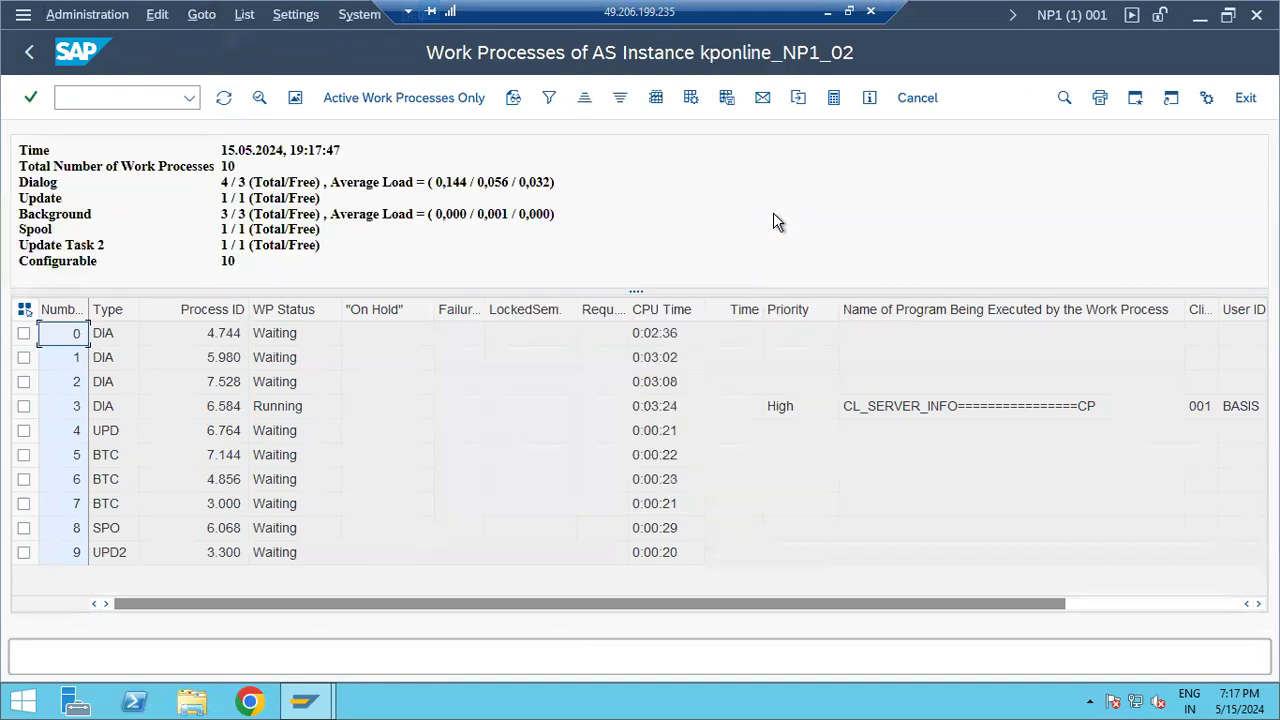
pyautogui.click(224, 100)
pyautogui.click(224, 100)
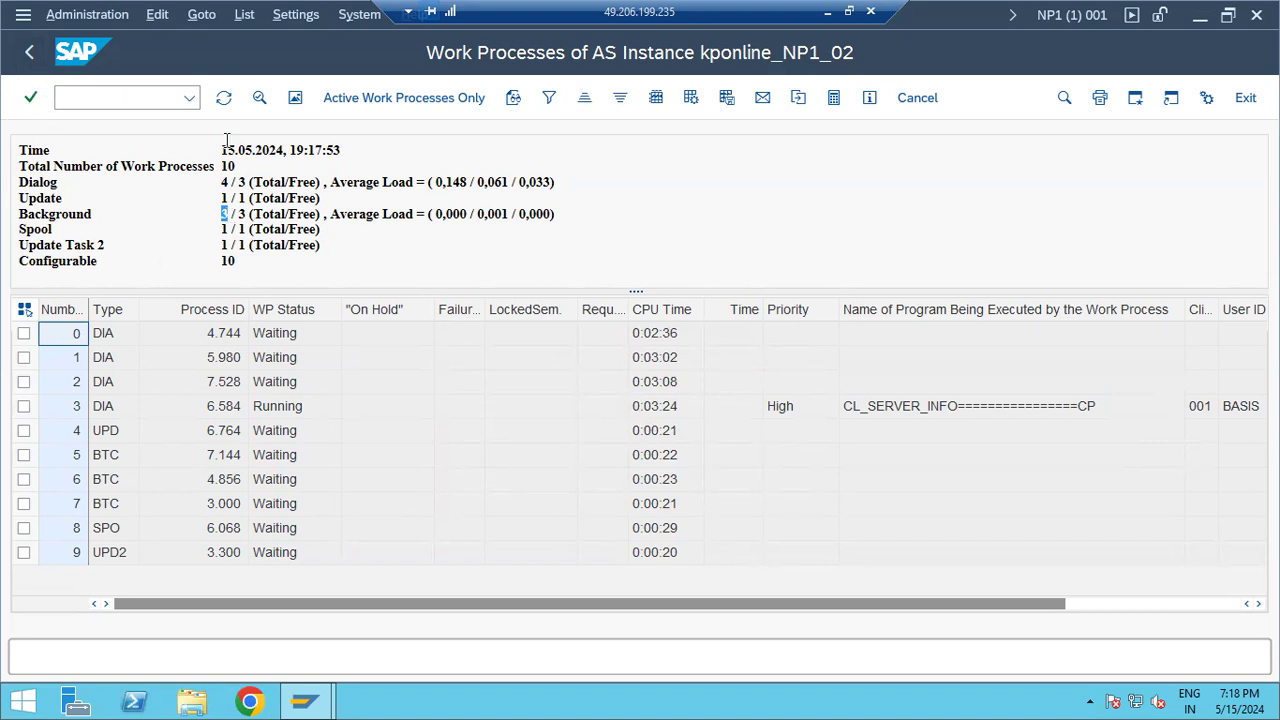
pyautogui.click(223, 97)
pyautogui.click(155, 92)
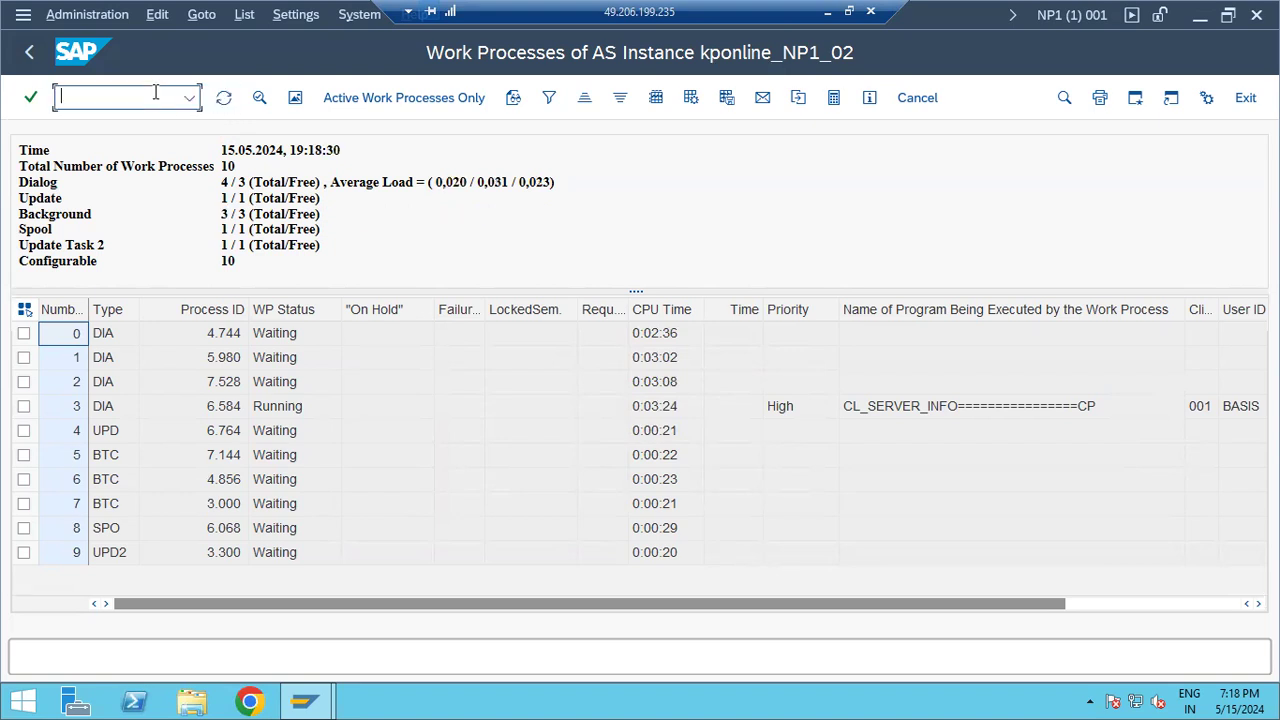
# Step: Open RZ03 and select the kponline_NP1_02 server
pyautogui.write('/nrz03')
pyautogui.press('Return')
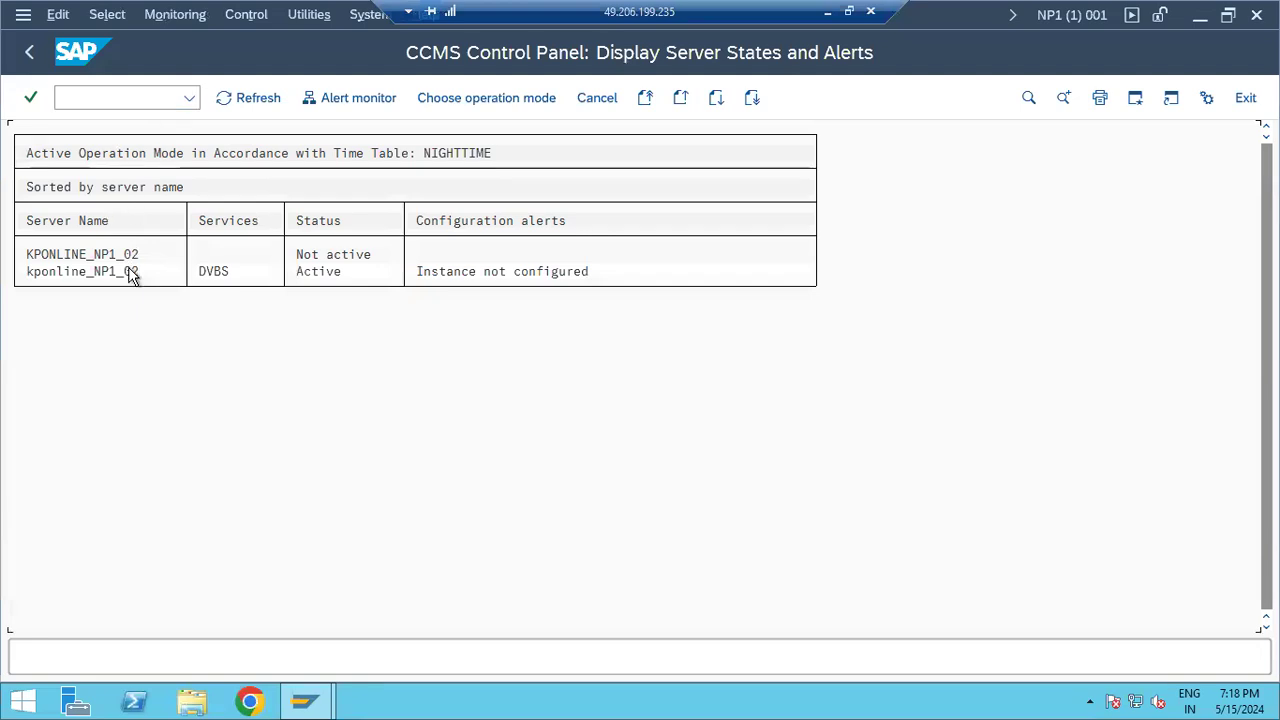
pyautogui.click(97, 272)
# Step: Switch the selected server to NIGHTTIME, confirming the switch despite the inconsistencies
pyautogui.click(240, 15)
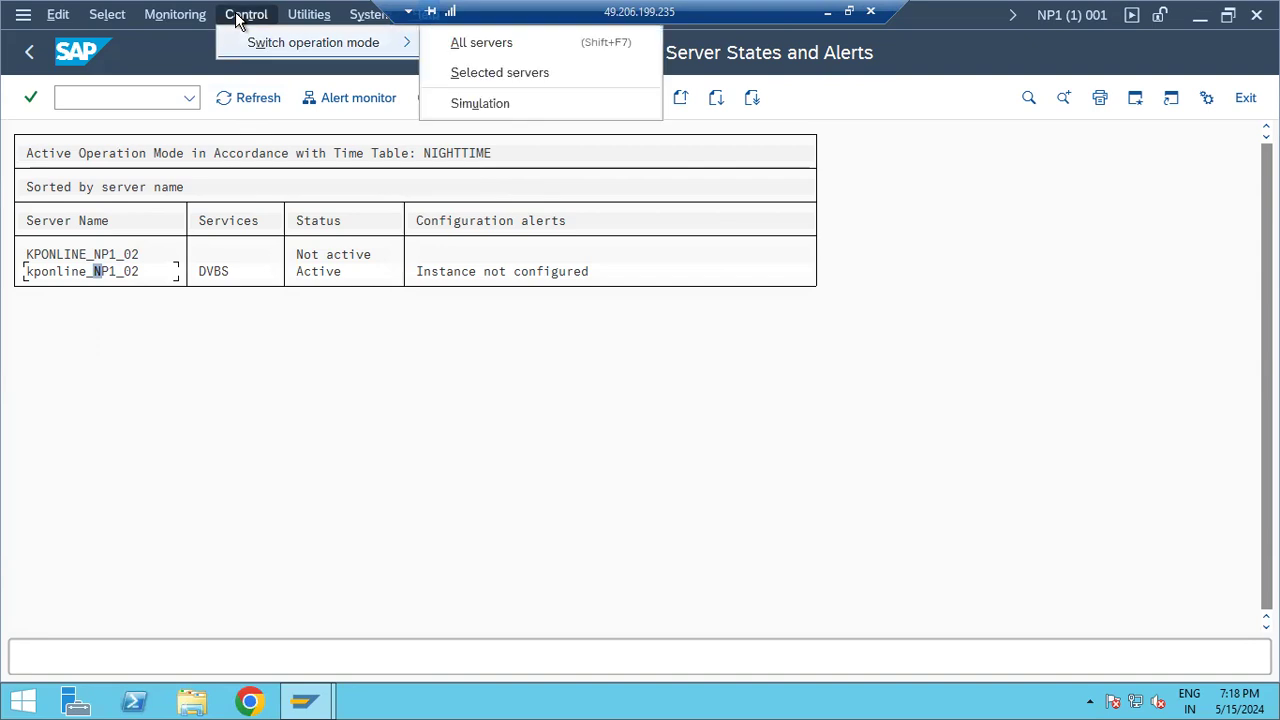
pyautogui.press('Down')
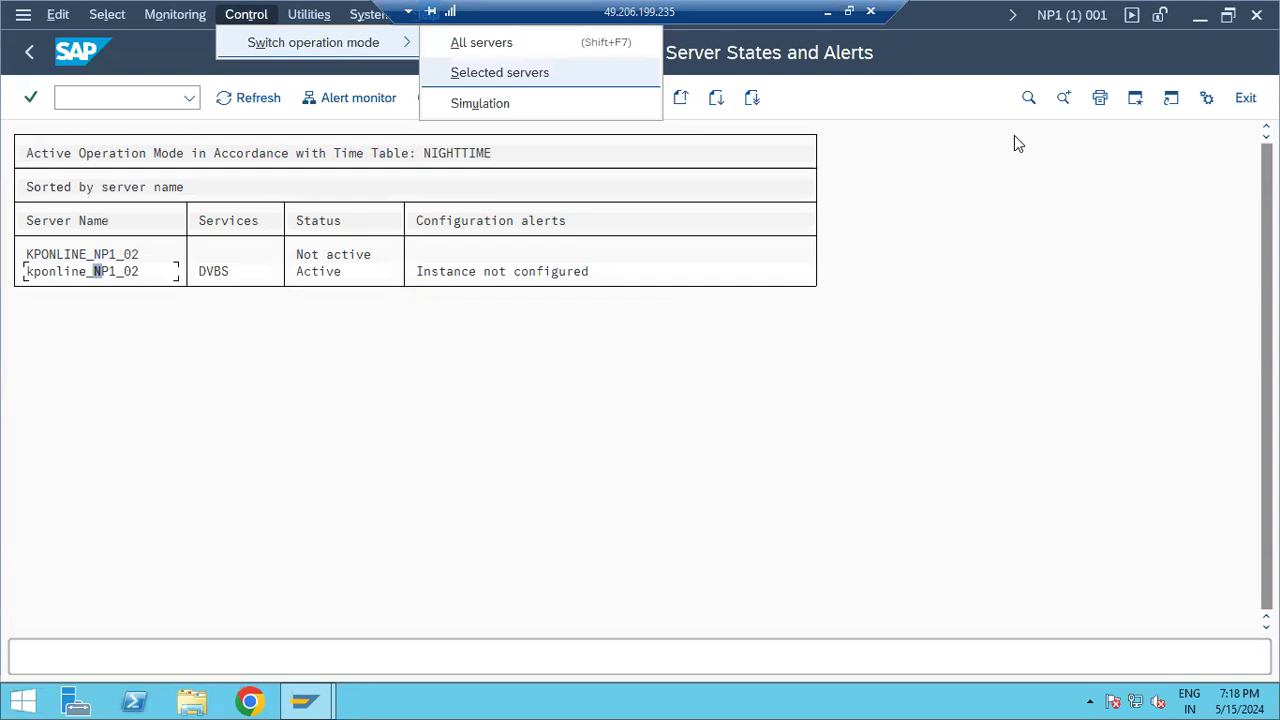
pyautogui.click(320, 20)
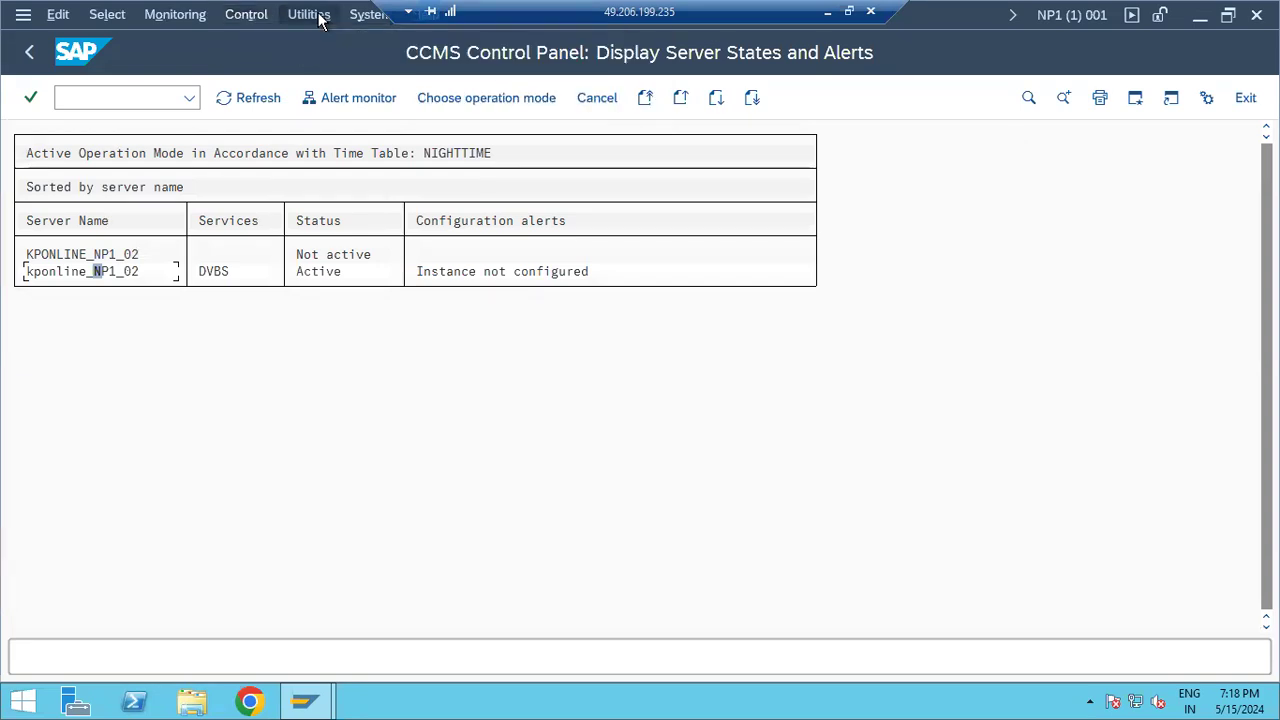
pyautogui.click(249, 17)
pyautogui.moveTo(366, 44)
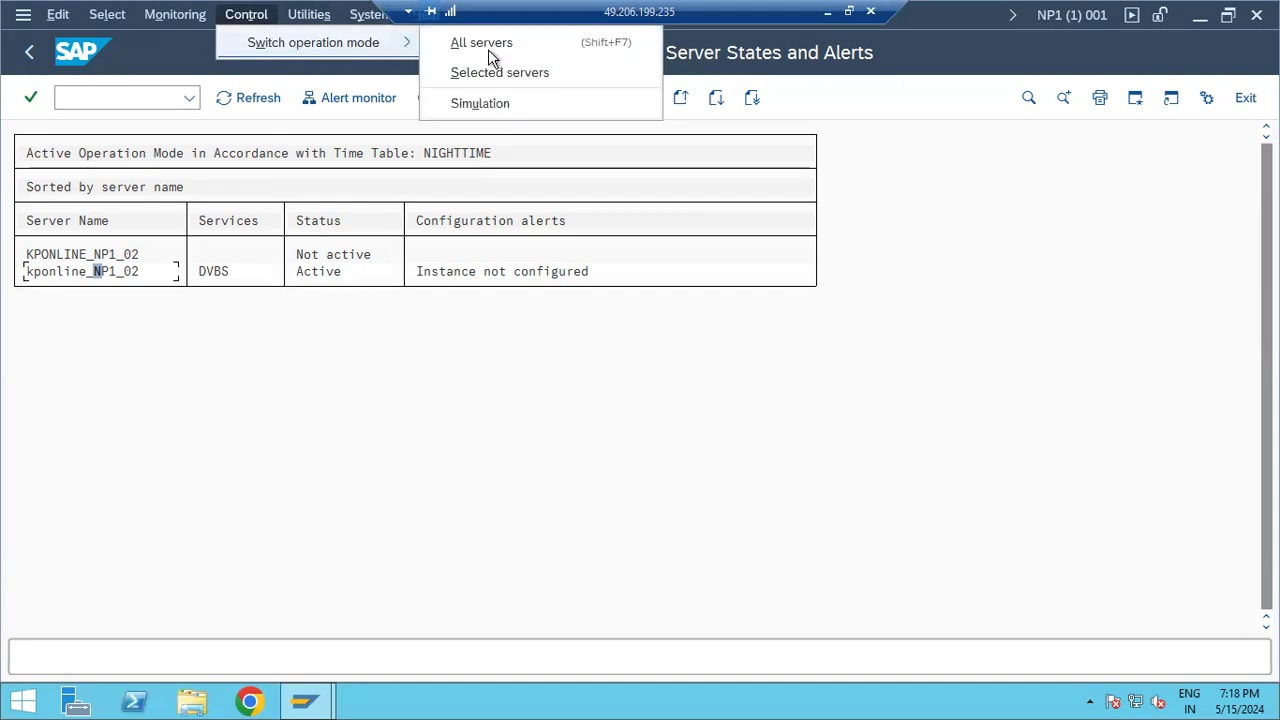
pyautogui.click(500, 76)
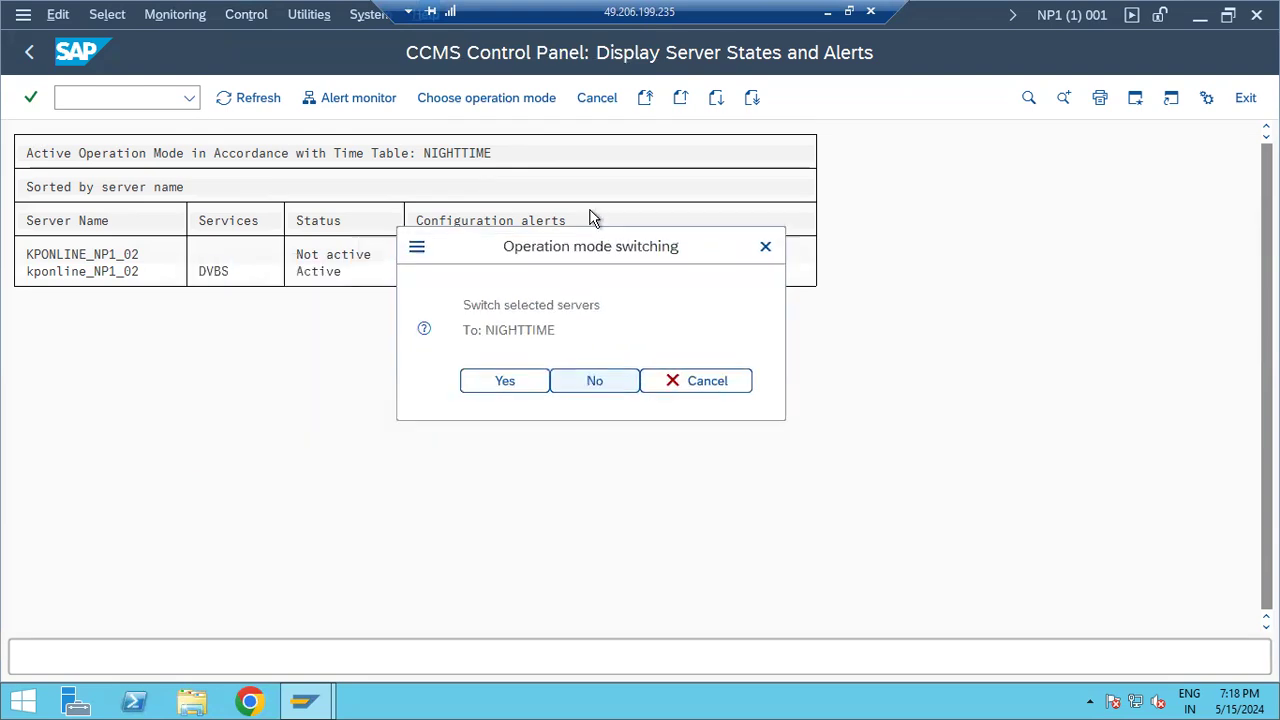
pyautogui.click(660, 328)
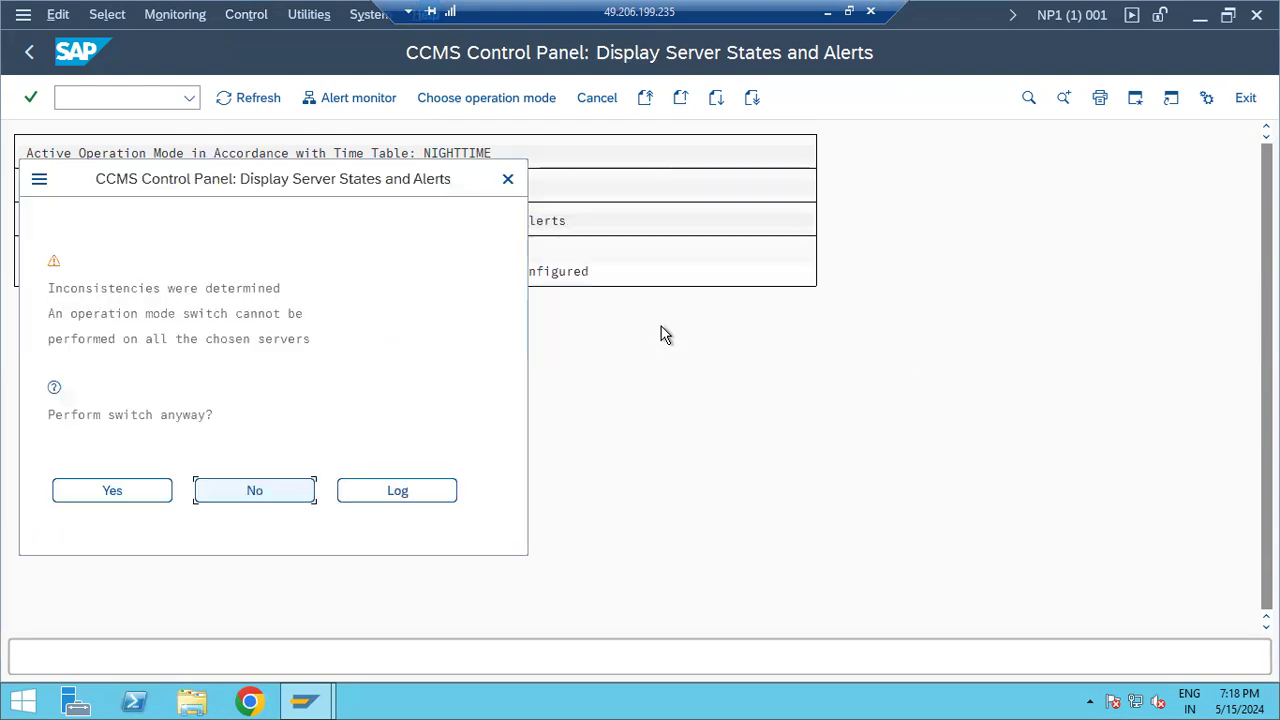
pyautogui.click(129, 489)
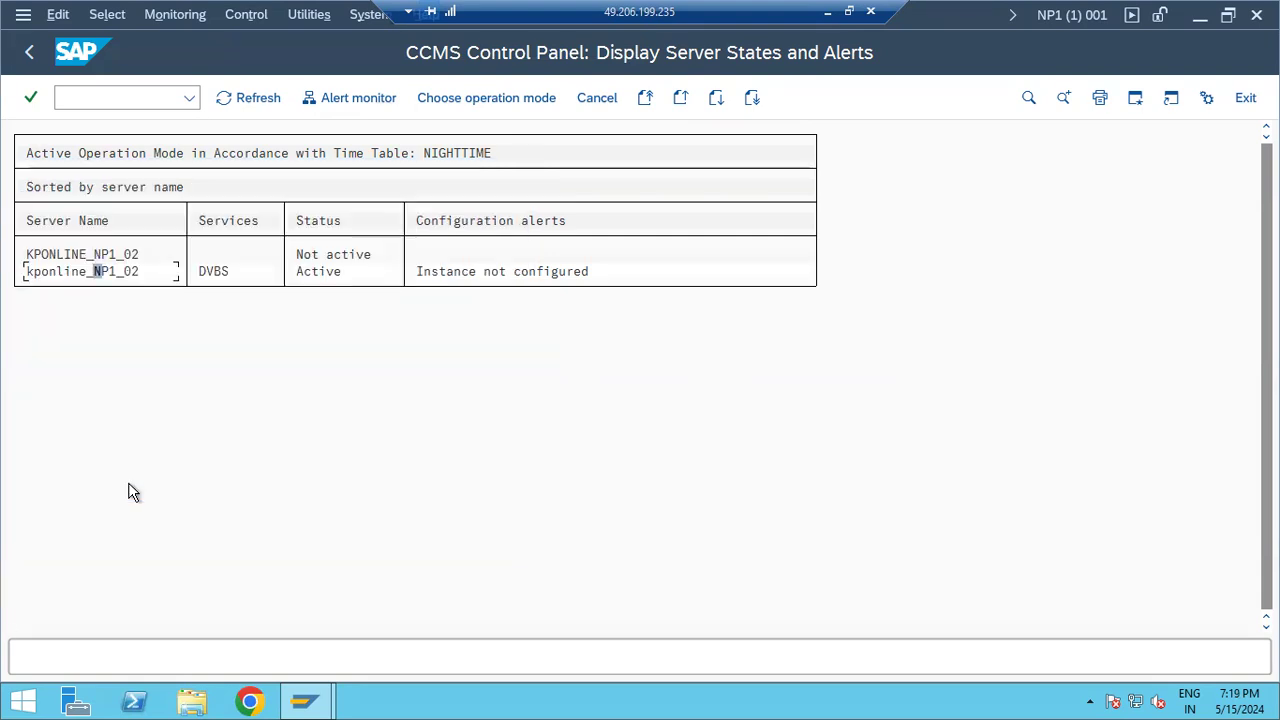
pyautogui.click(29, 52)
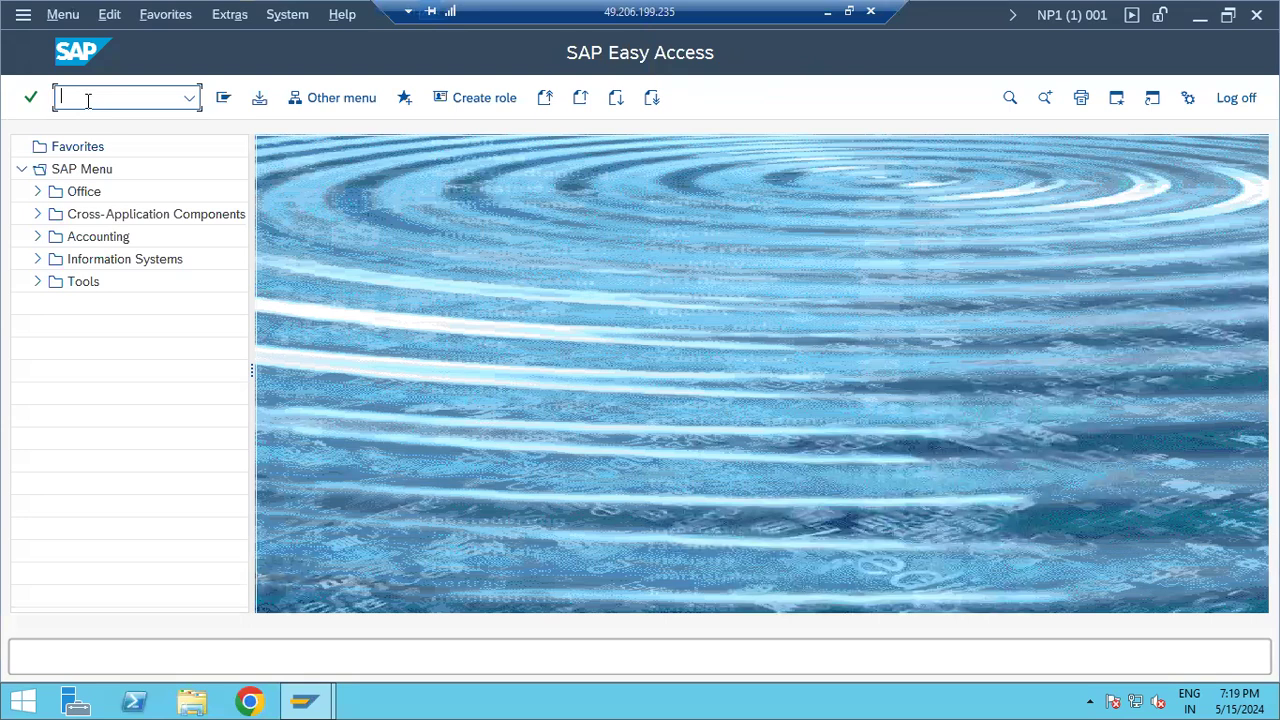
# Step: Check the instance's work processes in SM50 after dismissing the browser security warning
pyautogui.write('sm50')
pyautogui.press('Return')
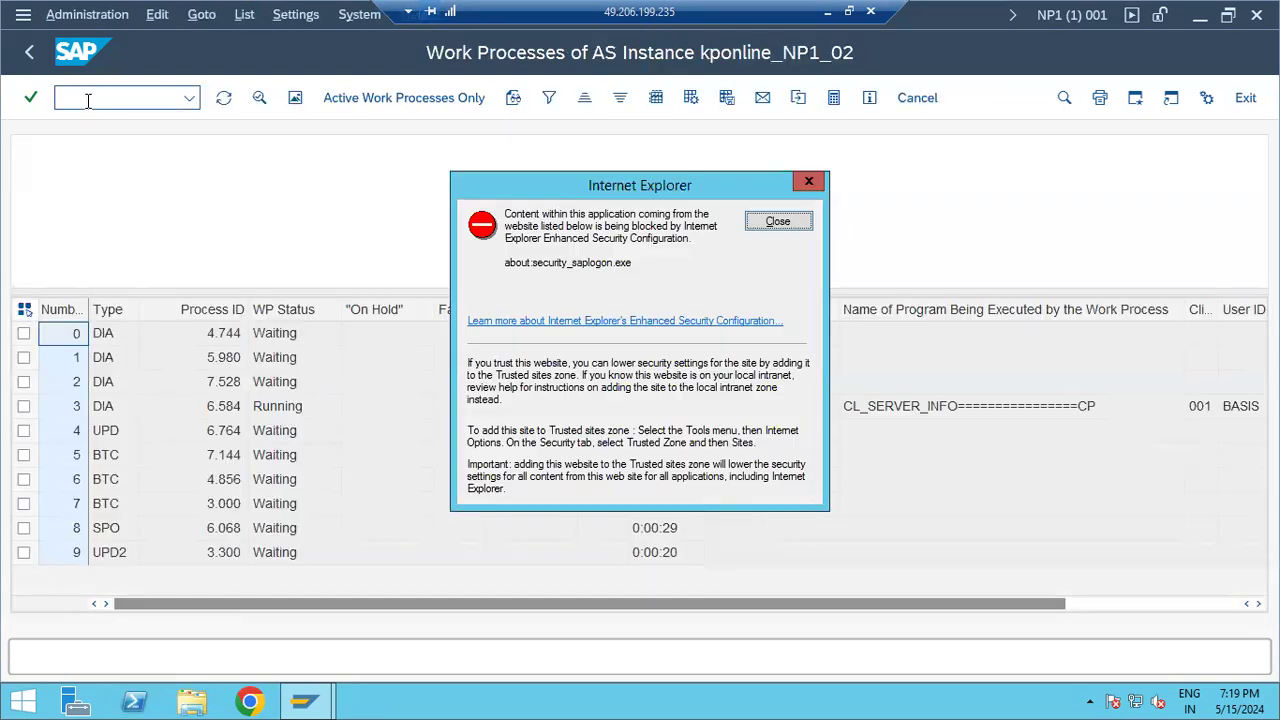
pyautogui.click(780, 222)
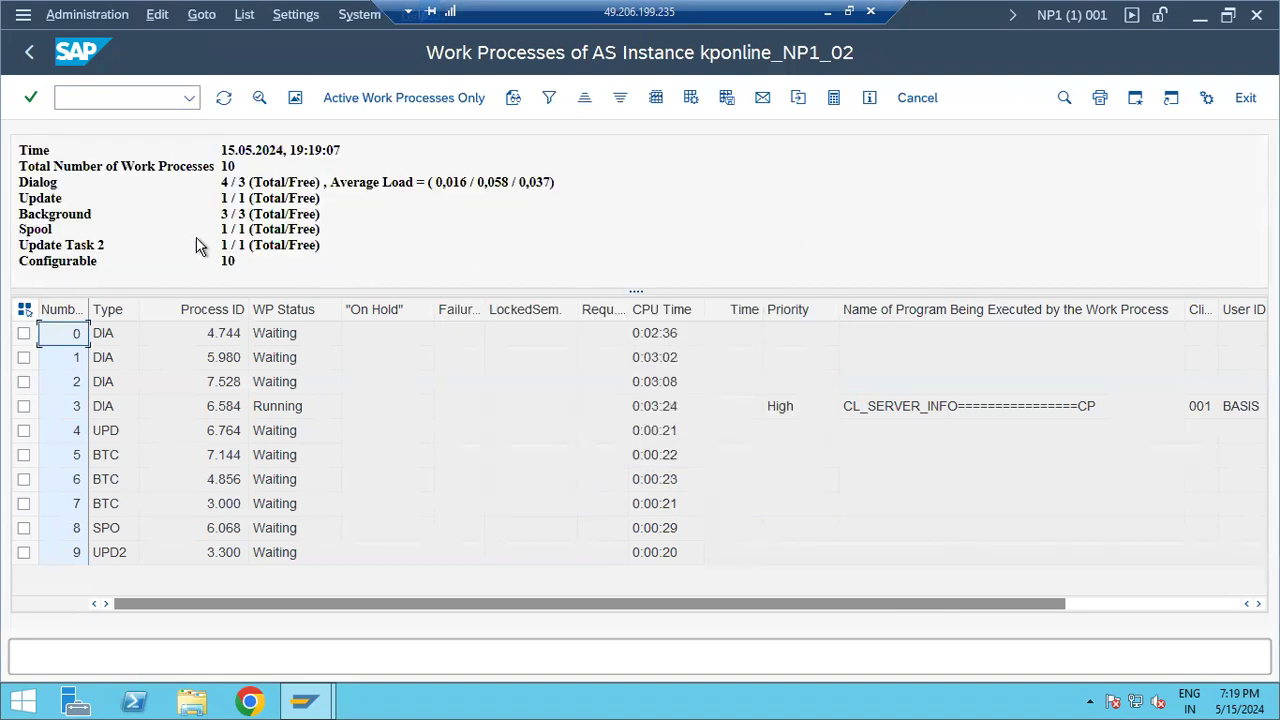
pyautogui.click(36, 53)
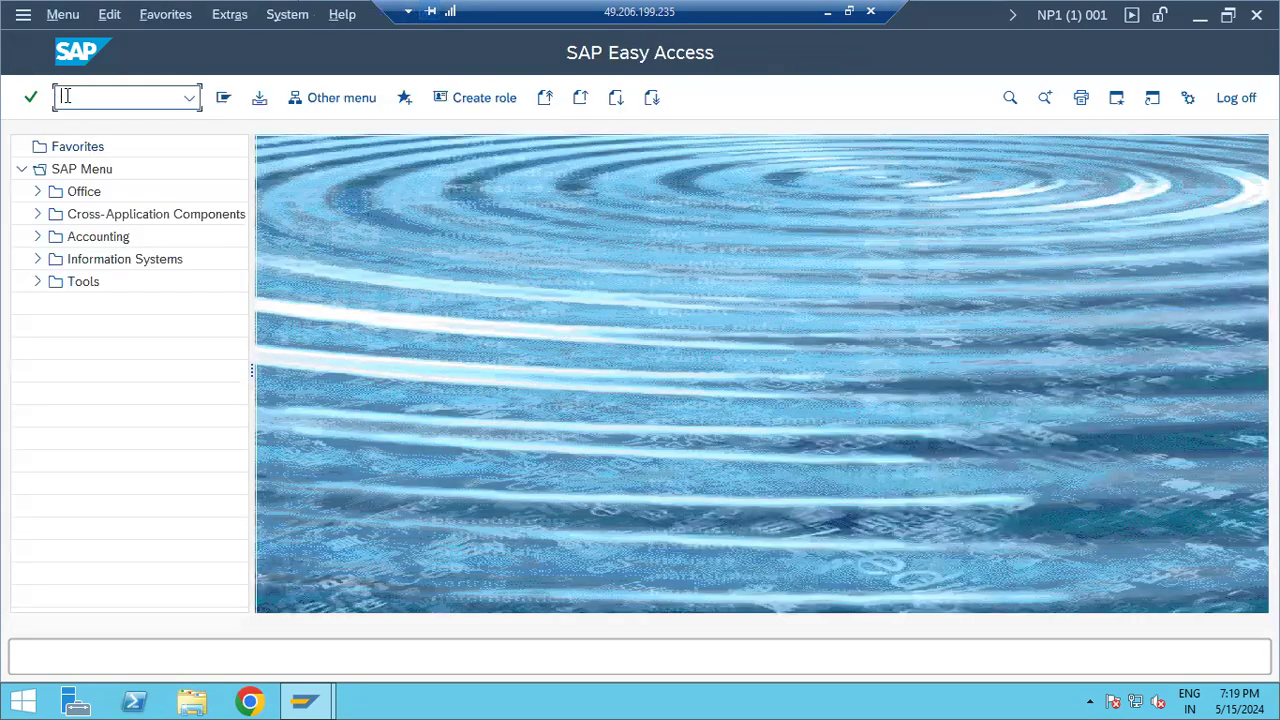
# Step: Run the SM21 system log for all instances with Extended Instance Name cleared, finding no messages
pyautogui.write('sm21')
pyautogui.press('Return')
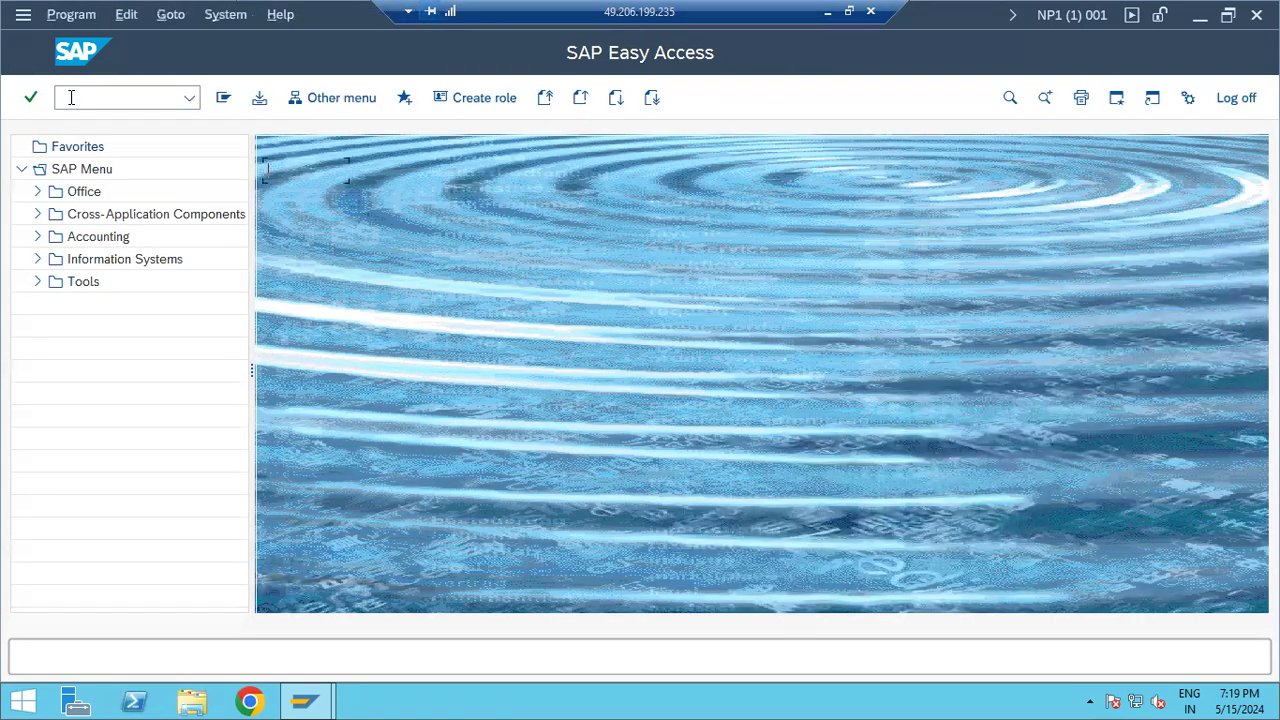
pyautogui.click(258, 97)
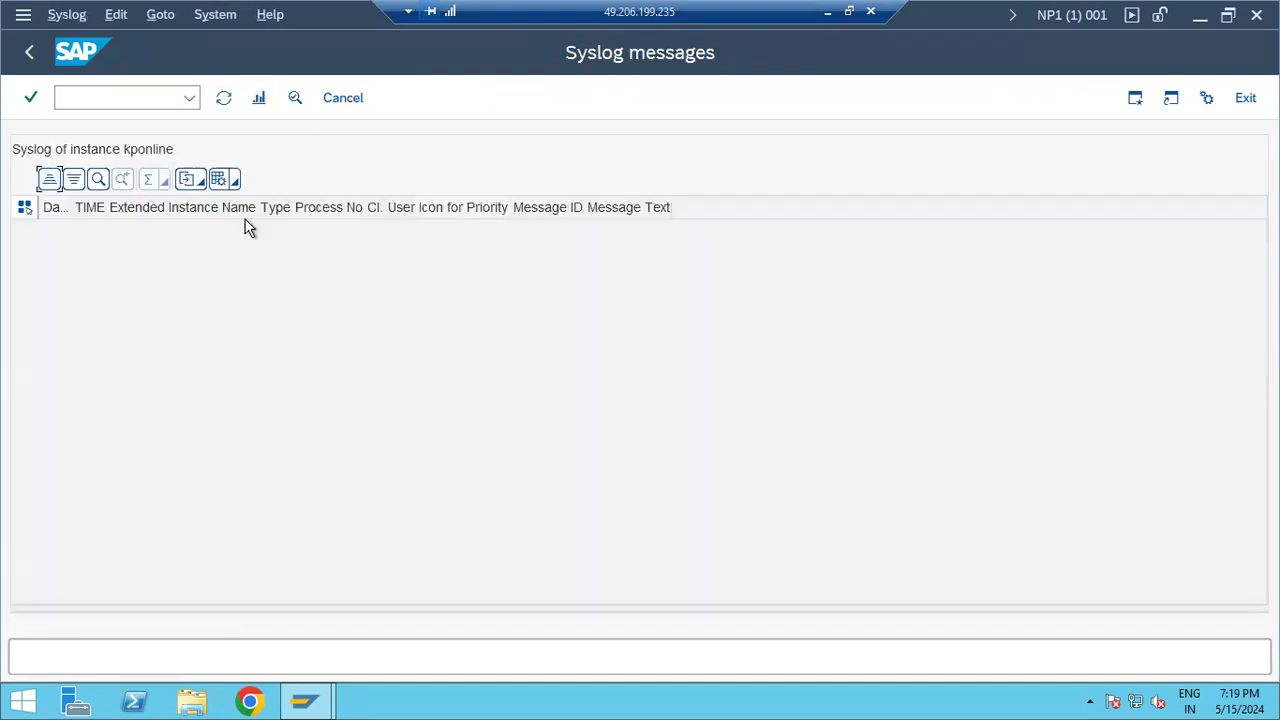
pyautogui.click(31, 53)
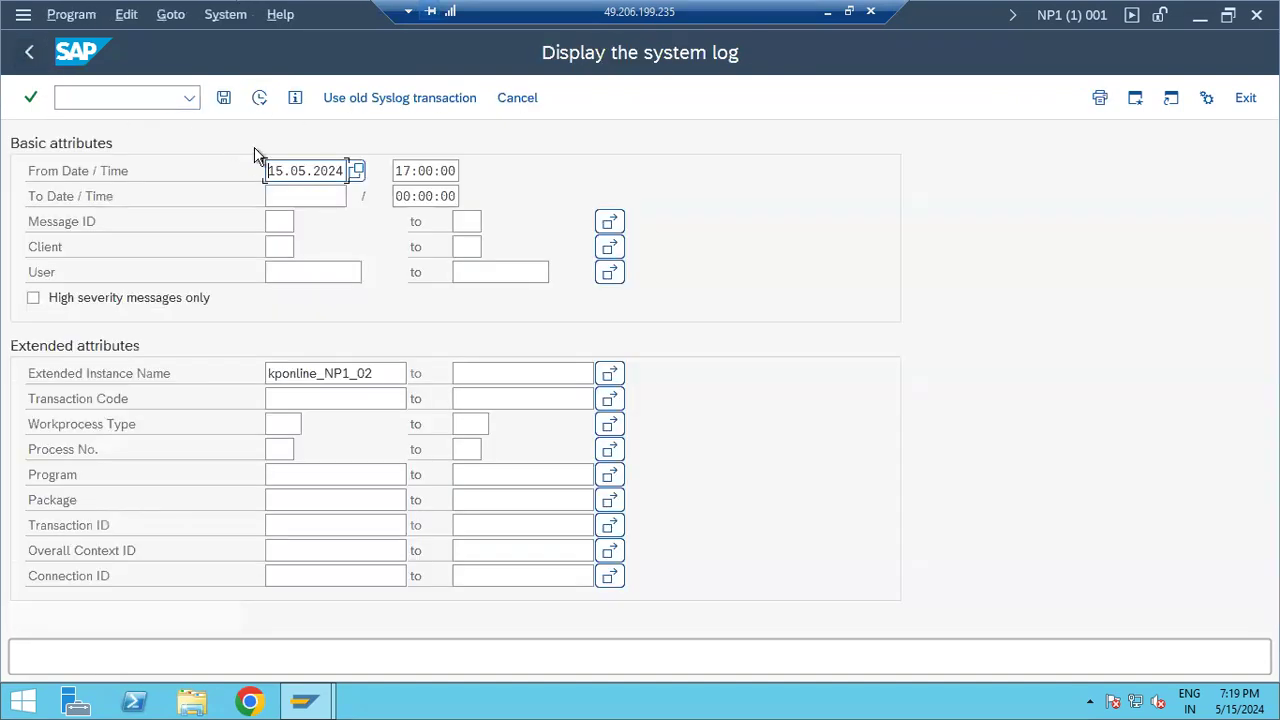
pyautogui.click(349, 363)
pyautogui.doubleClick(350, 362)
pyautogui.press('Delete')
pyautogui.click(258, 96)
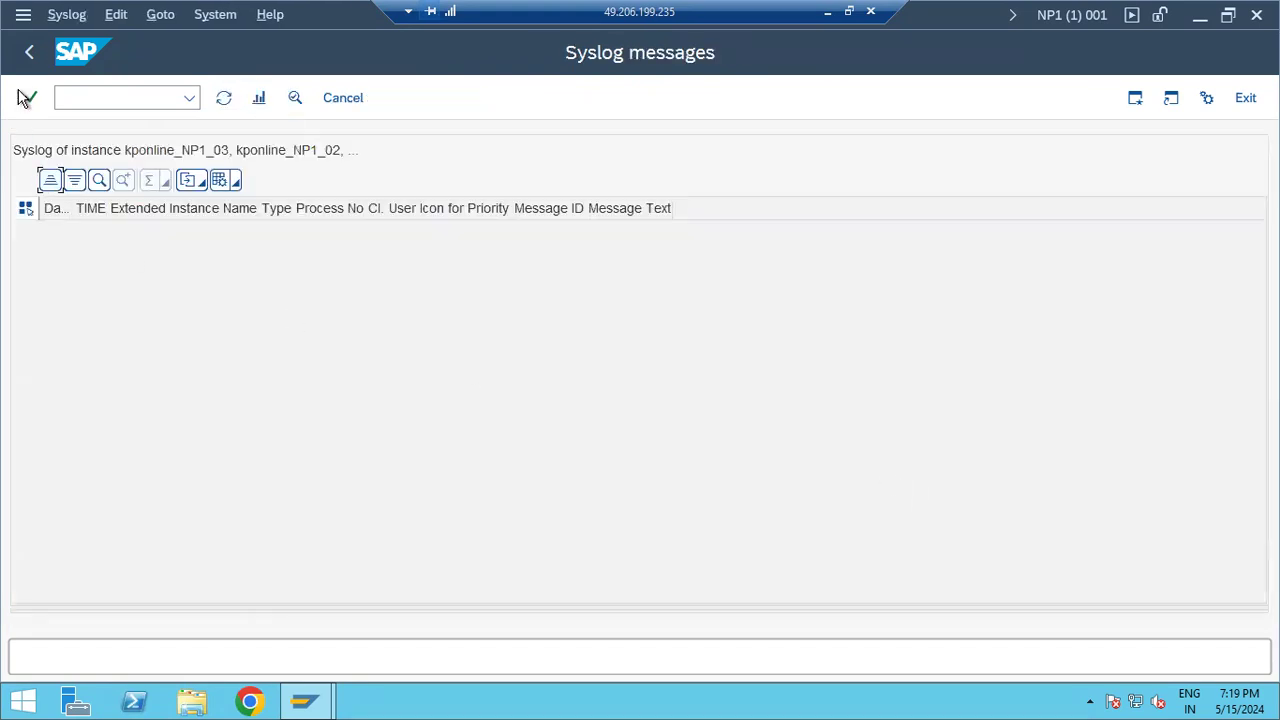
pyautogui.click(29, 54)
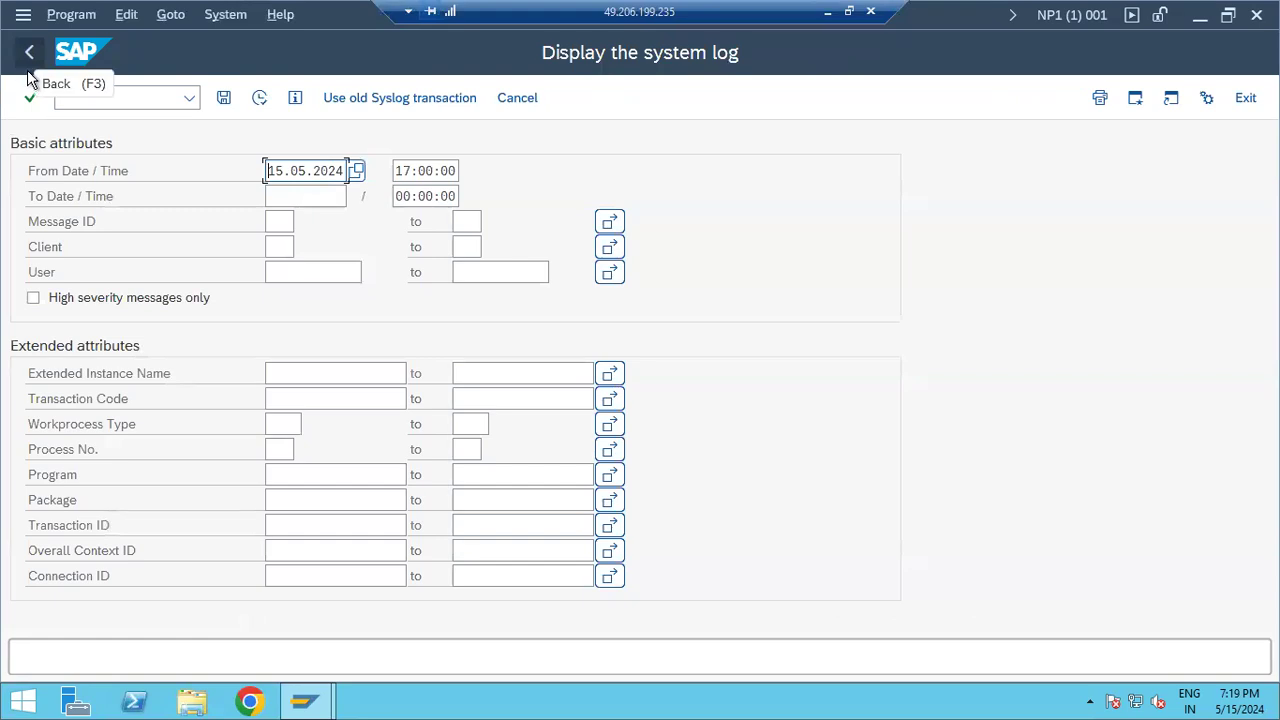
pyautogui.click(27, 60)
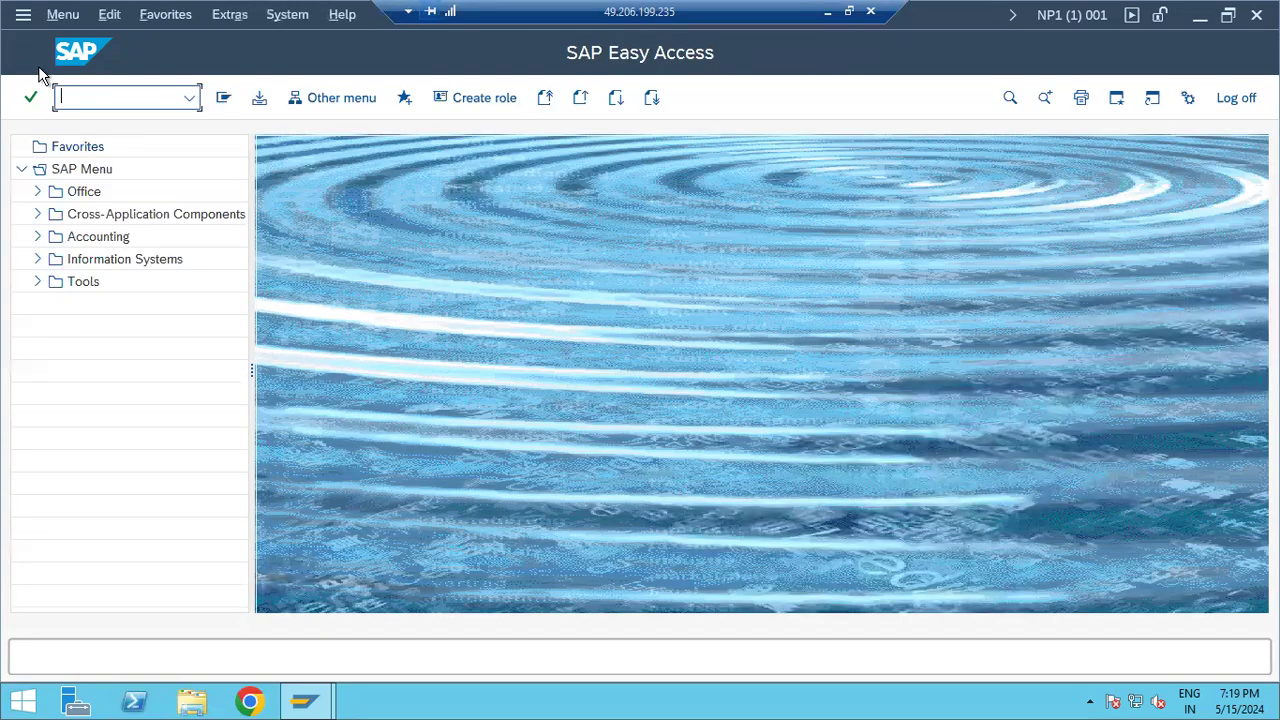
# Step: Glance at RZ03, then view DAY-TIME (5 dialog/2 background) and NIGHTTIME (3/4) distributions in RZ04
pyautogui.write('rz03')
pyautogui.press('Return')
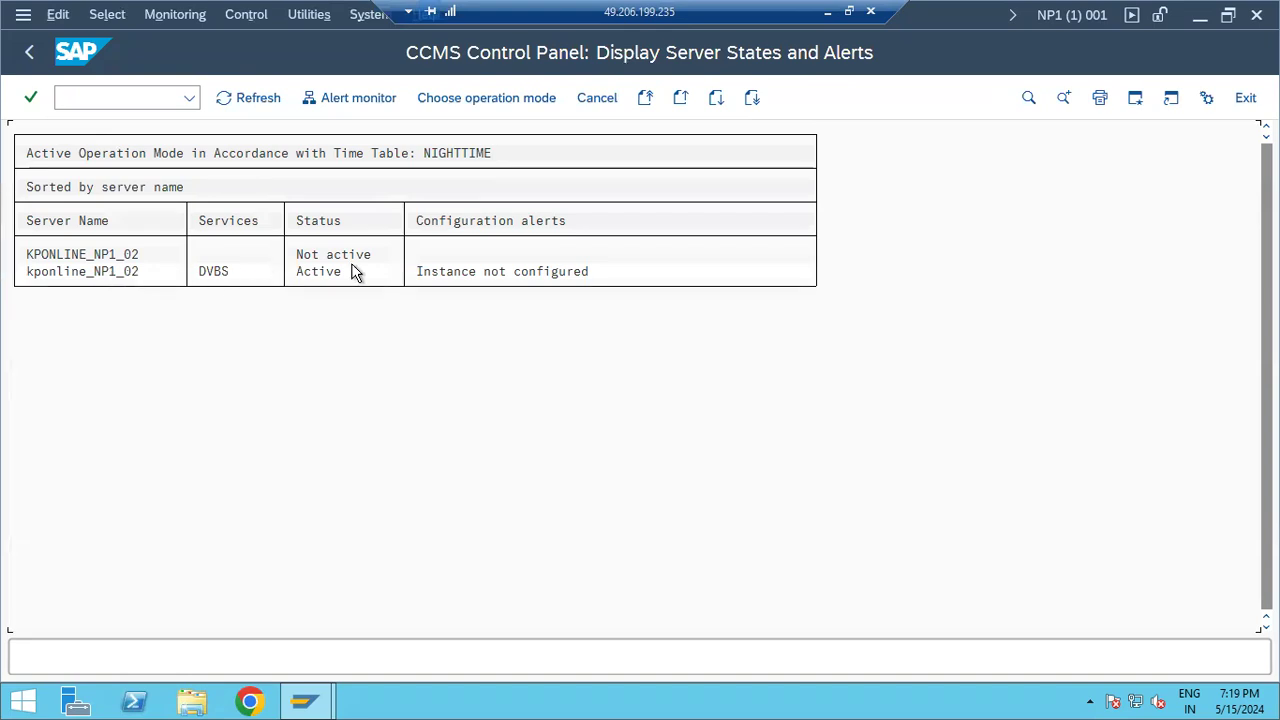
pyautogui.click(32, 53)
pyautogui.write('rz04')
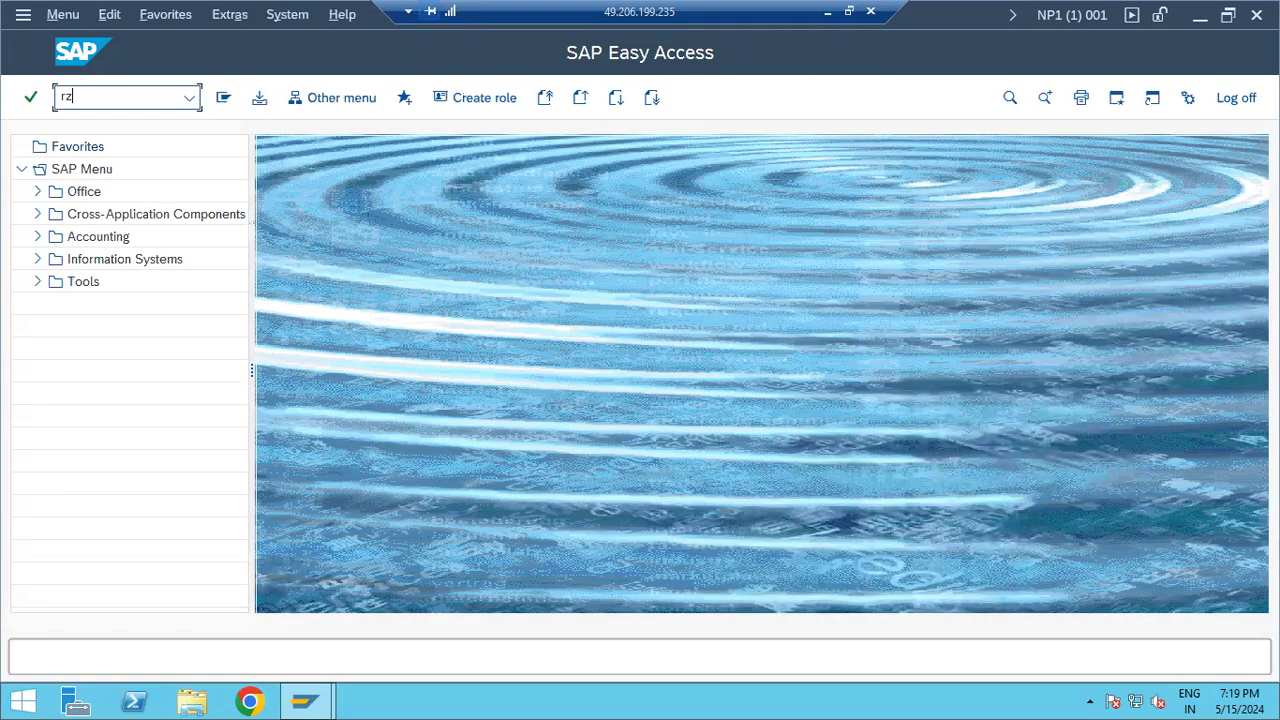
pyautogui.press('Return')
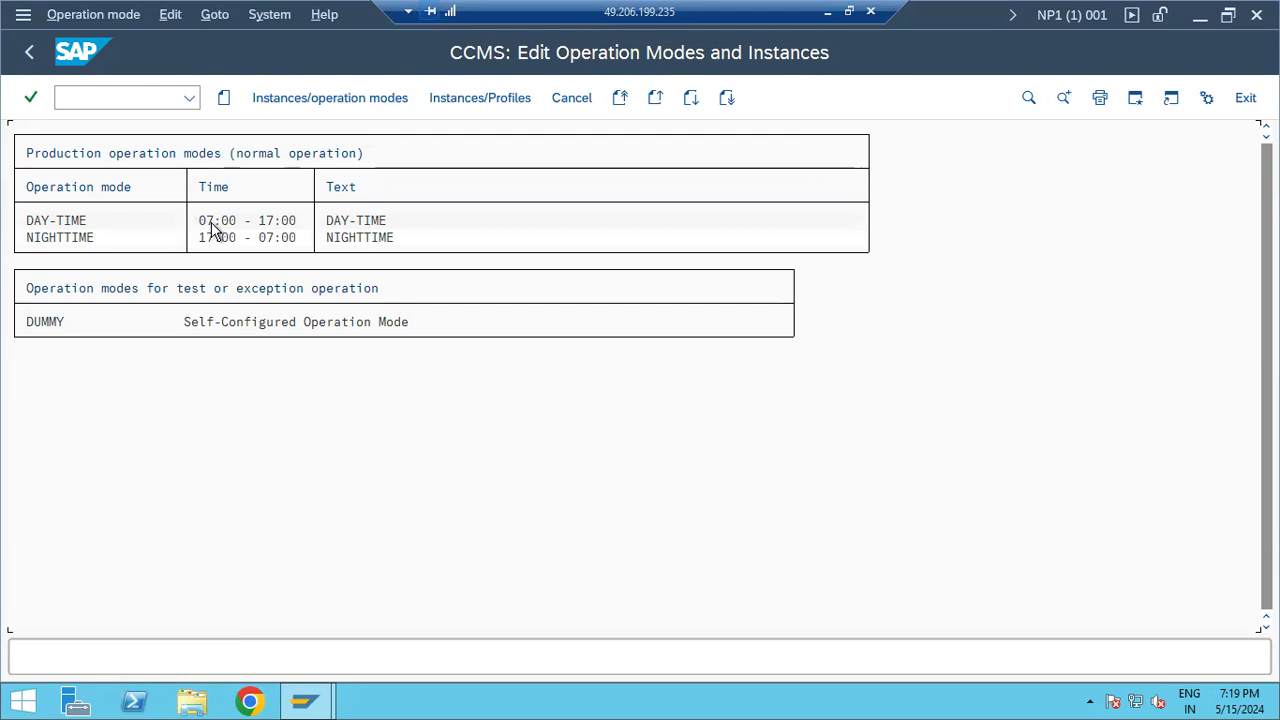
pyautogui.doubleClick(78, 226)
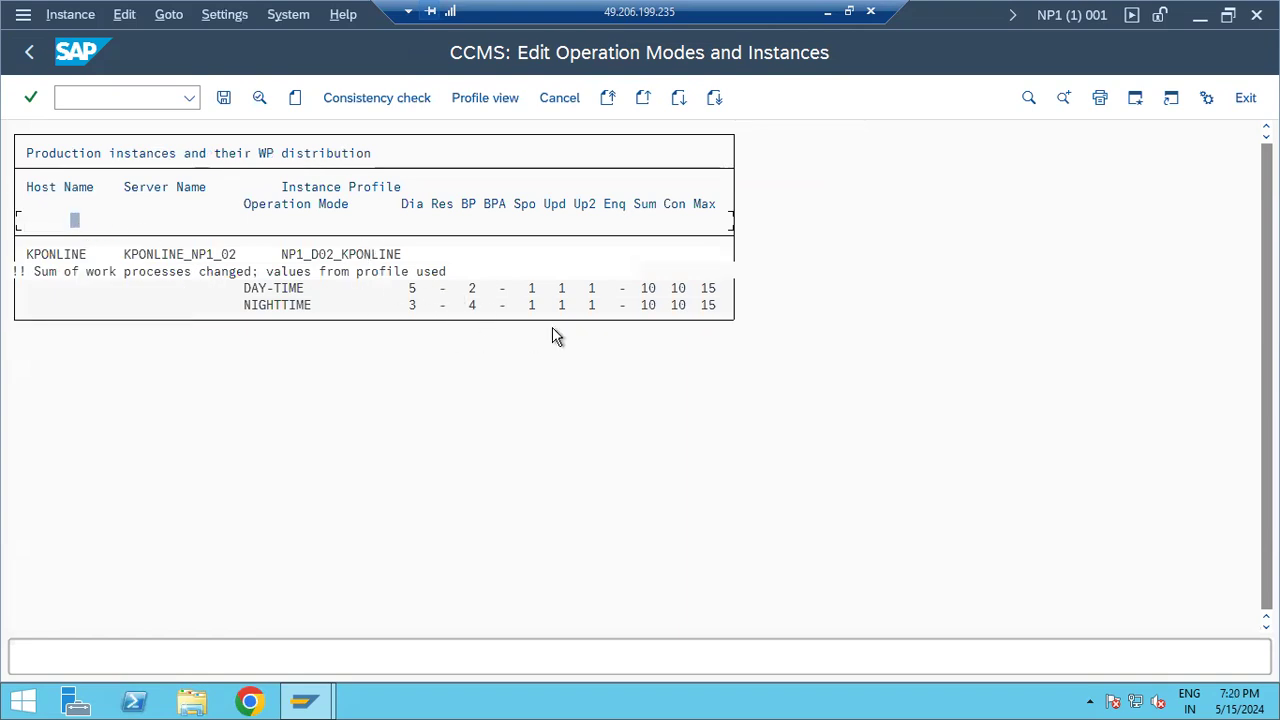
pyautogui.click(29, 52)
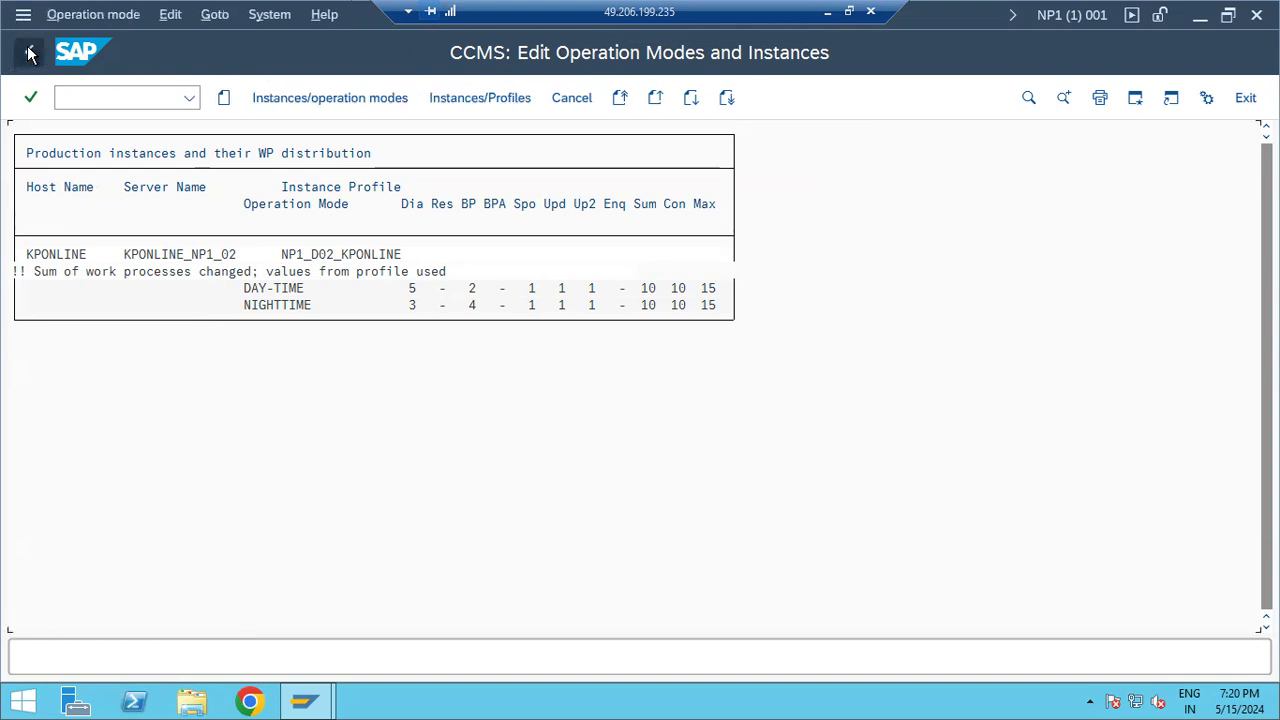
pyautogui.click(30, 52)
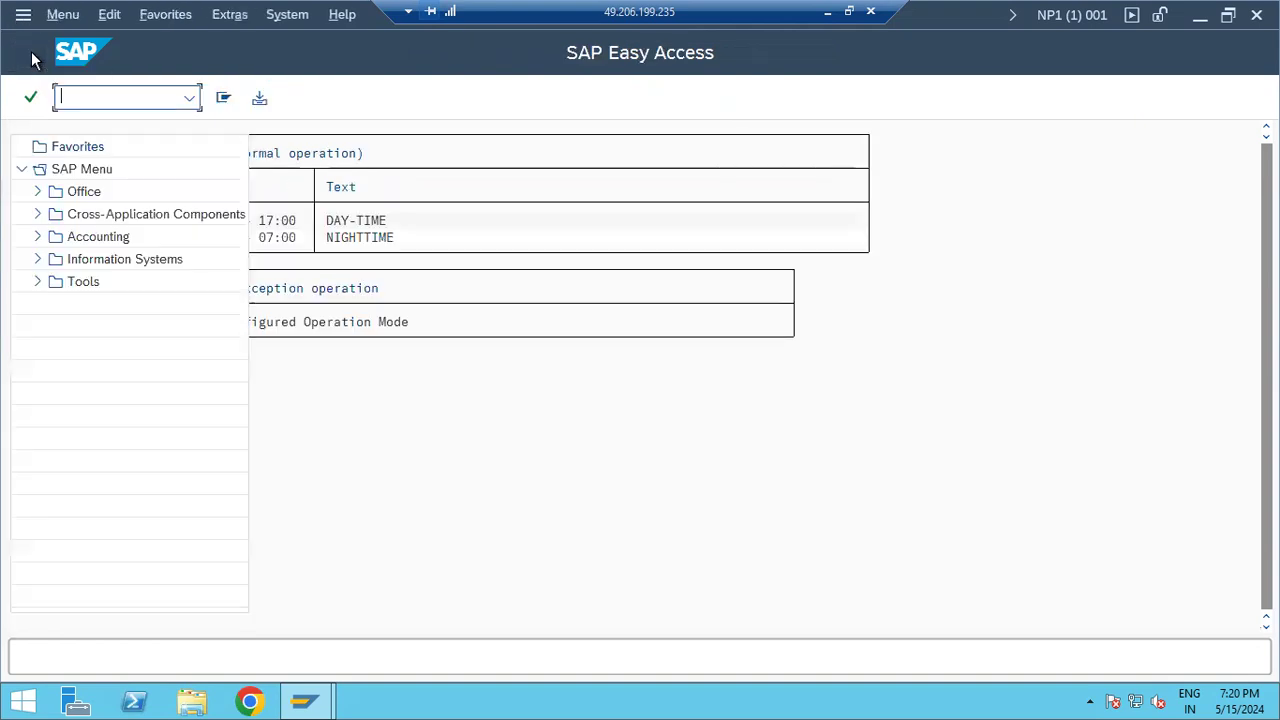
# Step: Review the SM63 Normal operation timetable, then minimise the remote desktop to show the Paint notes
pyautogui.write('sm63')
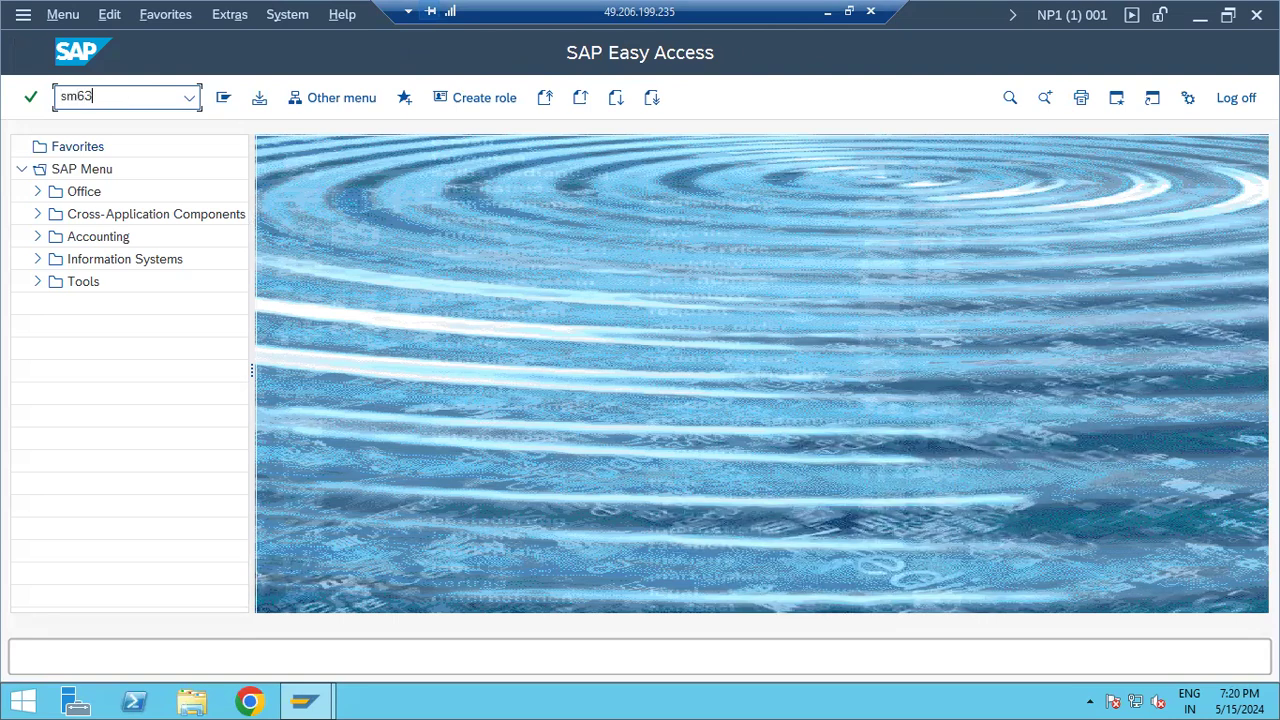
pyautogui.press('Return')
pyautogui.click(165, 267)
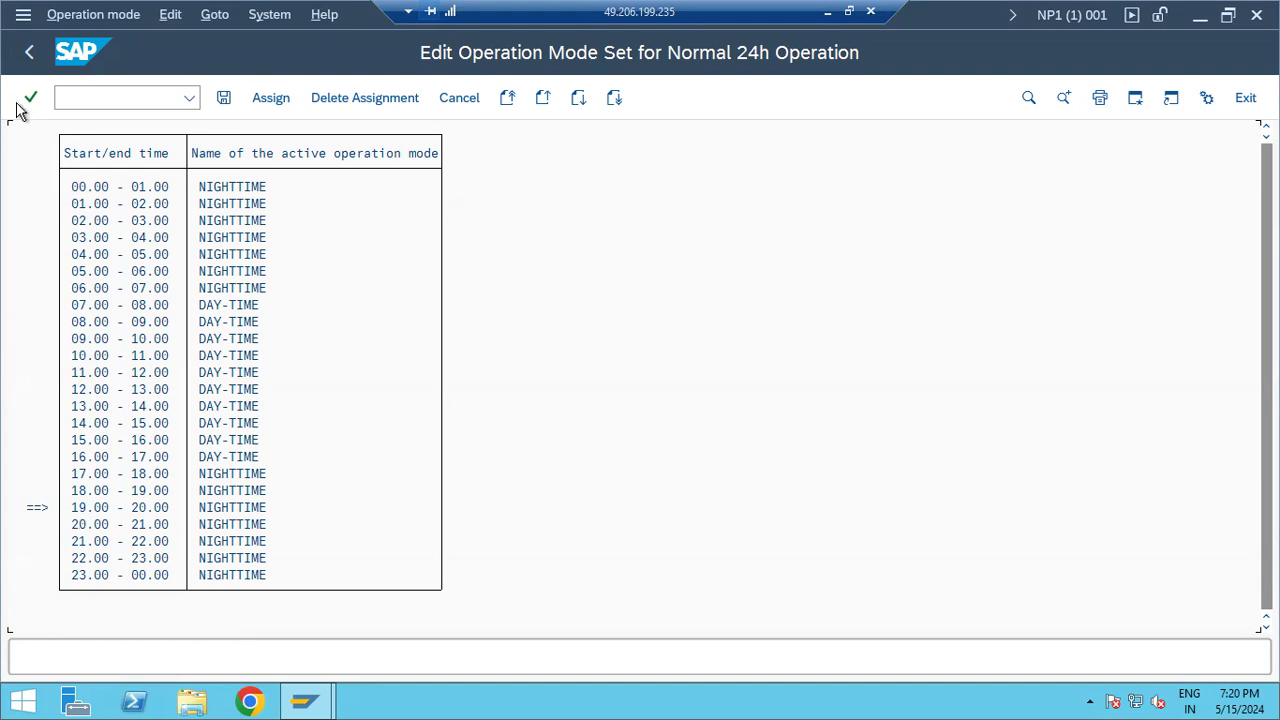
pyautogui.click(25, 55)
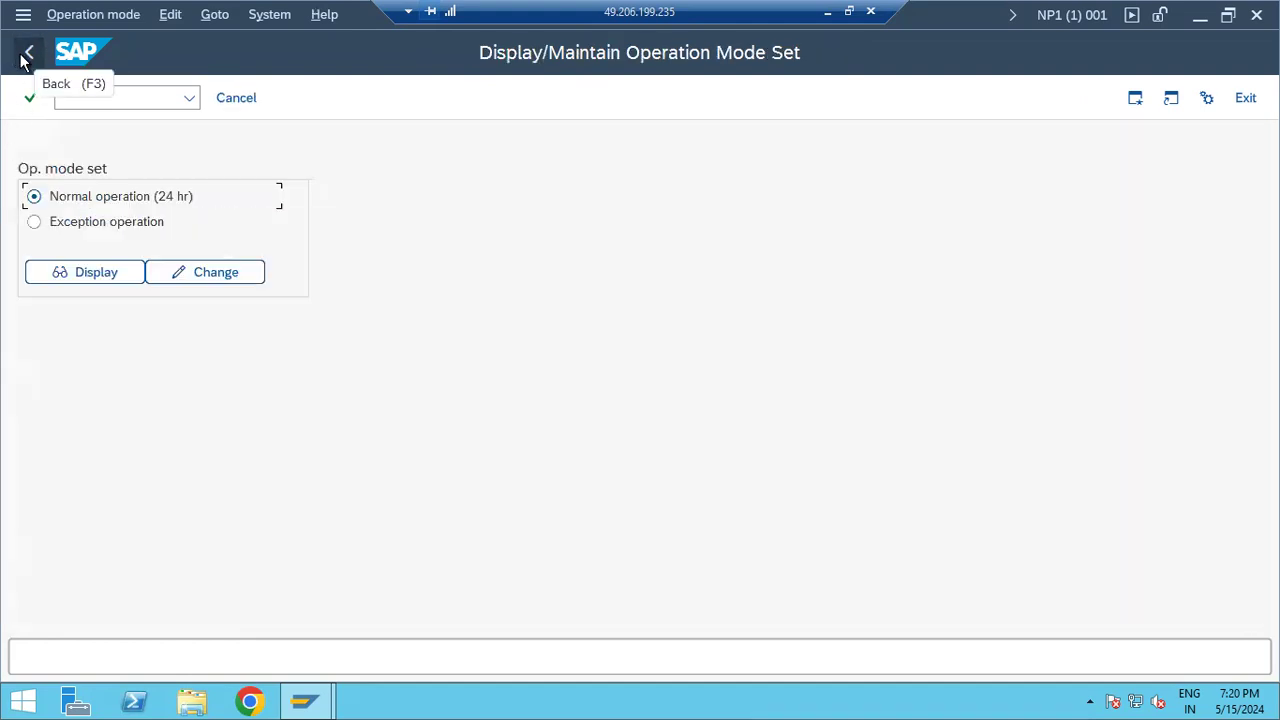
pyautogui.click(207, 270)
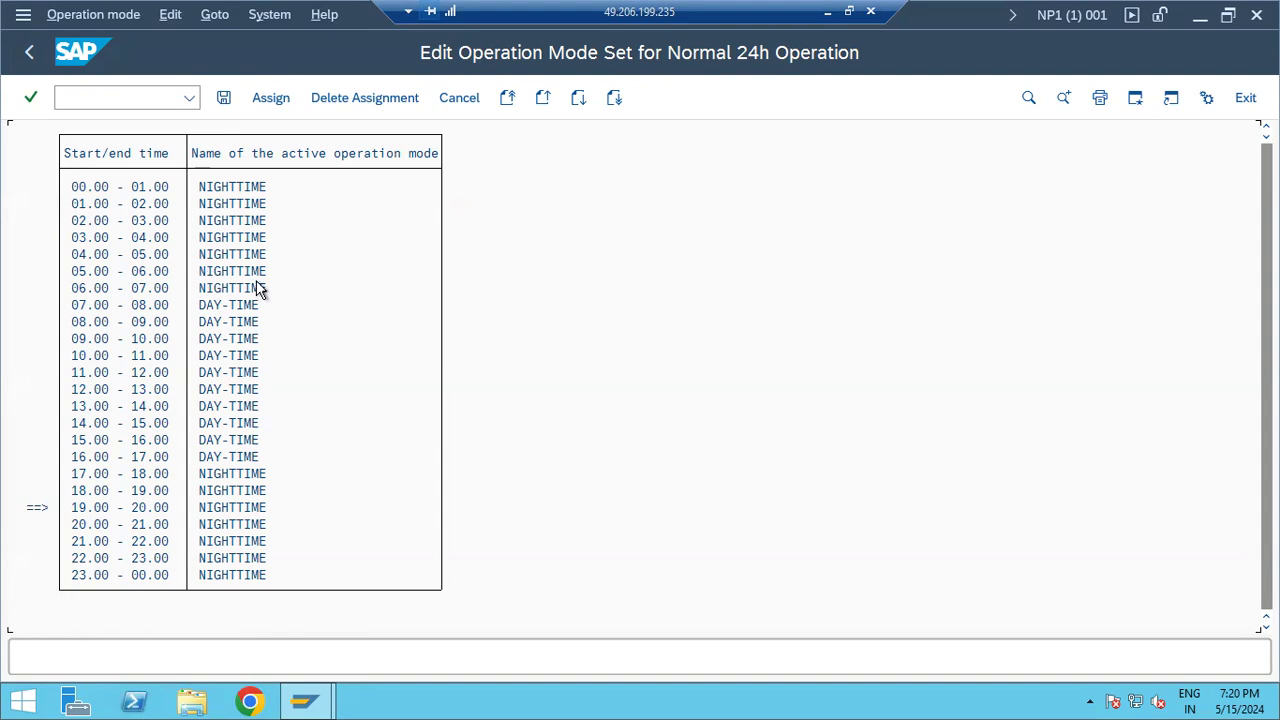
pyautogui.click(29, 51)
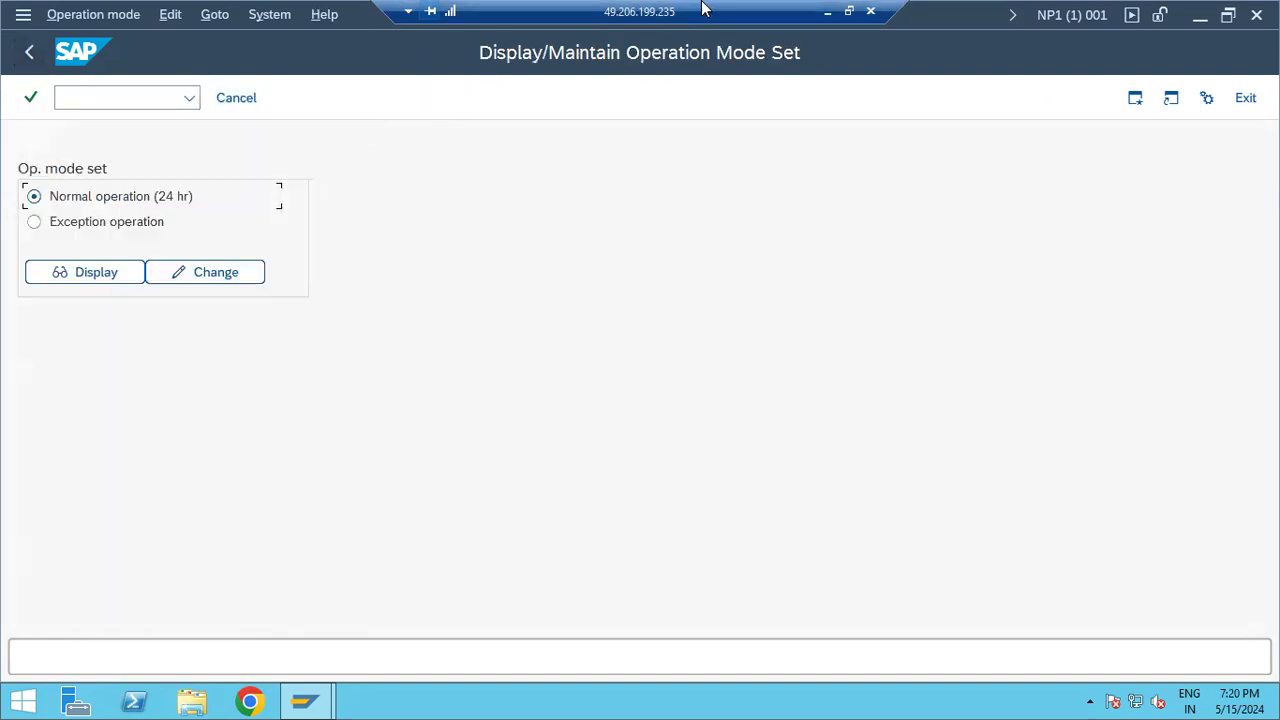
pyautogui.click(827, 12)
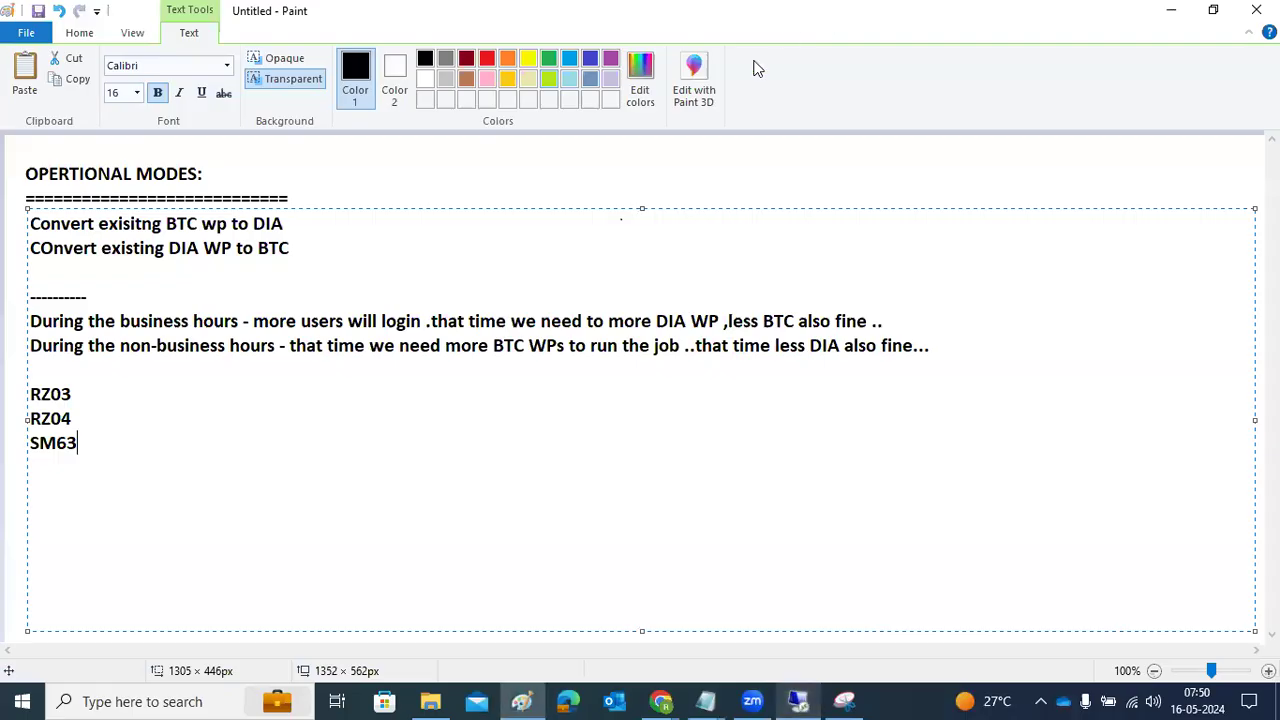
pyautogui.click(768, 698)
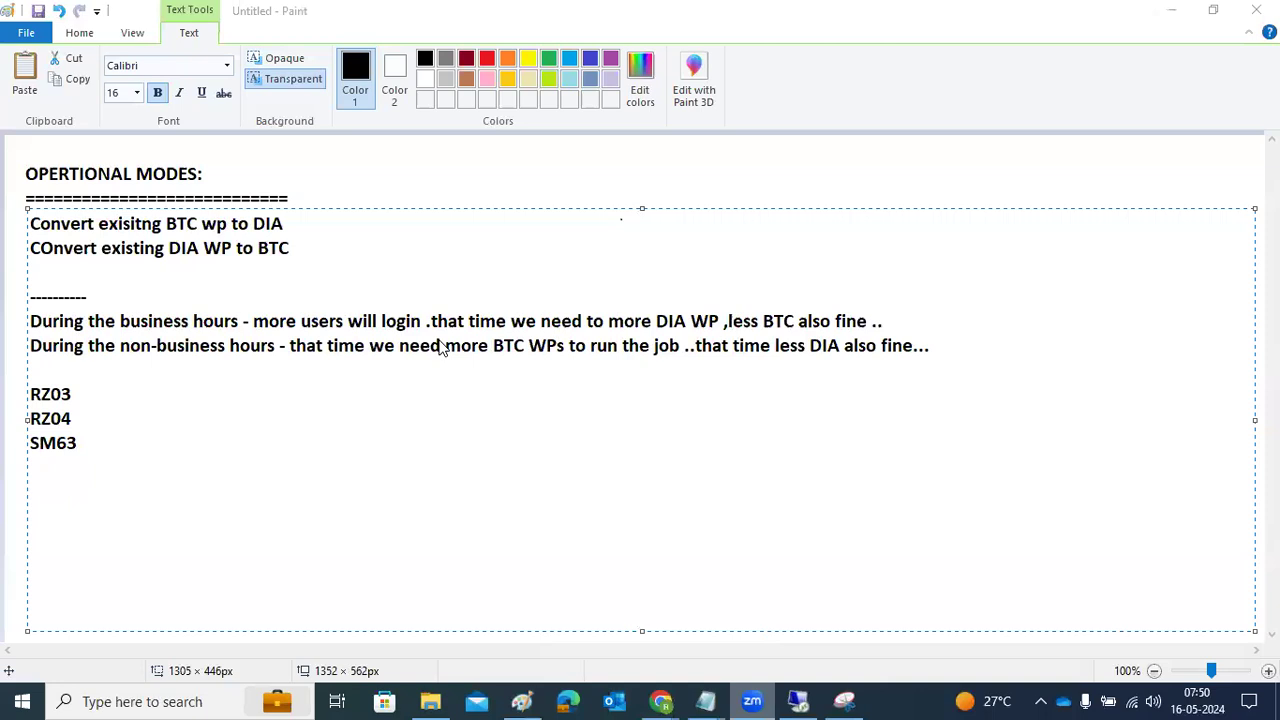